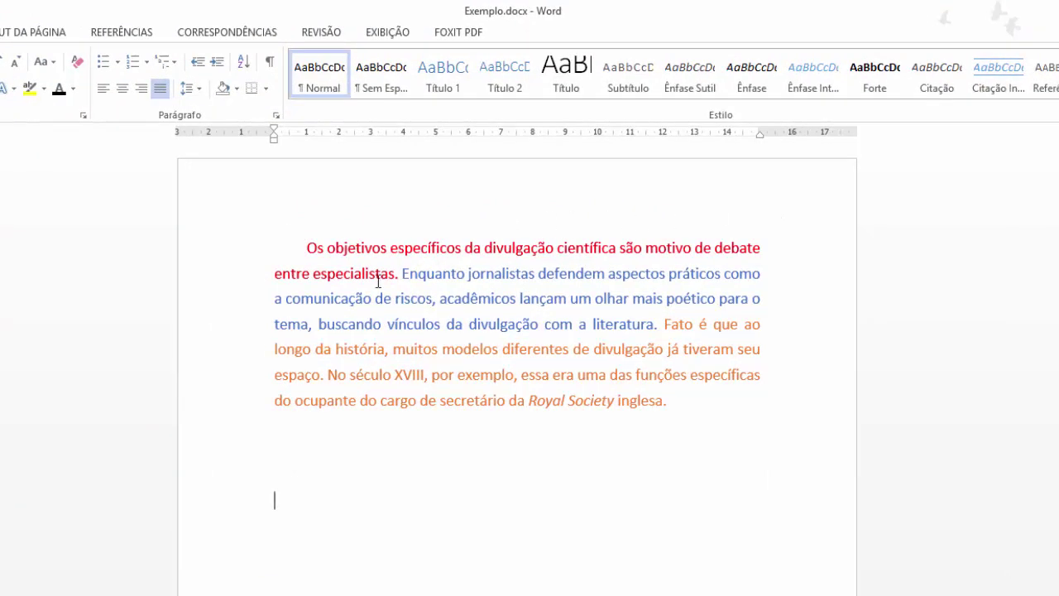
Insert a Mendeley citation for the 2005 work "De los libros de secretos a los manuales de la salud" after "especialistas" in the red sentence
{"action": "left_click", "coordinate": [395, 273]}
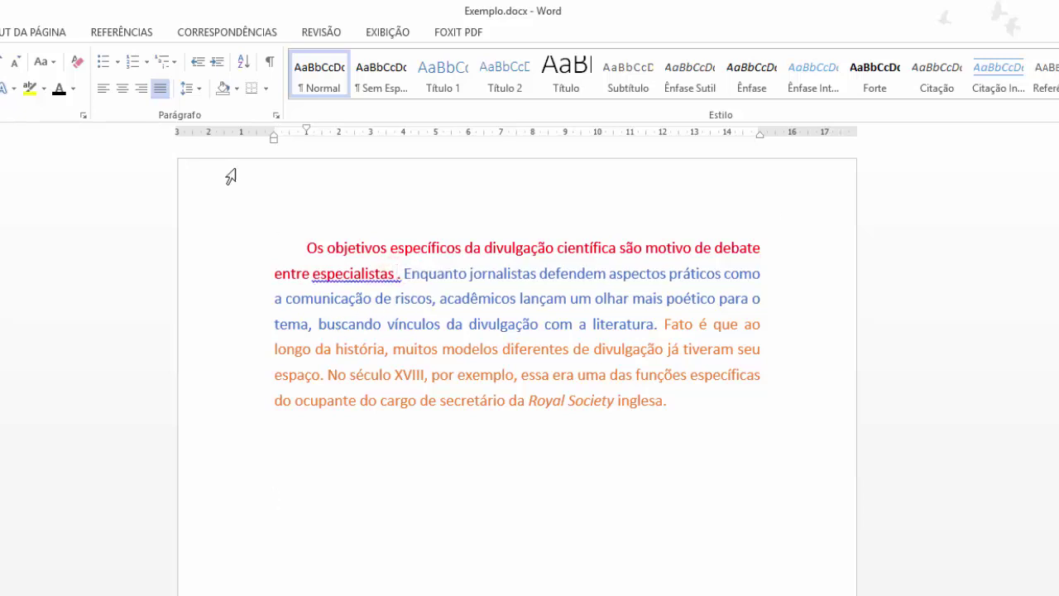
{"action": "left_click", "coordinate": [113, 37]}
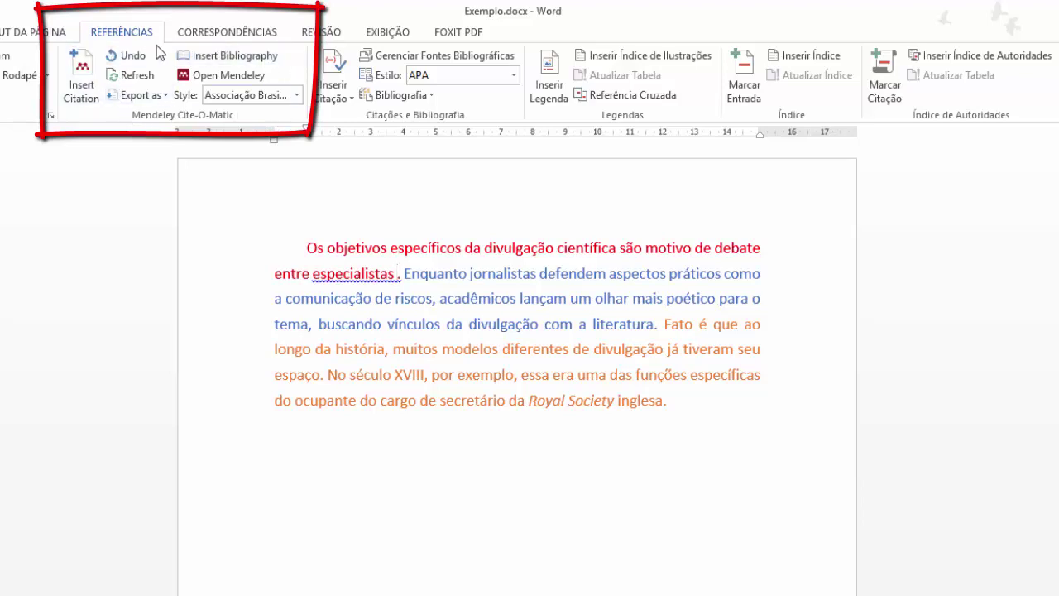
{"action": "left_click", "coordinate": [398, 273]}
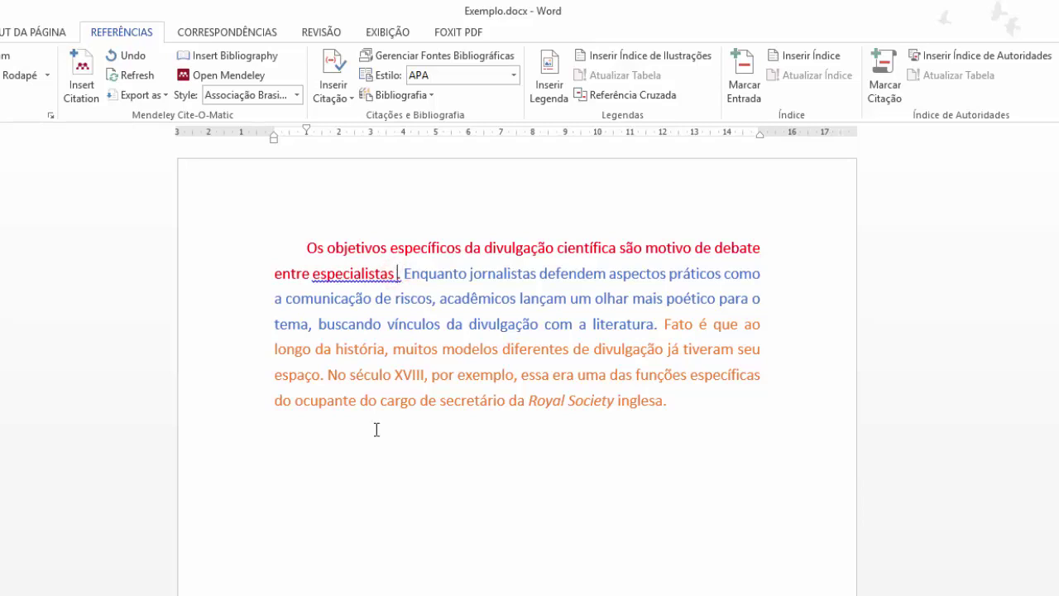
{"action": "left_click", "coordinate": [90, 99]}
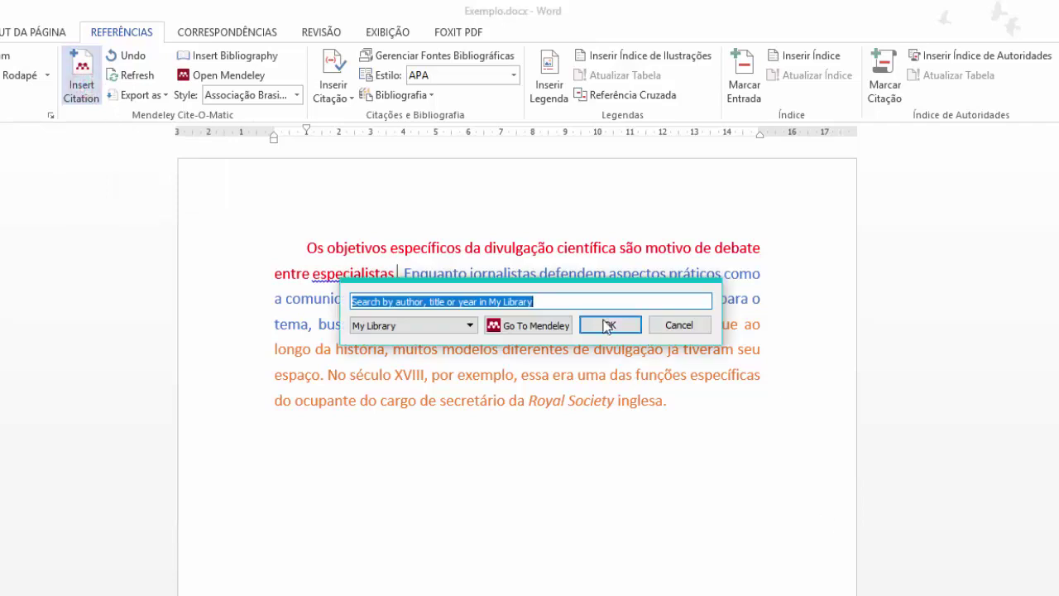
{"action": "left_click_drag", "start_coordinate": [588, 283], "coordinate": [615, 436]}
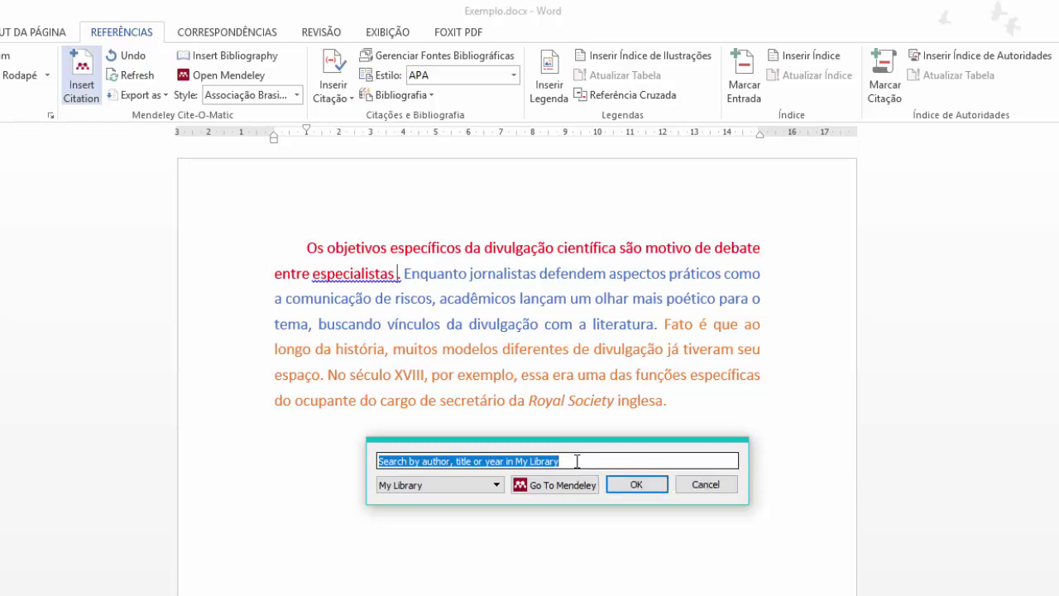
{"action": "type", "text": "toma"}
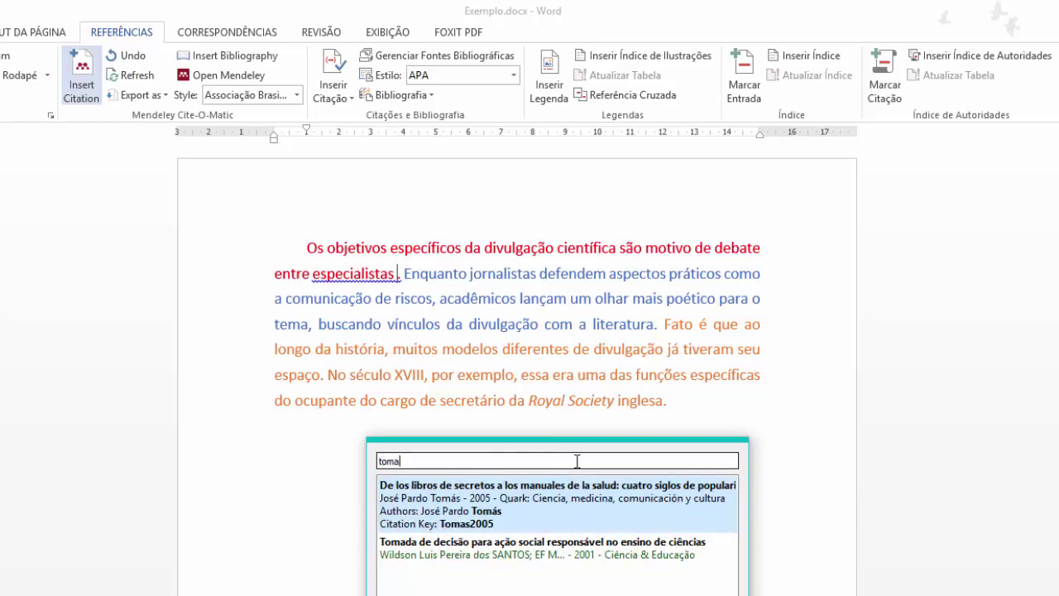
{"action": "left_click", "coordinate": [491, 502]}
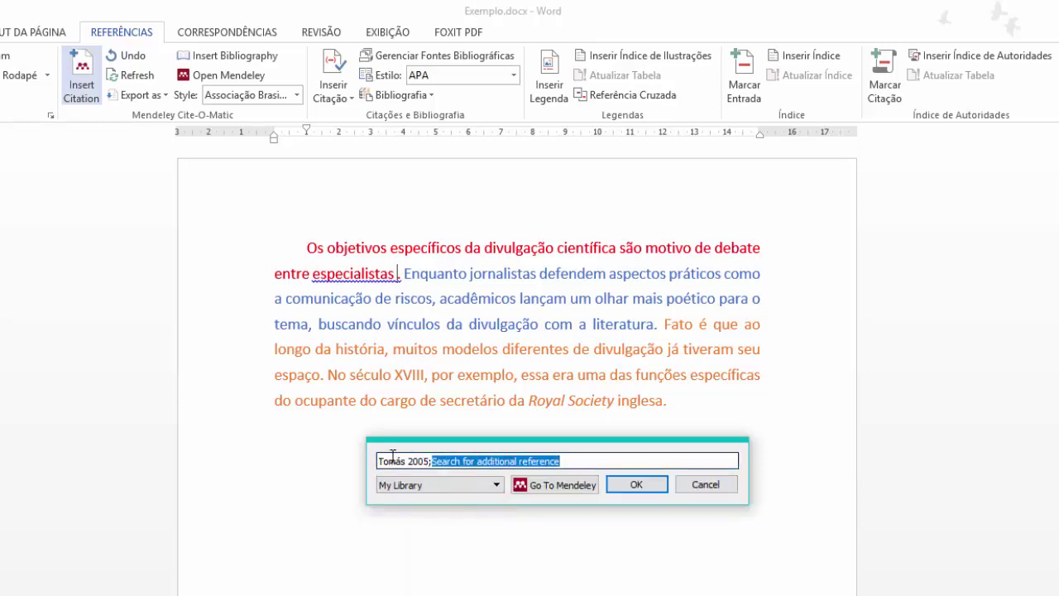
{"action": "left_click", "coordinate": [634, 484]}
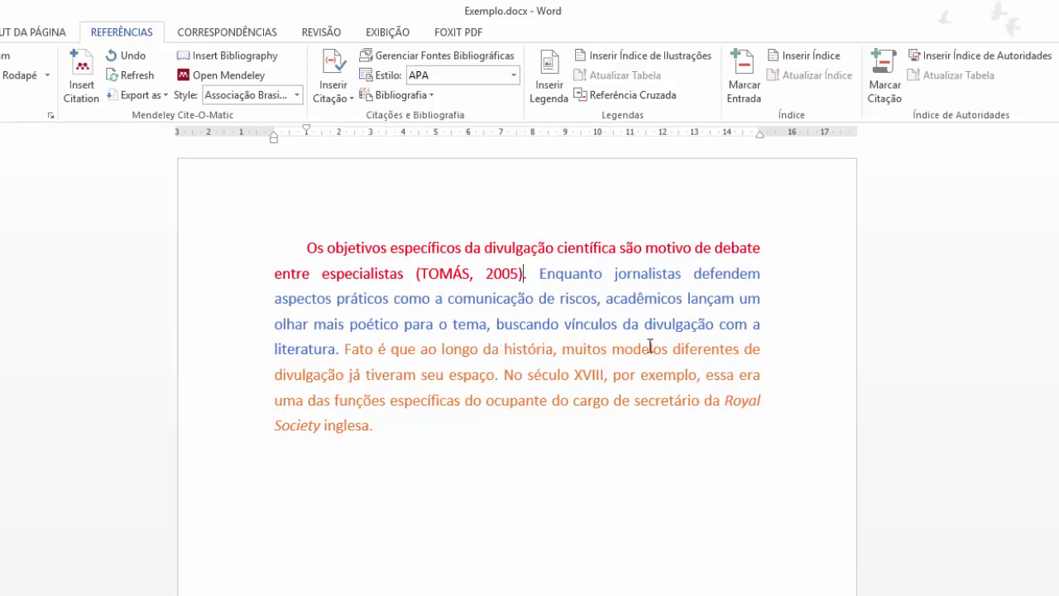
After "literatura", insert one combined citation for "Objetivos de la divulgación científica" (2006) and "A divulgação da ciência como literatura" (2003)
{"action": "left_click", "coordinate": [336, 350]}
{"action": "left_click", "coordinate": [81, 82]}
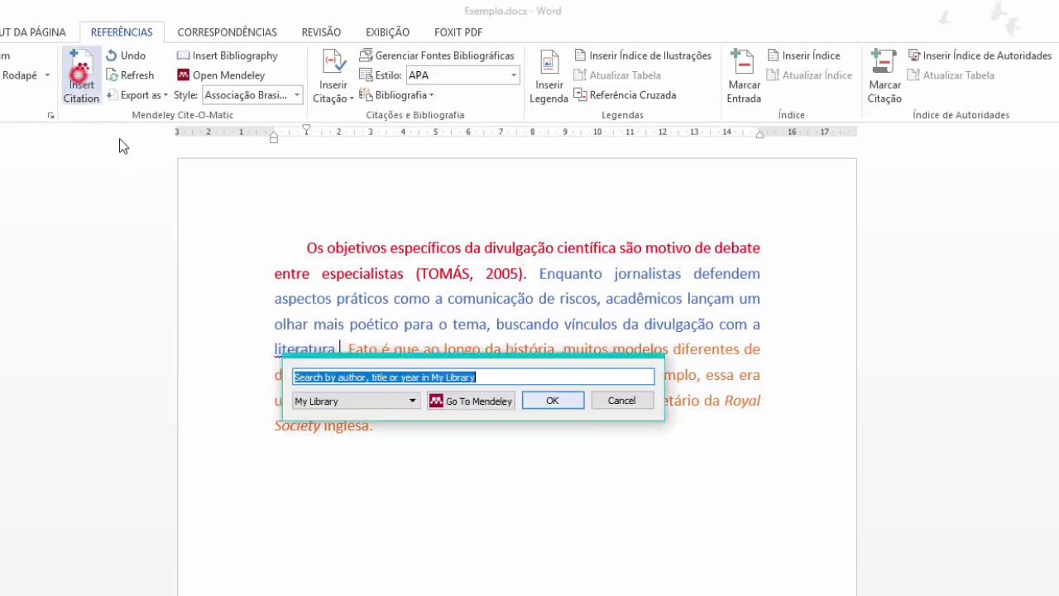
{"action": "type", "text": "calvo"}
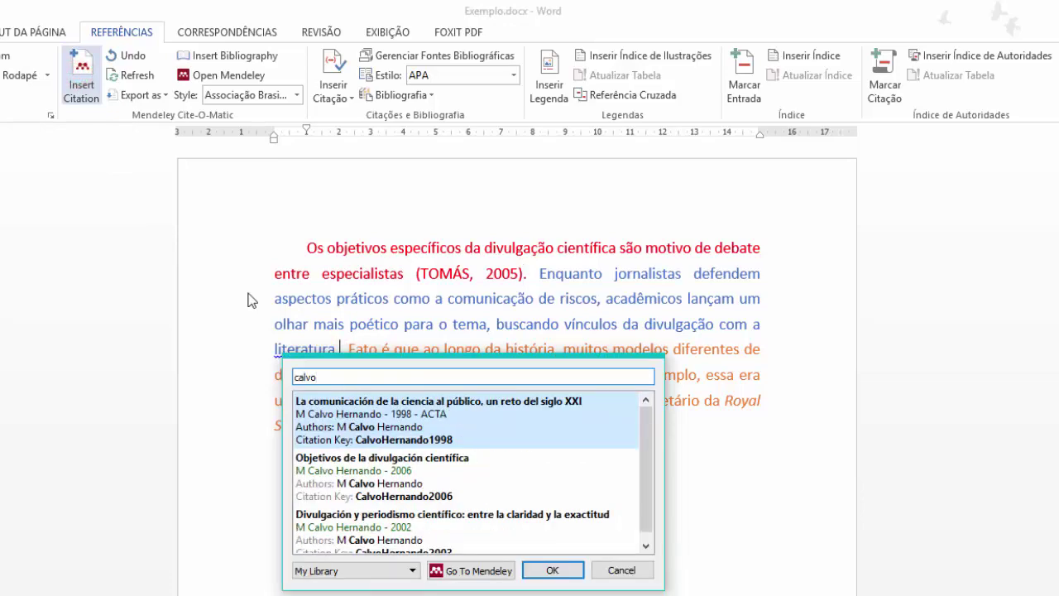
{"action": "double_click", "coordinate": [402, 472]}
{"action": "type", "text": "mora"}
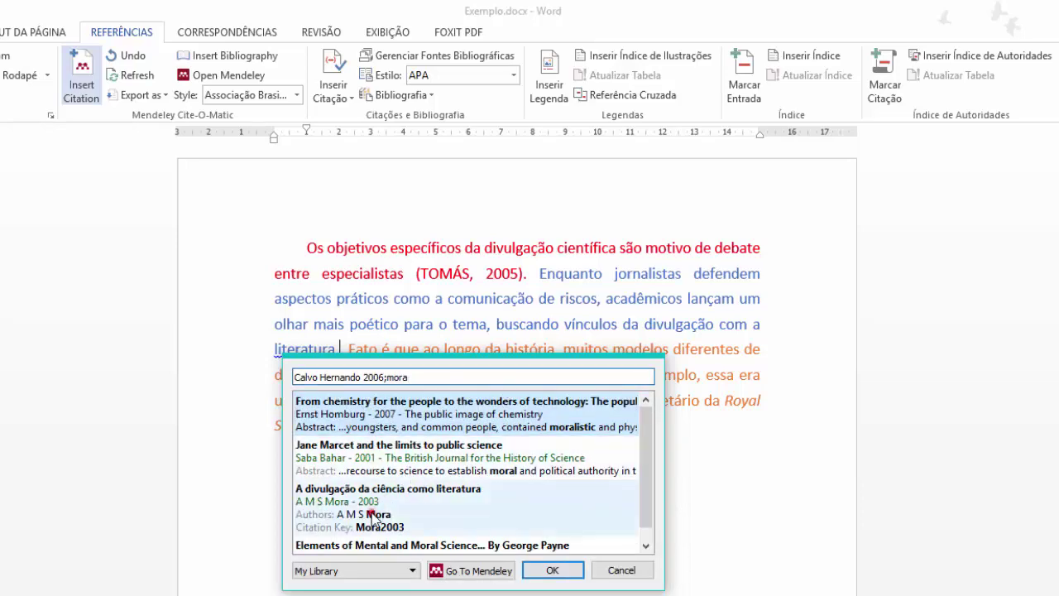
{"action": "double_click", "coordinate": [372, 514]}
{"action": "left_click", "coordinate": [561, 398]}
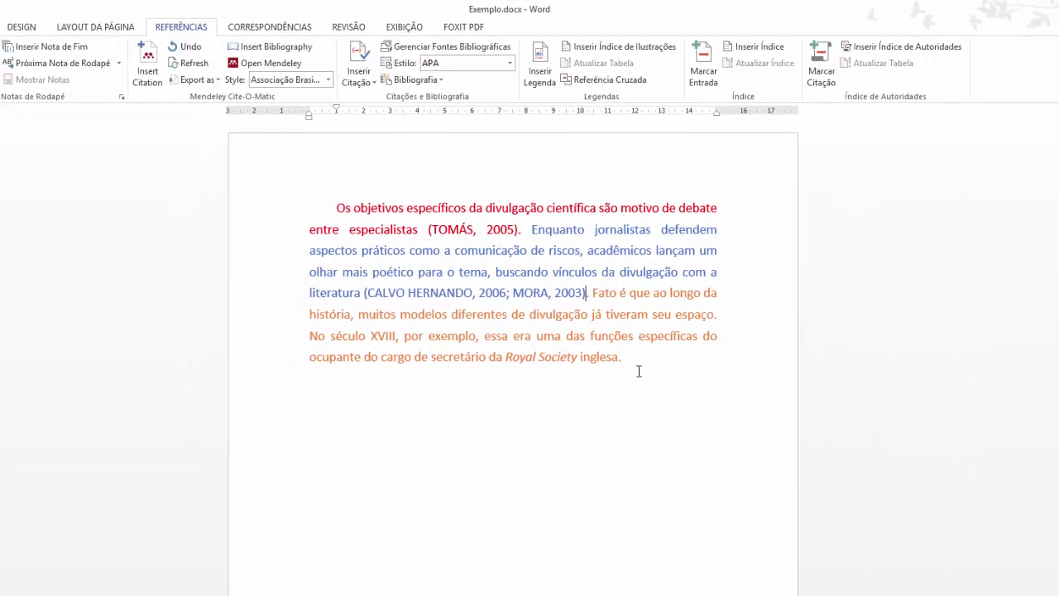
Cite "Popularisation of science: historical perspectives and permanent dilemmas" (2004) after "inglesa", ending the orange sentence with a period
{"action": "left_click", "coordinate": [618, 359]}
{"action": "left_click", "coordinate": [147, 62]}
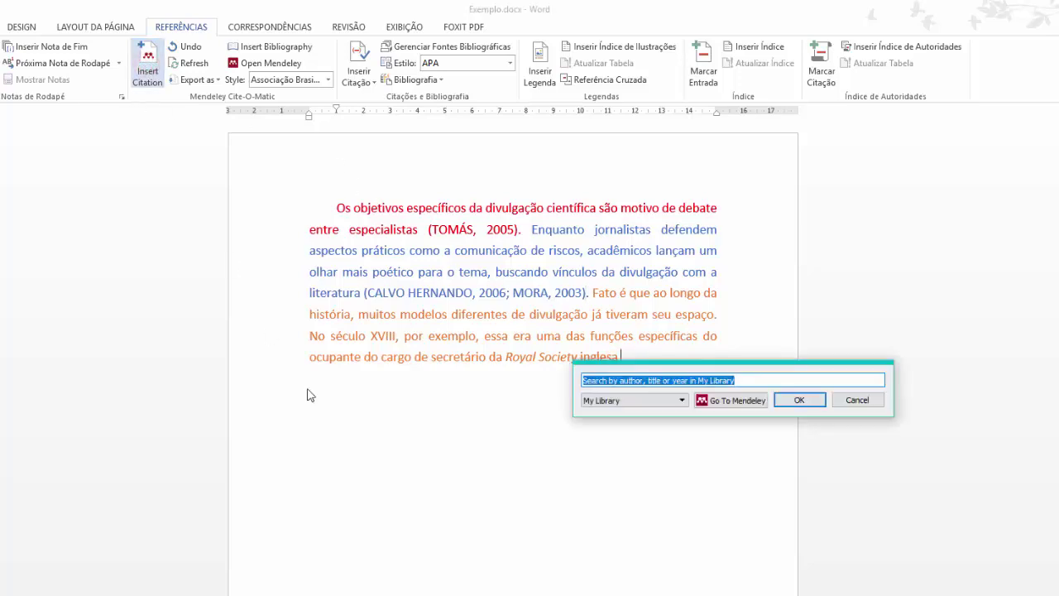
{"action": "type", "text": "massaran"}
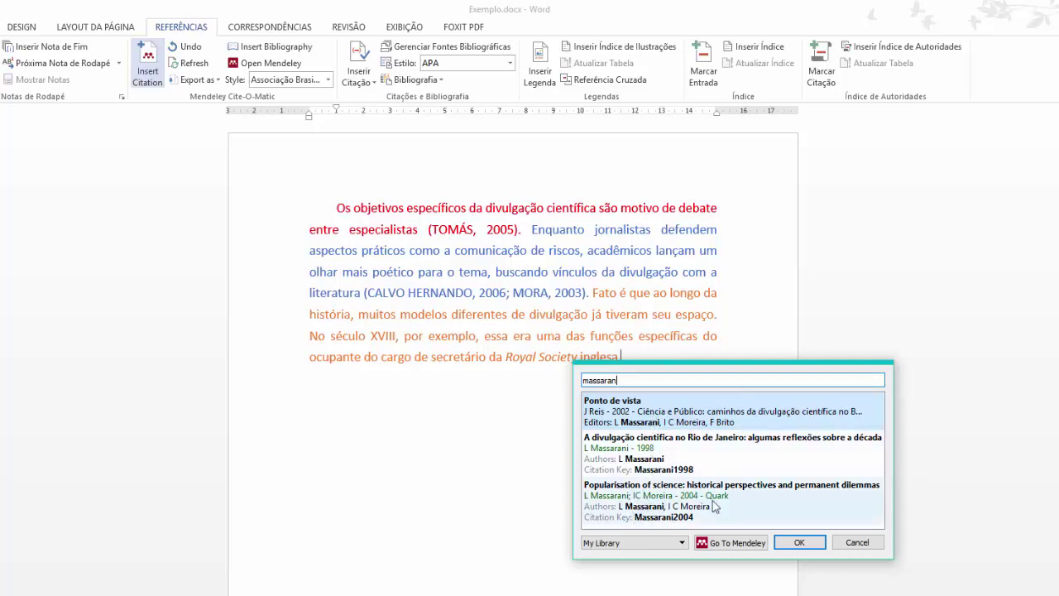
{"action": "left_click", "coordinate": [761, 502]}
{"action": "left_click", "coordinate": [803, 402]}
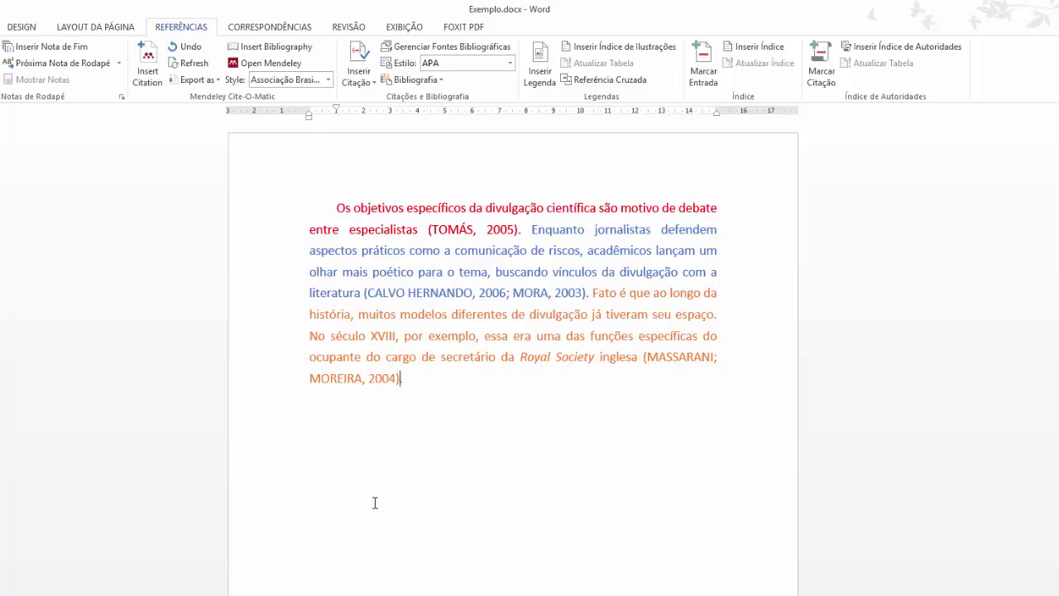
{"action": "type", "text": "."}
Add a "Referências" heading below the paragraph and insert the Mendeley bibliography under it
{"action": "double_click", "coordinate": [326, 470]}
{"action": "type", "text": "Referências"}
{"action": "key", "text": "Return"}
{"action": "key", "text": "Return"}
{"action": "key", "text": "BackSpace"}
{"action": "left_click", "coordinate": [289, 48]}
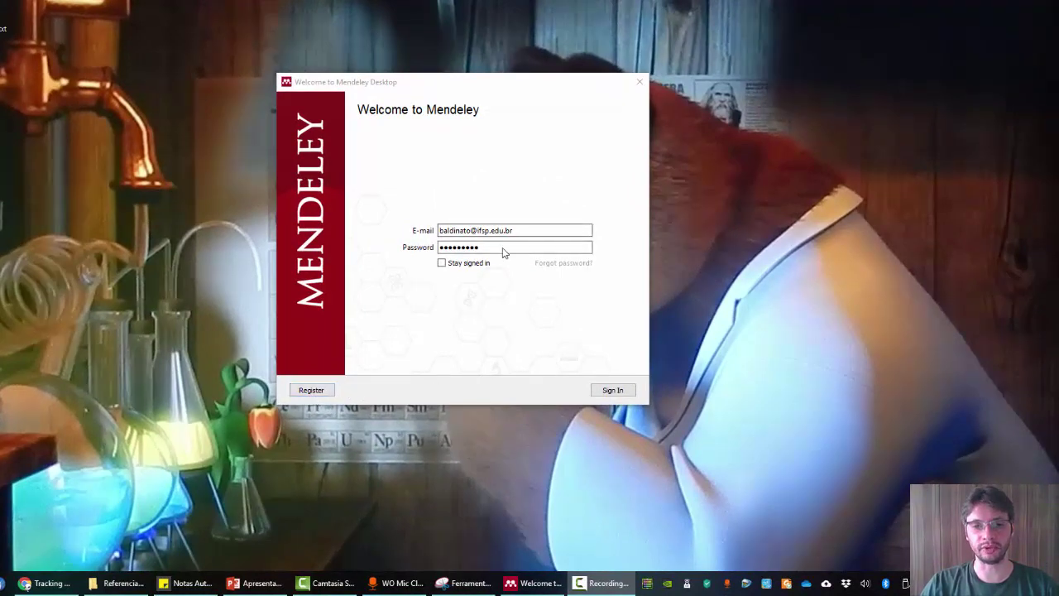
Sign in to Mendeley Desktop and install the MS Word plugin
{"action": "left_click", "coordinate": [613, 390]}
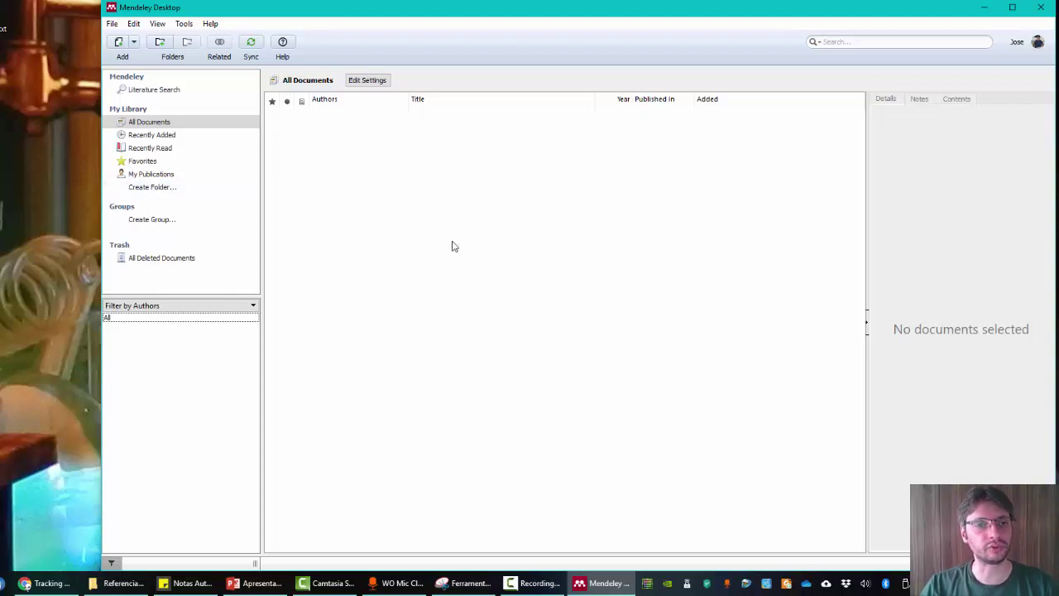
{"action": "left_click", "coordinate": [186, 25]}
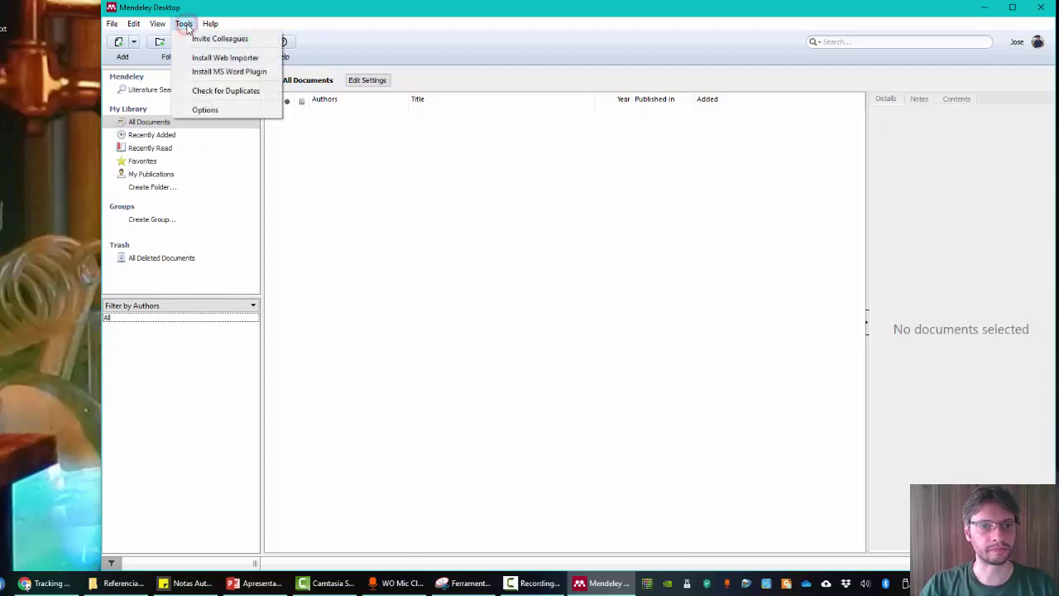
{"action": "left_click", "coordinate": [234, 73]}
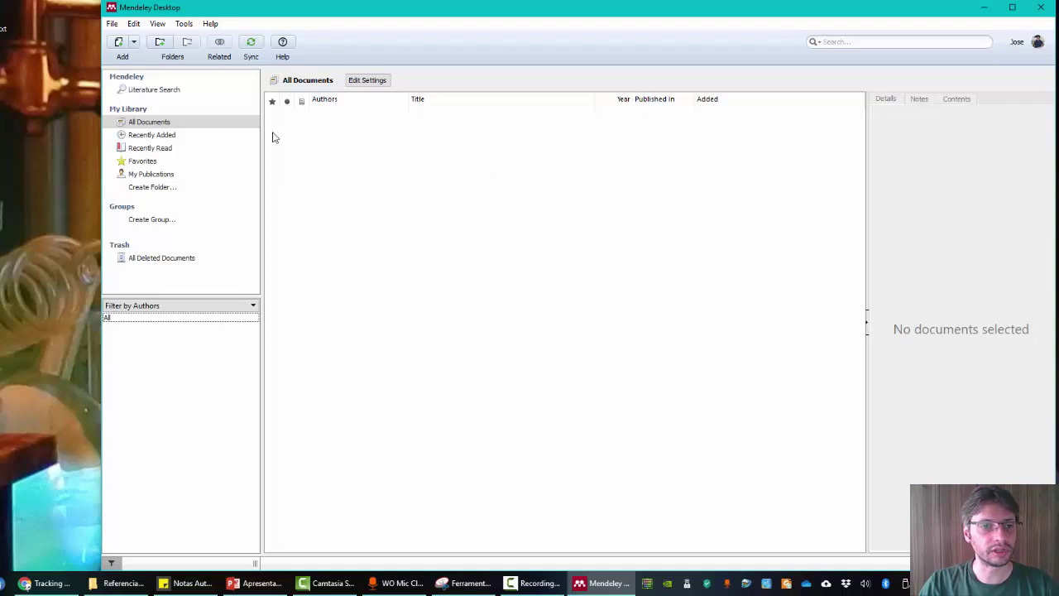
Search Mendeley's literature catalog for the author's full name
{"action": "left_click", "coordinate": [149, 91]}
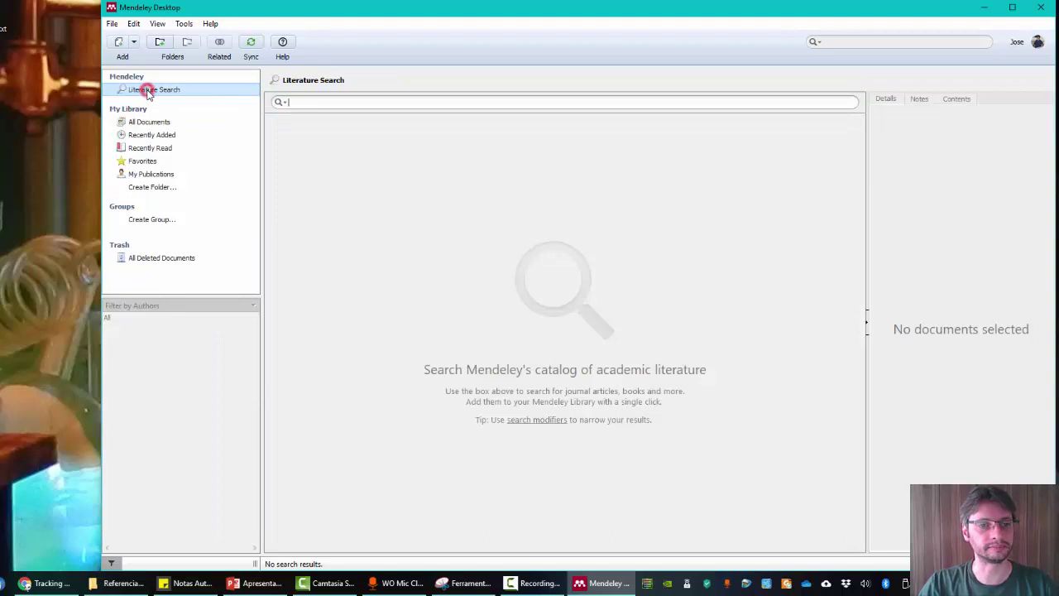
{"action": "left_click", "coordinate": [329, 104]}
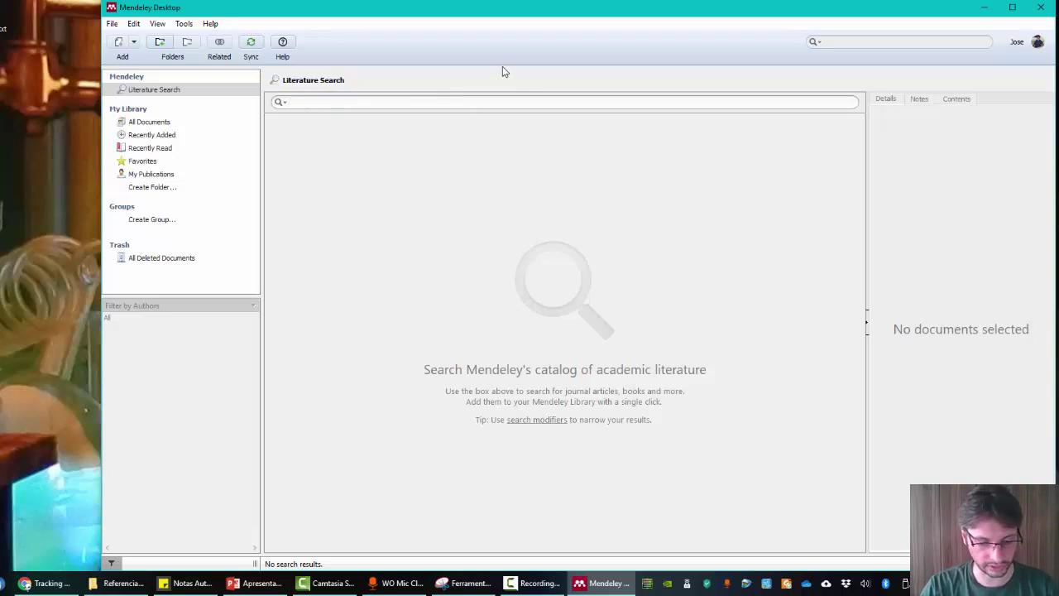
{"action": "type", "text": "mortimer"}
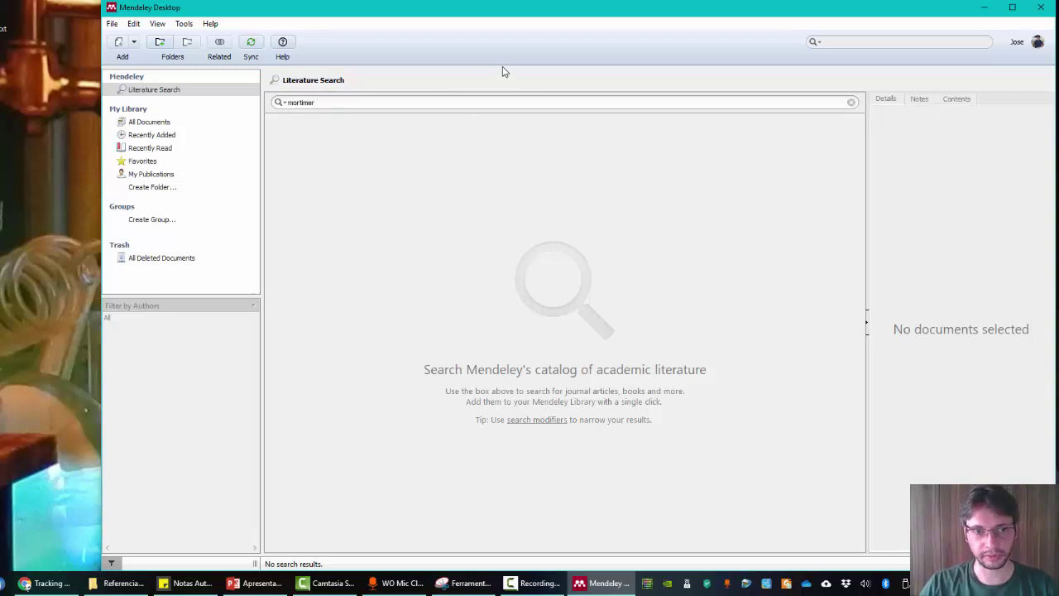
{"action": "type", "text": "eduardo "}
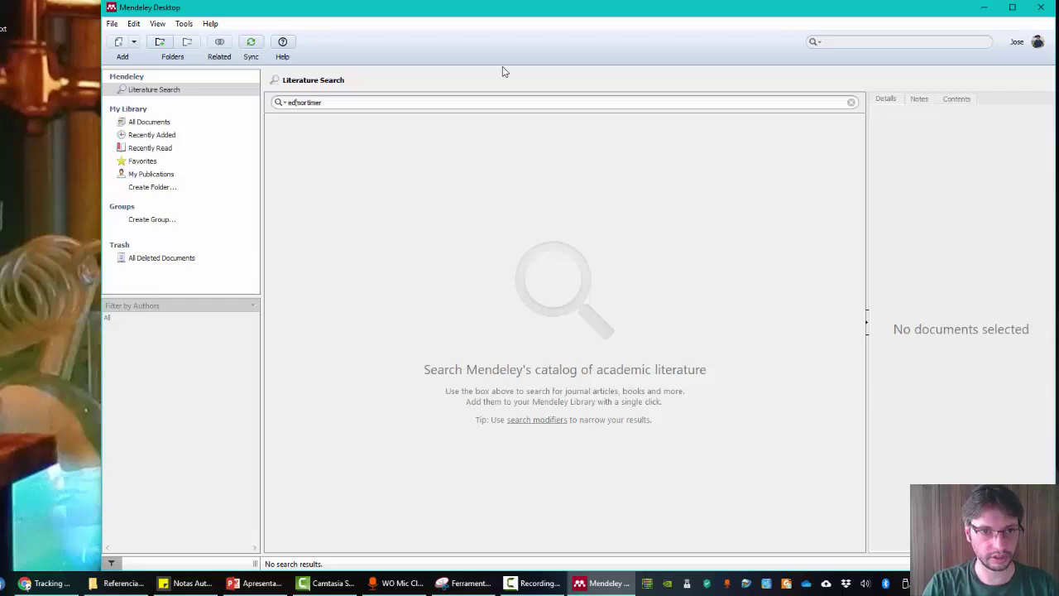
{"action": "type", "text": "fley"}
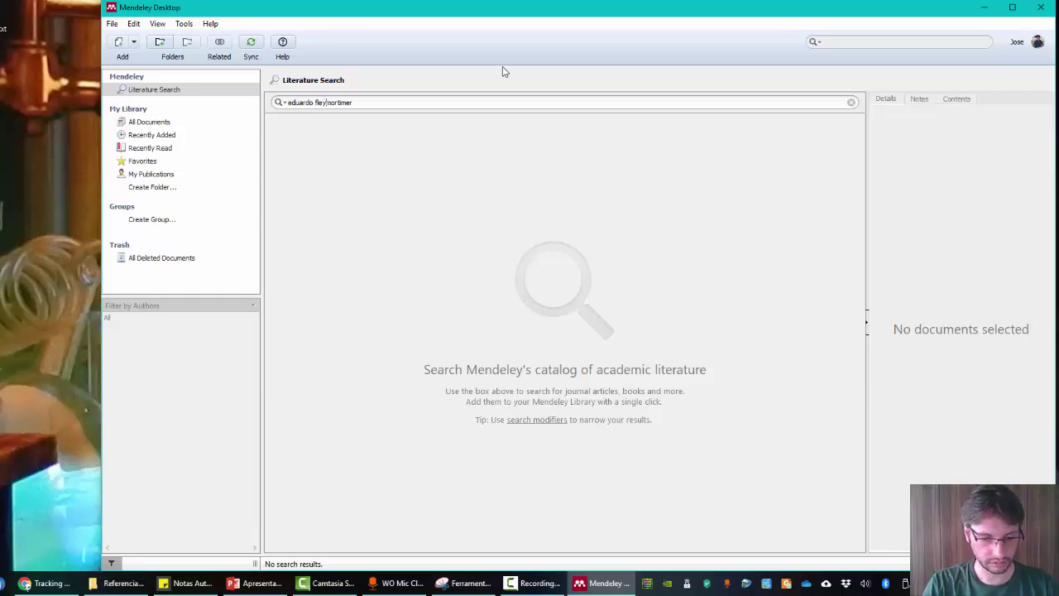
{"action": "type", "text": "ry"}
{"action": "key", "text": "Return"}
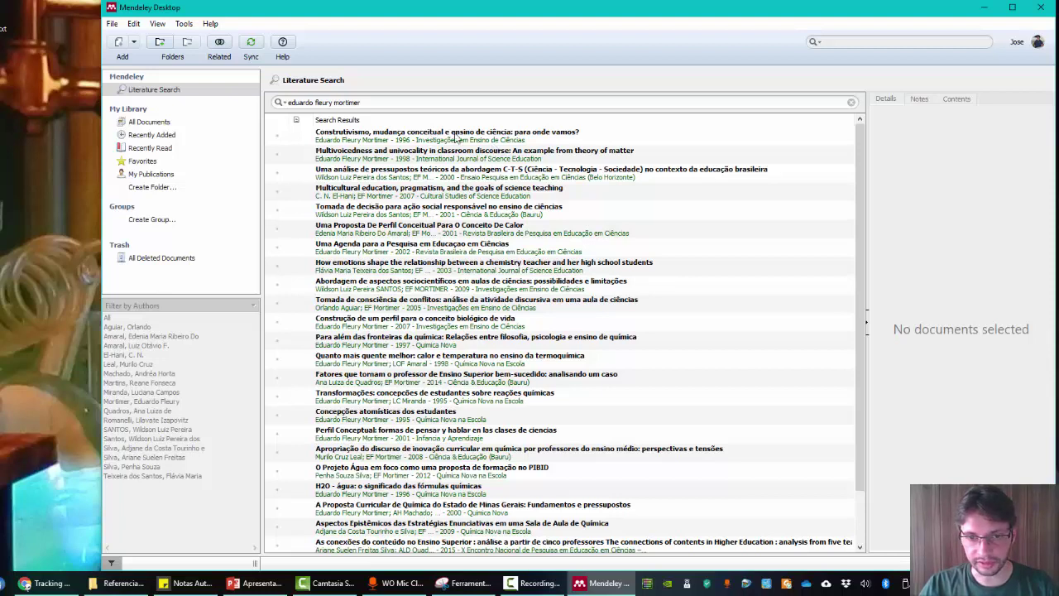
Save the found article "Uma análise de pressupostos teóricos da abordagem C-T-S" to the library and show all library documents
{"action": "left_click", "coordinate": [369, 177]}
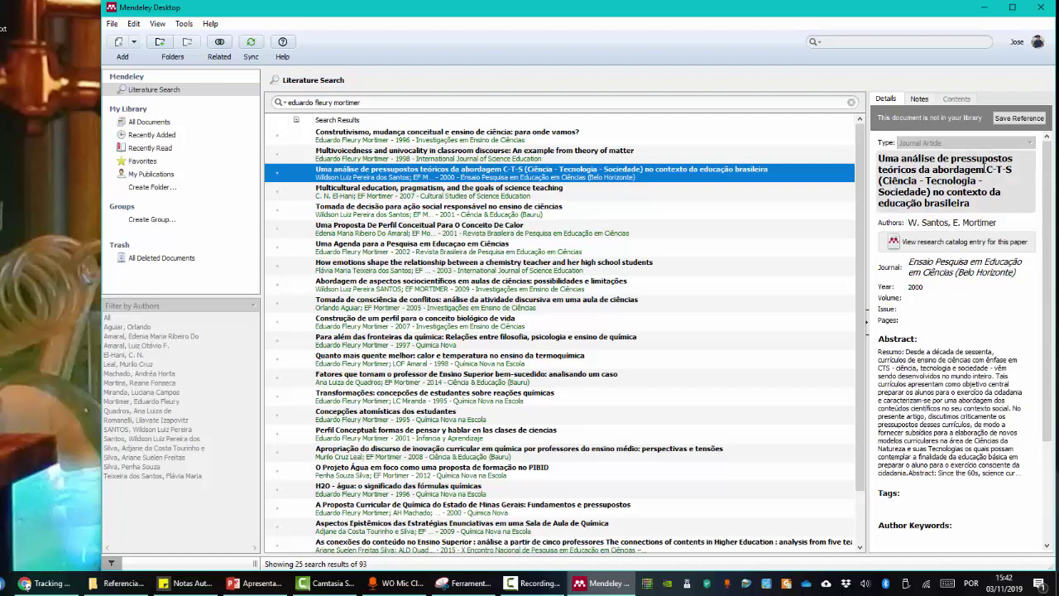
{"action": "left_click", "coordinate": [1024, 120]}
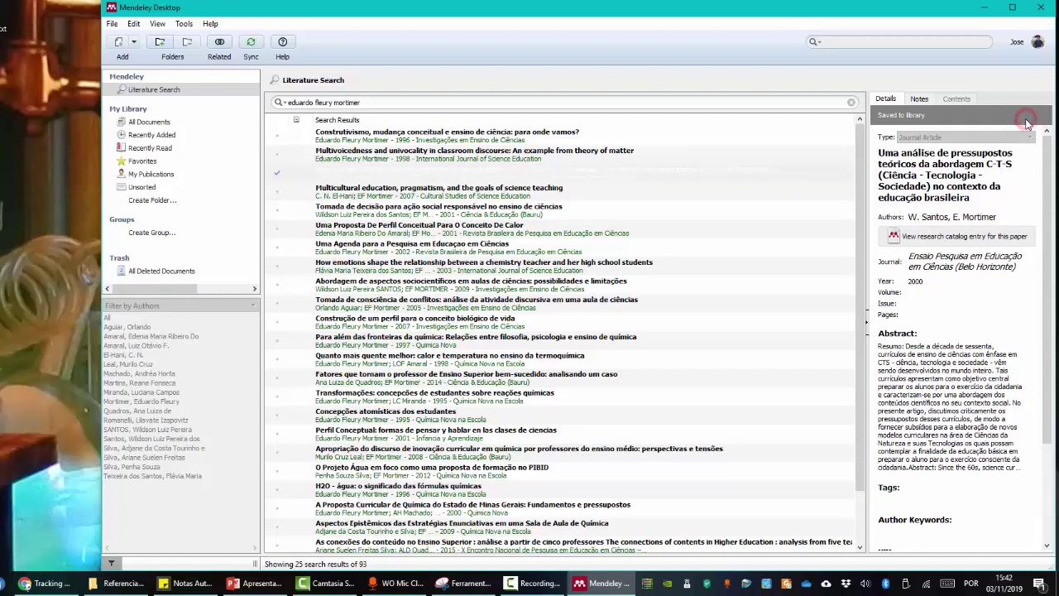
{"action": "left_click", "coordinate": [193, 91]}
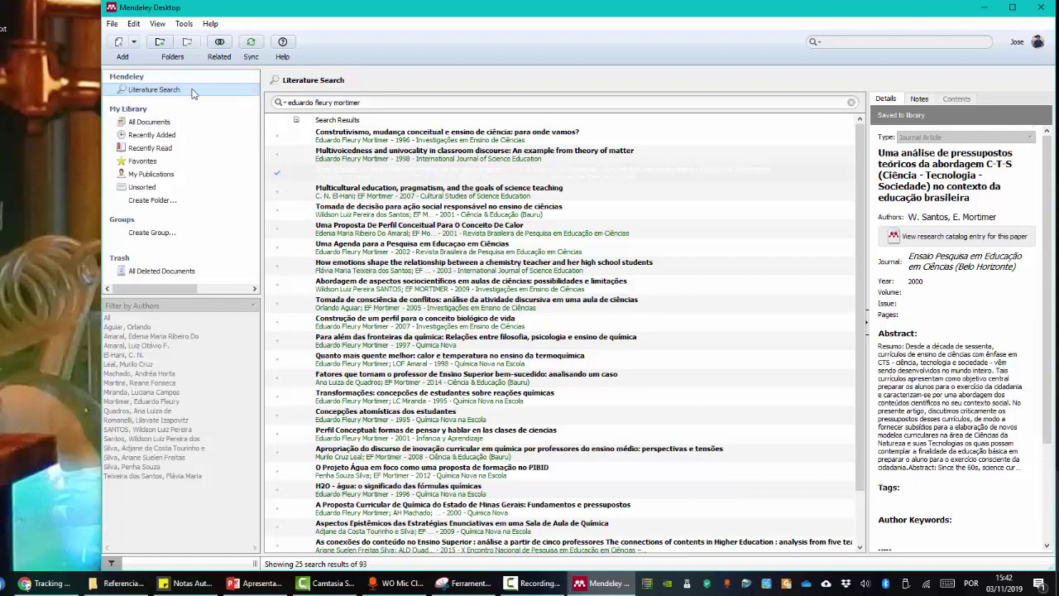
{"action": "left_click", "coordinate": [147, 124]}
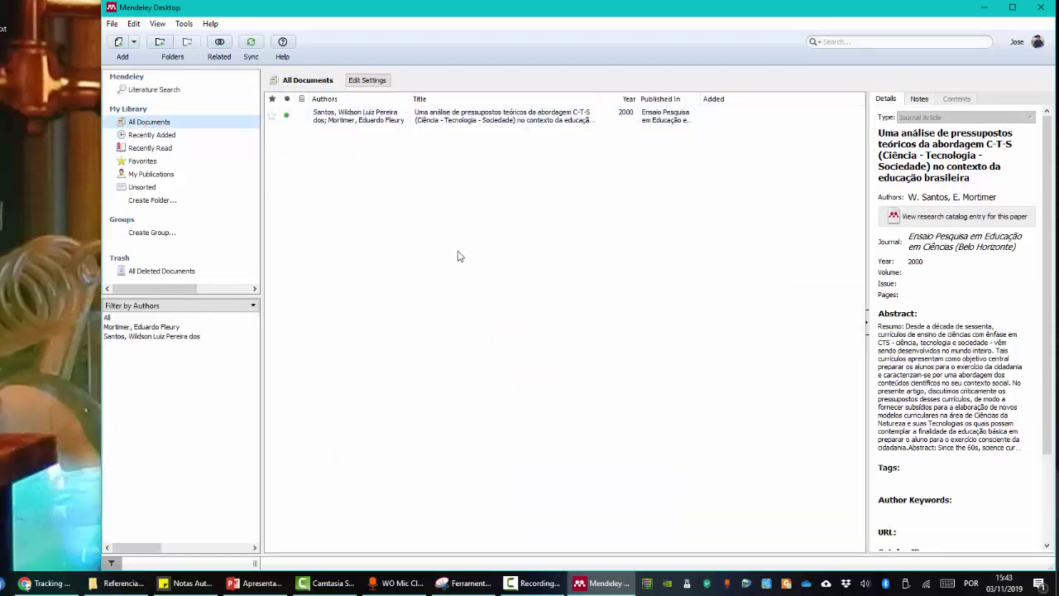
Review the saved article's authors and details, and complete its missing bibliographic data with a DOI lookup
{"action": "left_click", "coordinate": [396, 123]}
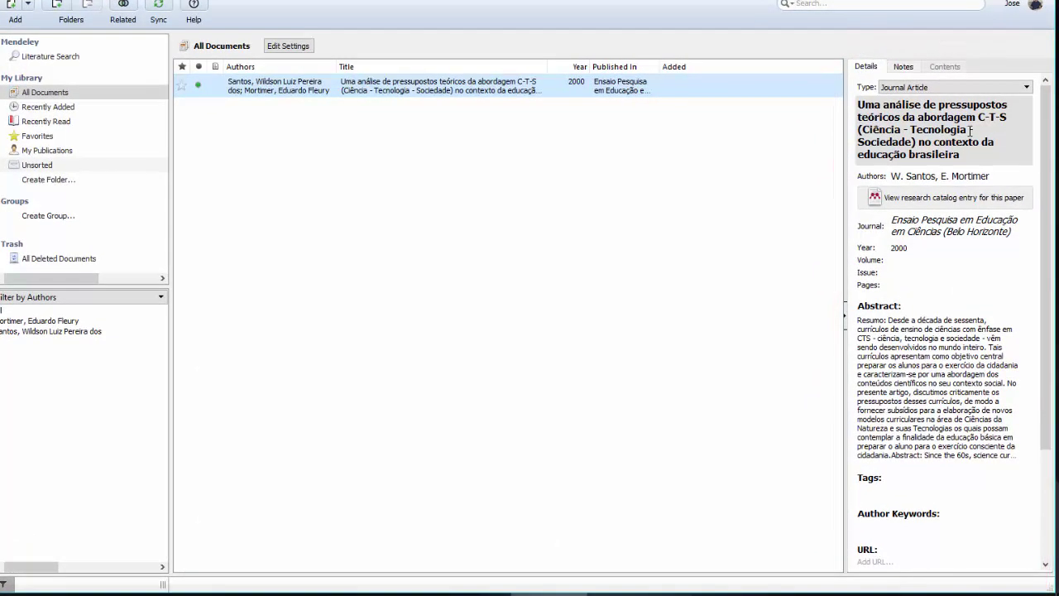
{"action": "left_click", "coordinate": [948, 177]}
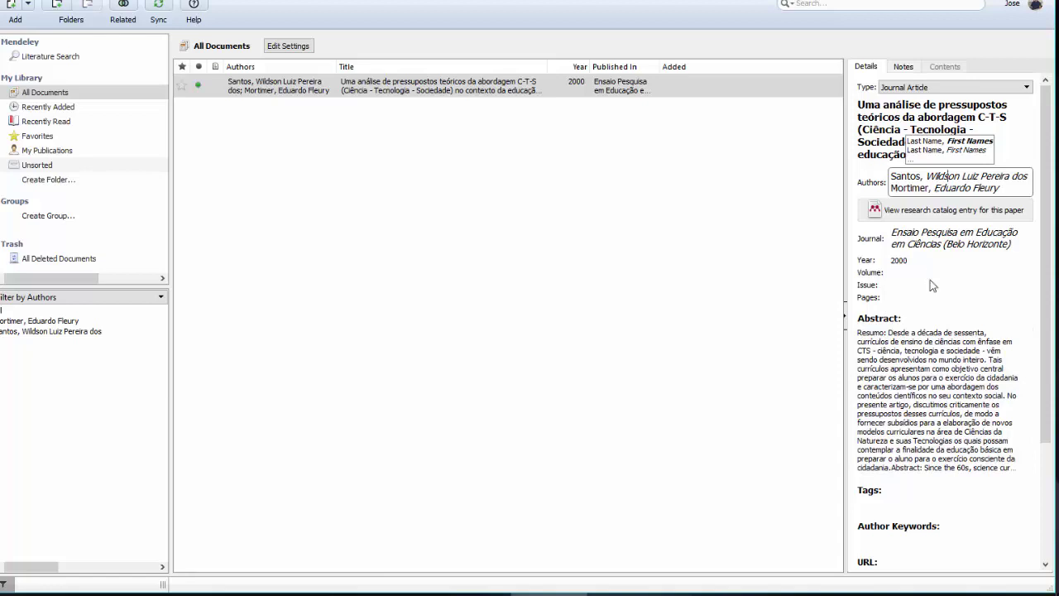
{"action": "scroll", "coordinate": [992, 273], "scroll_direction": "down", "scroll_amount": 2}
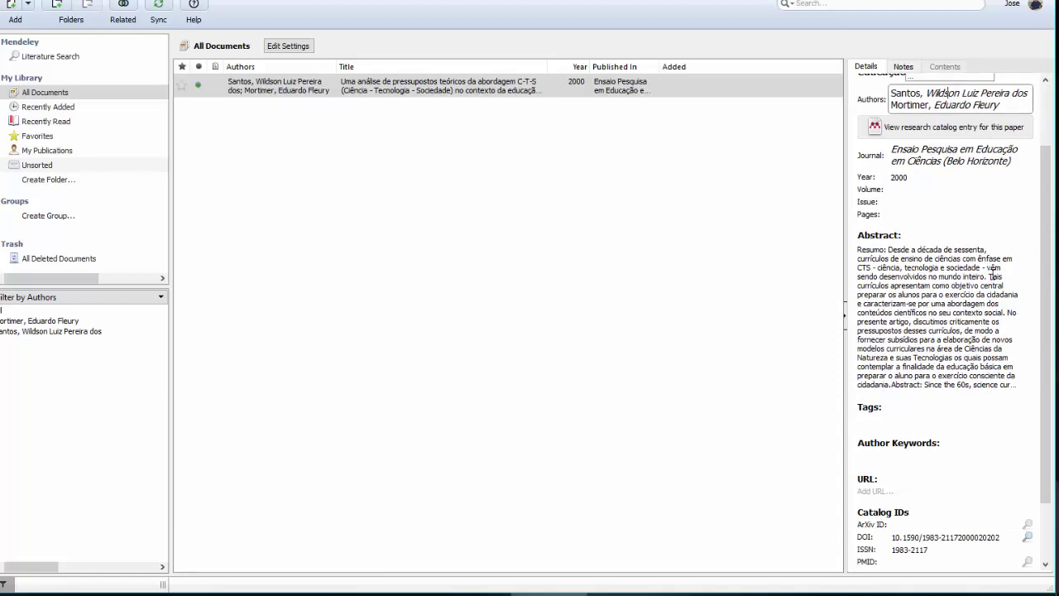
{"action": "scroll", "coordinate": [991, 276], "scroll_direction": "down", "scroll_amount": 2}
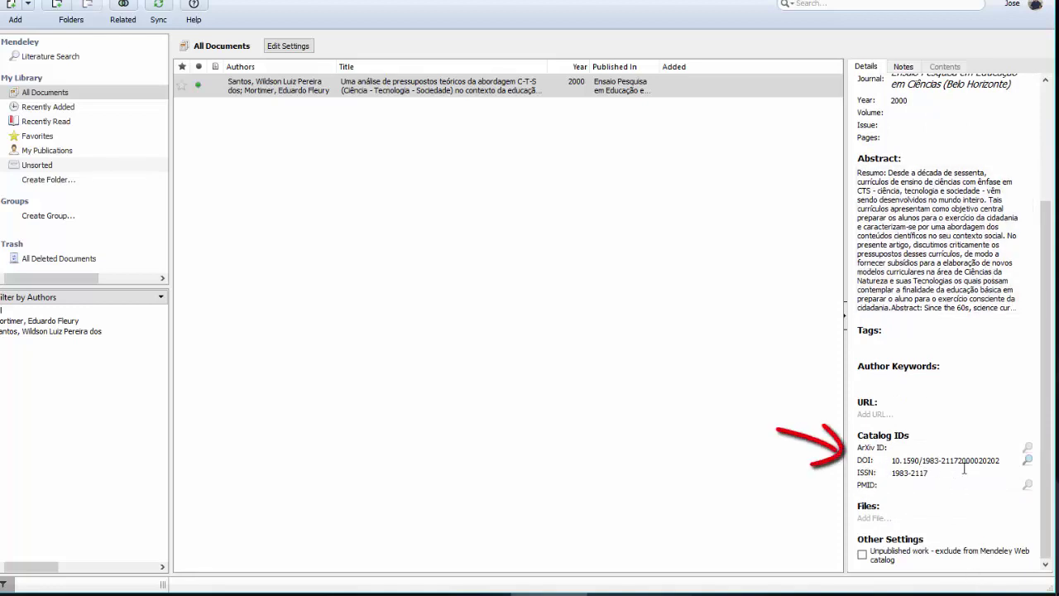
{"action": "left_click", "coordinate": [1028, 460]}
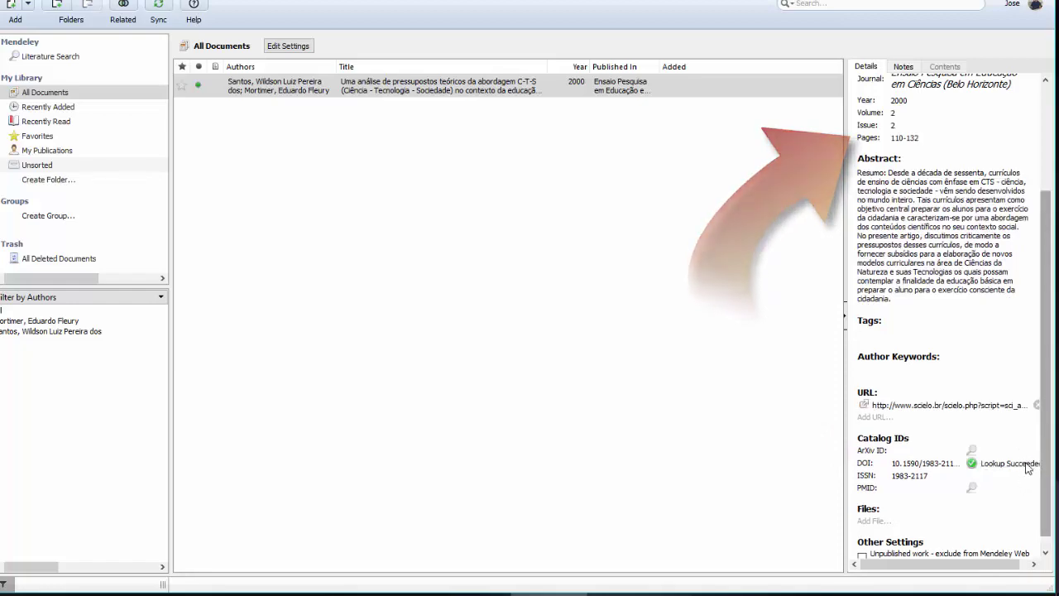
{"action": "scroll", "coordinate": [951, 373], "scroll_direction": "up", "scroll_amount": 4}
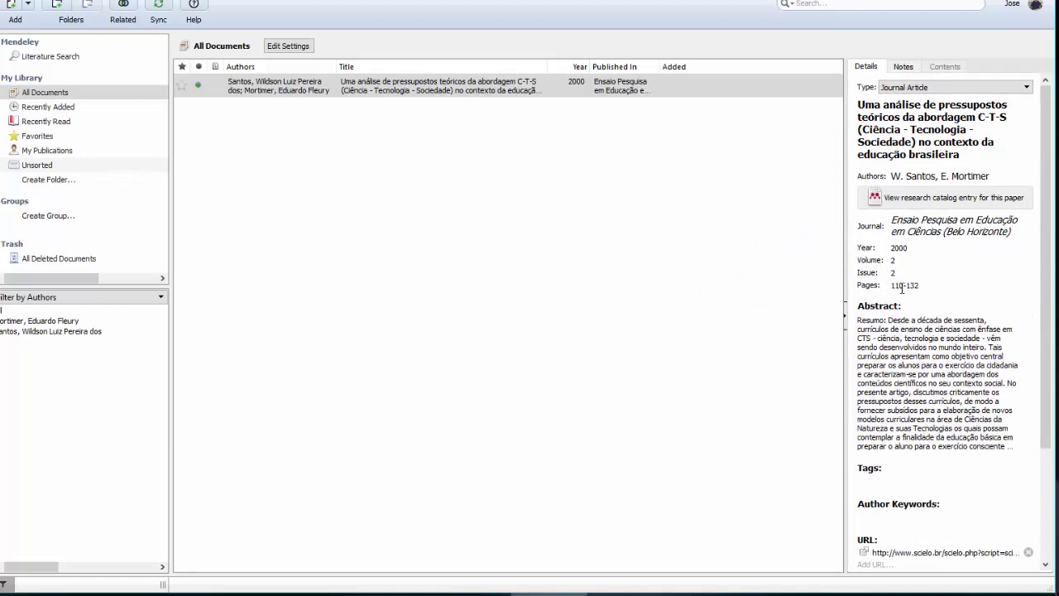
Open the saved article's SciELO page from its URL, and check the page numbers in its Portuguese PDF against the Mendeley entry
{"action": "scroll", "coordinate": [902, 286], "scroll_direction": "down", "scroll_amount": 2}
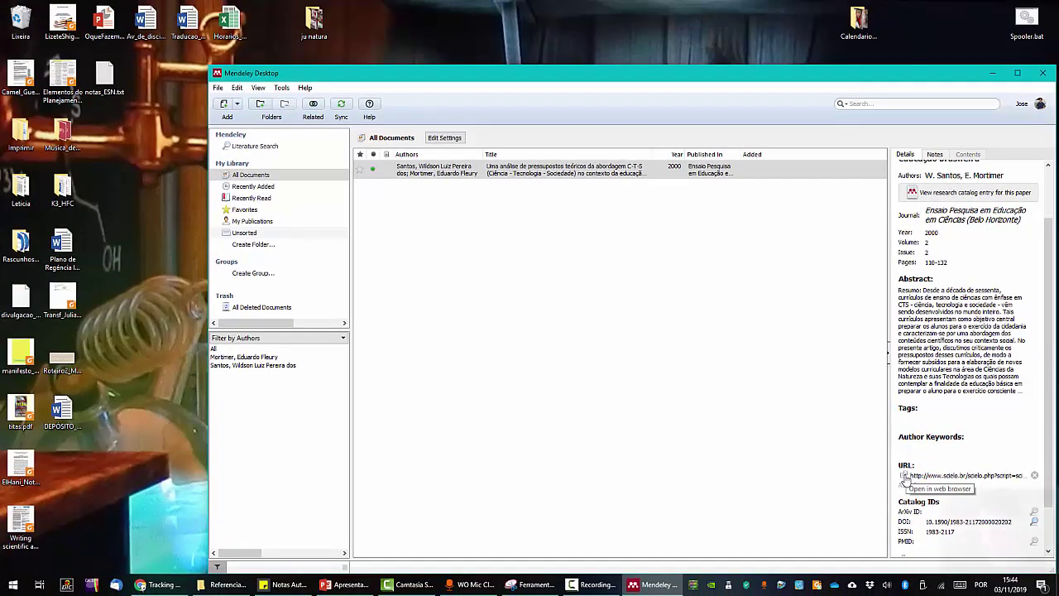
{"action": "left_click", "coordinate": [865, 472]}
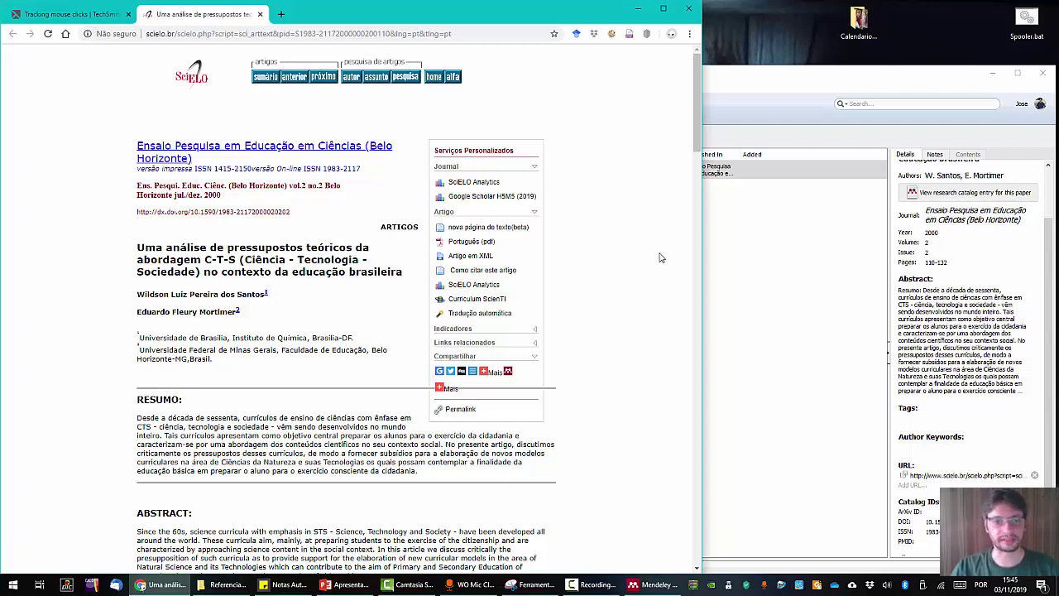
{"action": "middle_click", "coordinate": [474, 243]}
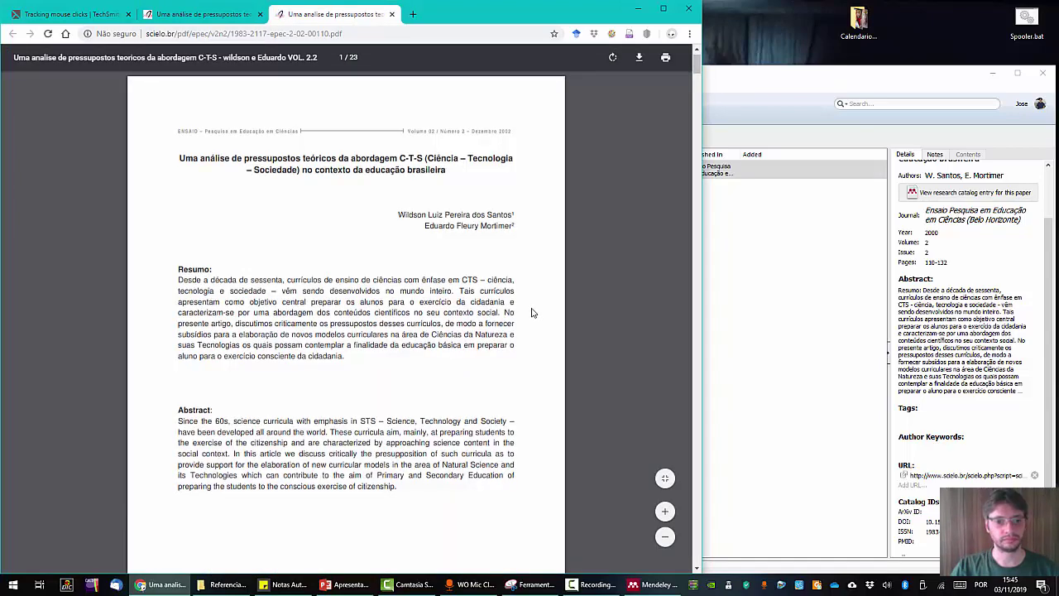
{"action": "scroll", "coordinate": [526, 322], "scroll_direction": "down", "scroll_amount": 5}
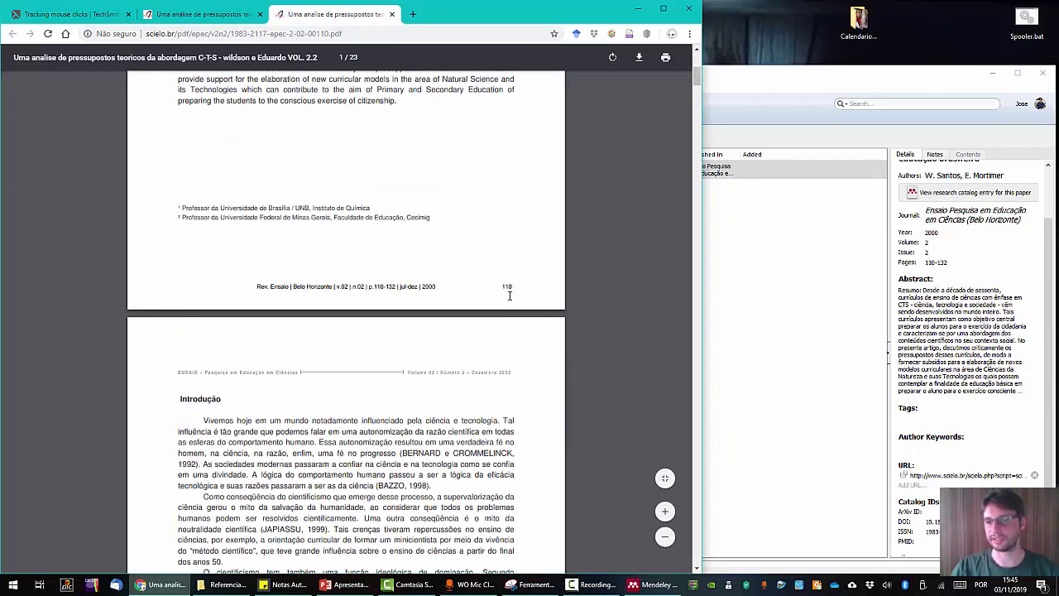
{"action": "scroll", "coordinate": [530, 315], "scroll_direction": "down", "scroll_amount": 15}
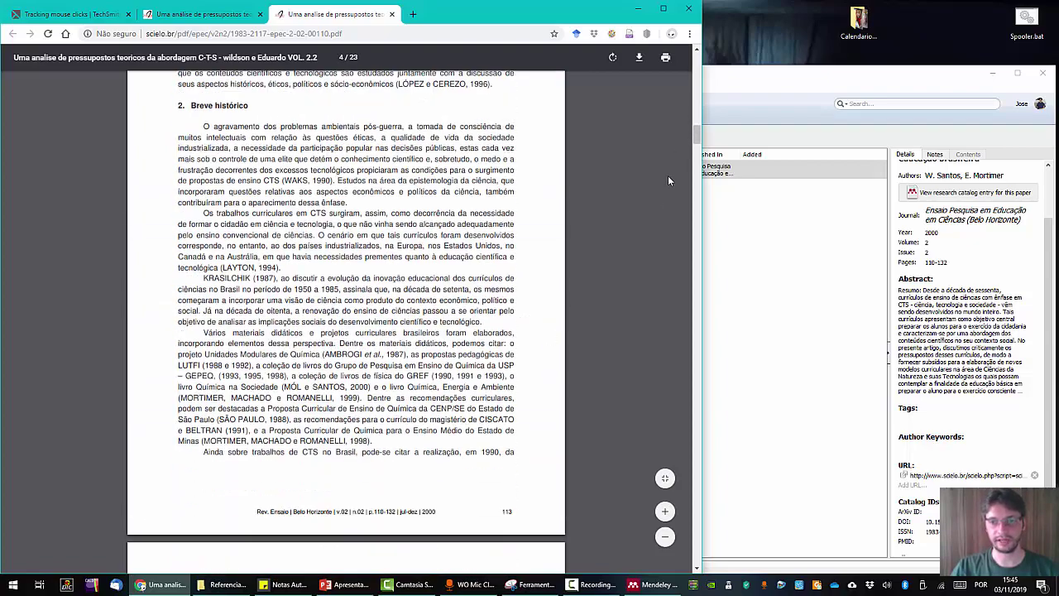
{"action": "left_click_drag", "start_coordinate": [697, 134], "coordinate": [697, 555]}
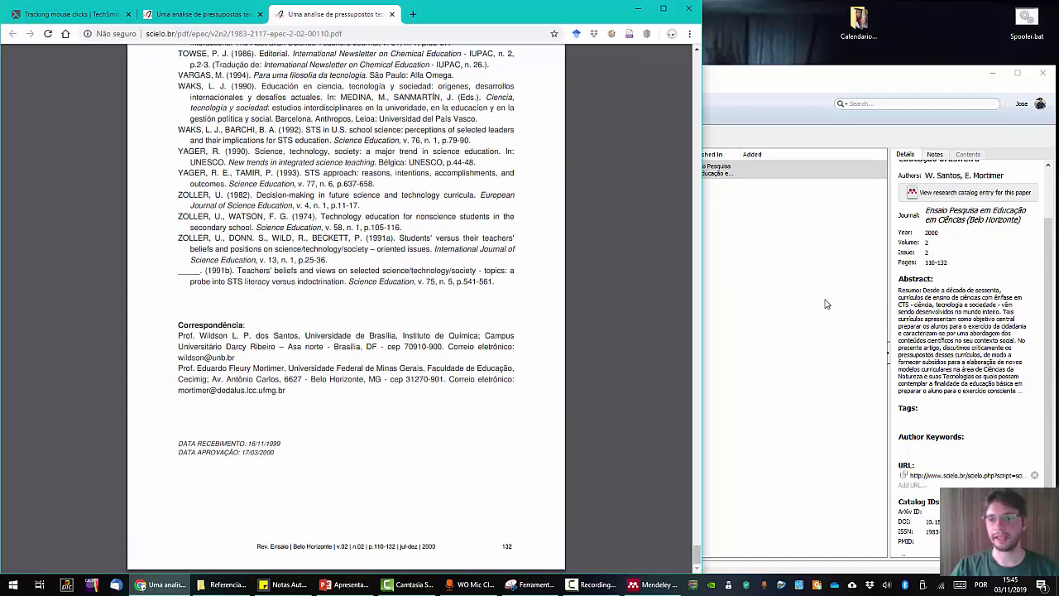
{"action": "left_click", "coordinate": [846, 286]}
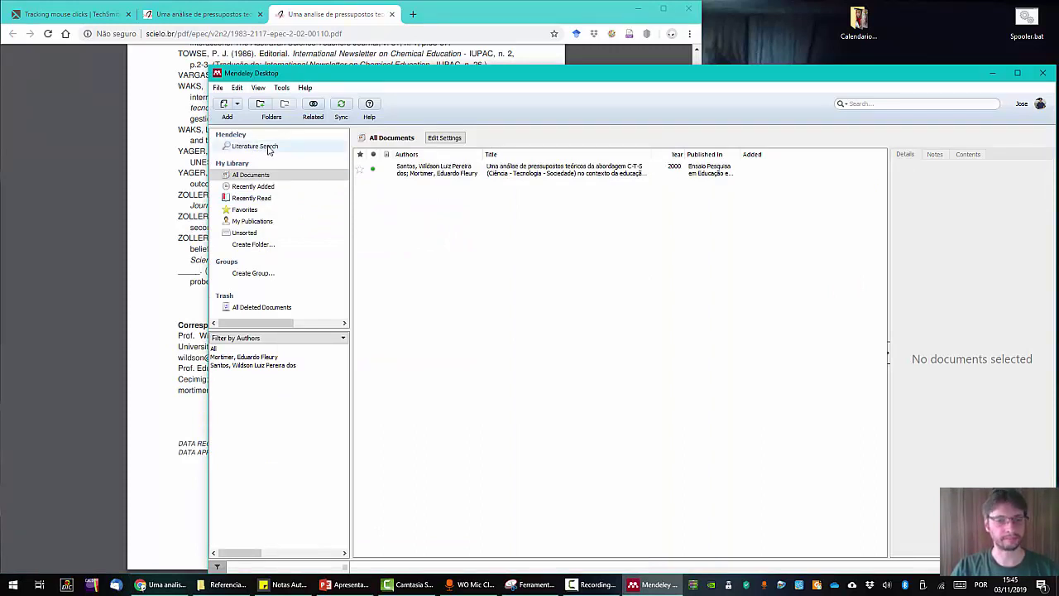
{"action": "left_click", "coordinate": [71, 218]}
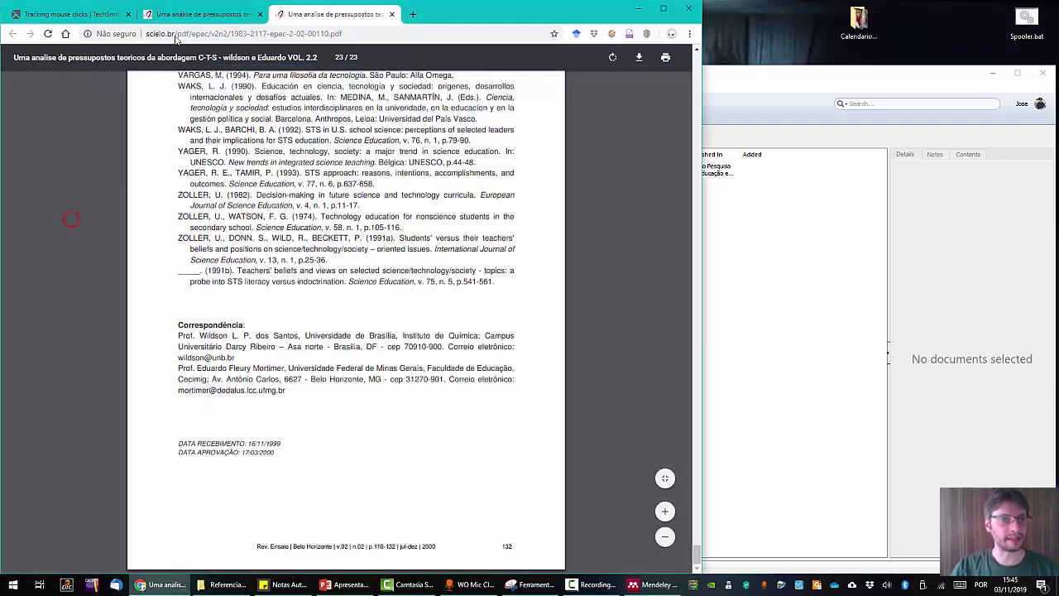
Return to the article's SciELO page, open "Como citar este artigo", and enlarge the window of citation formats
{"action": "left_click", "coordinate": [200, 17]}
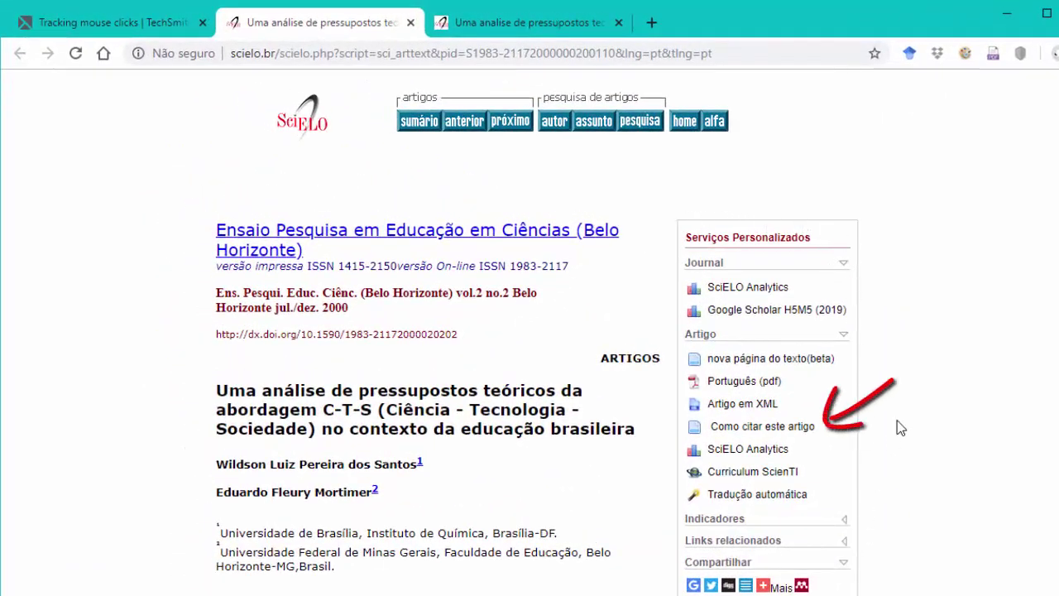
{"action": "left_click", "coordinate": [756, 434]}
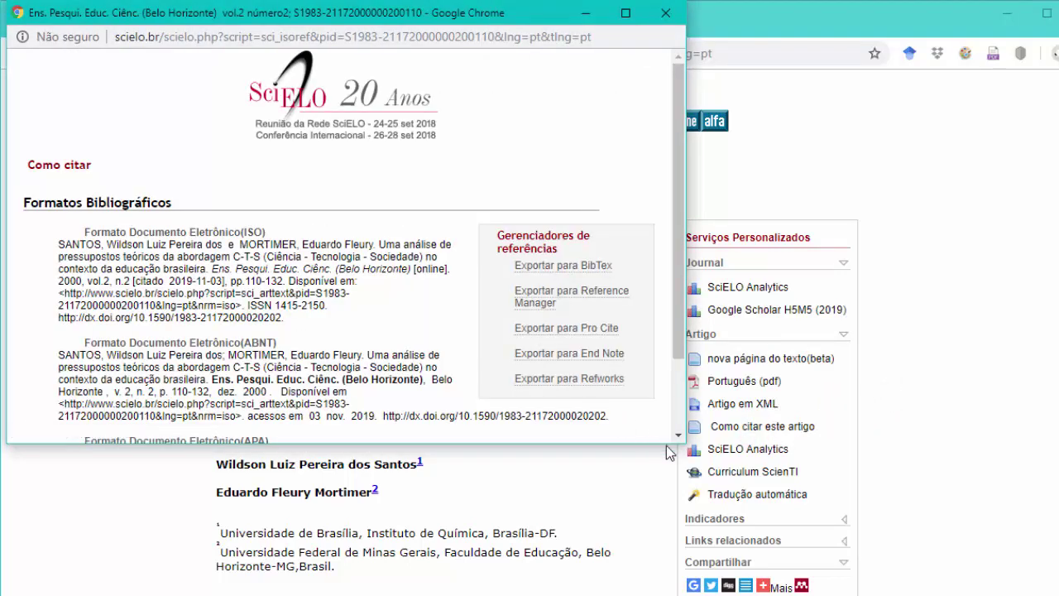
{"action": "double_click", "coordinate": [676, 444]}
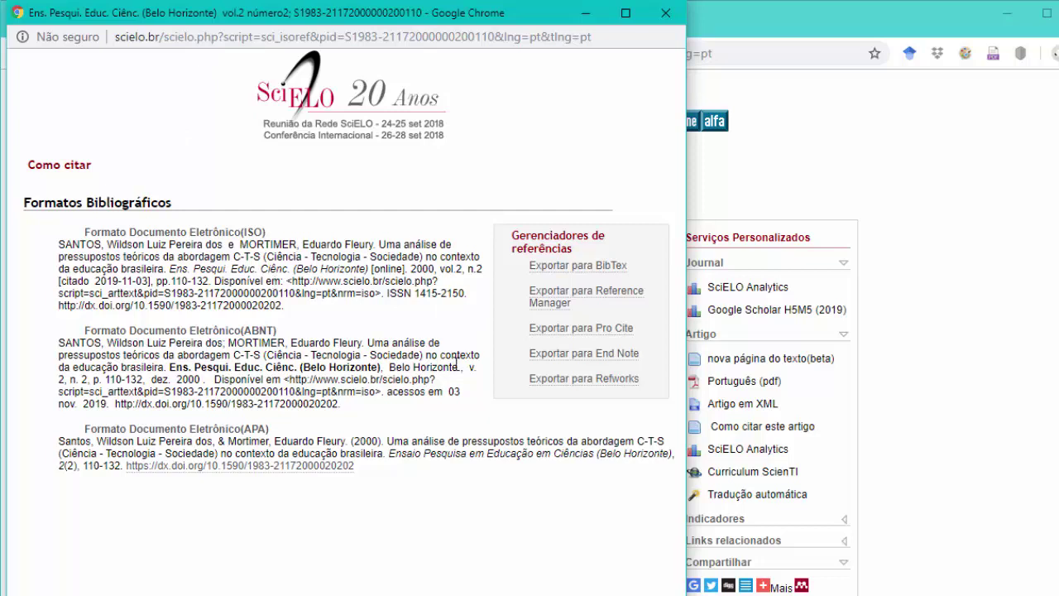
Export the article's reference as BibTeX and save it to the desktop (Área de Trabalho) as santos_Mortimer_2000_CTS.bib
{"action": "left_click", "coordinate": [577, 274]}
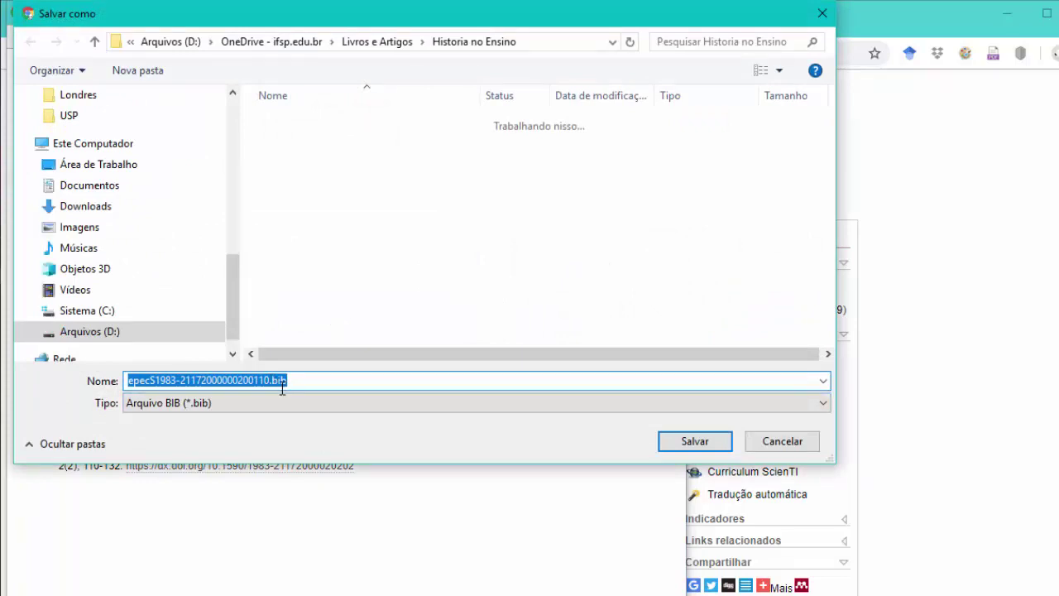
{"action": "left_click", "coordinate": [106, 163]}
{"action": "double_click", "coordinate": [264, 381]}
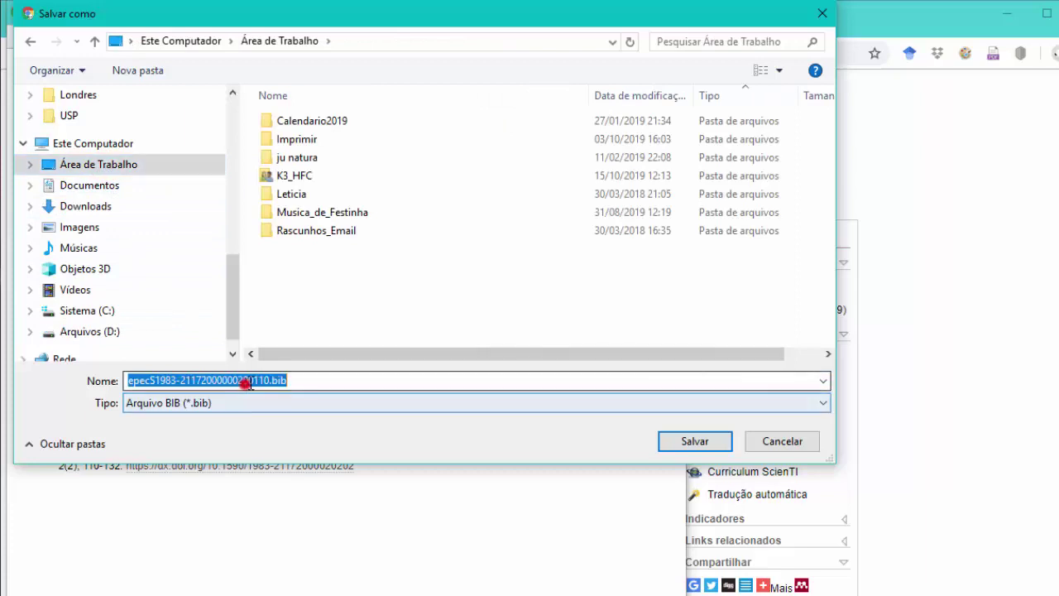
{"action": "left_click_drag", "start_coordinate": [269, 379], "coordinate": [36, 376]}
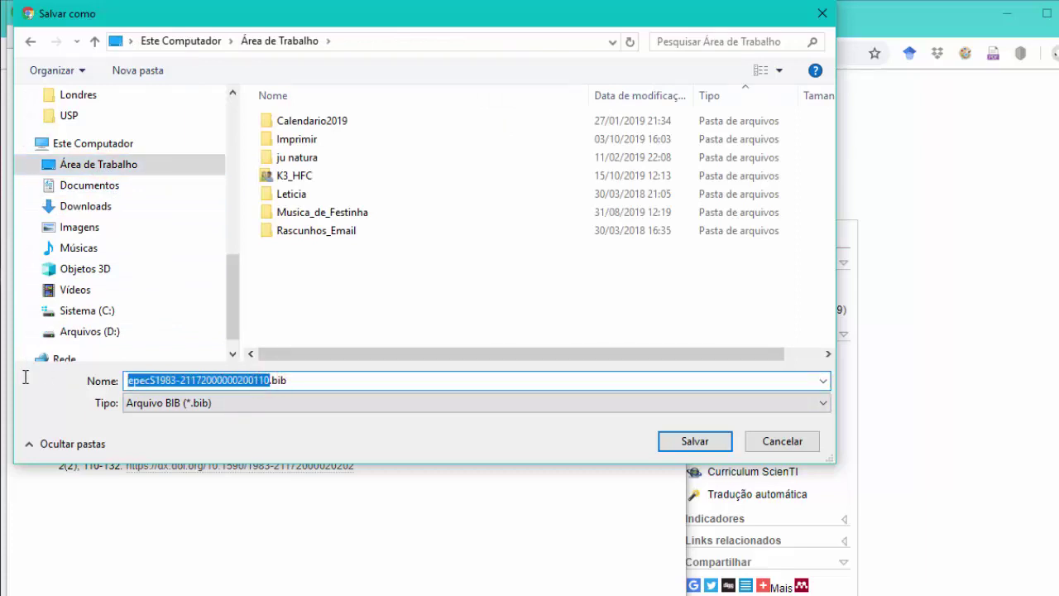
{"action": "type", "text": "santos_Morim"}
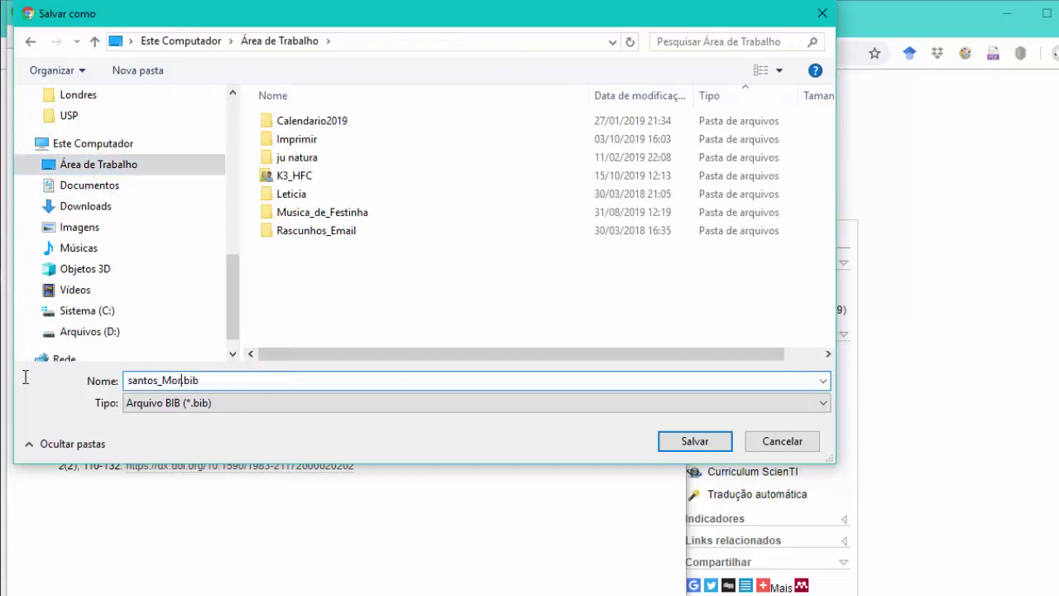
{"action": "key", "text": "BackSpace"}
{"action": "key", "text": "BackSpace"}
{"action": "type", "text": "timer_2000_CTS"}
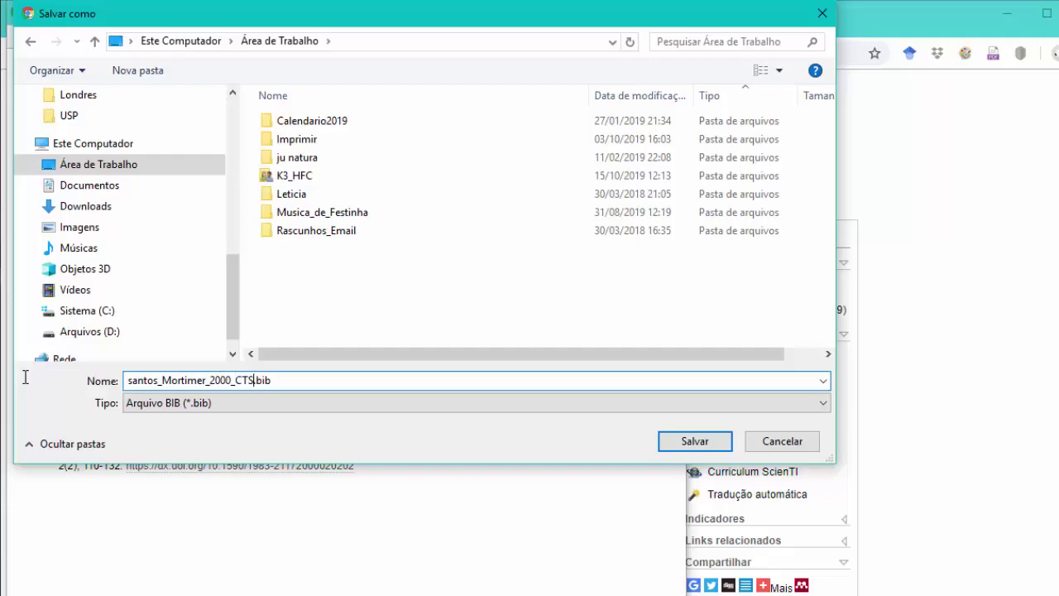
{"action": "key", "text": "Return"}
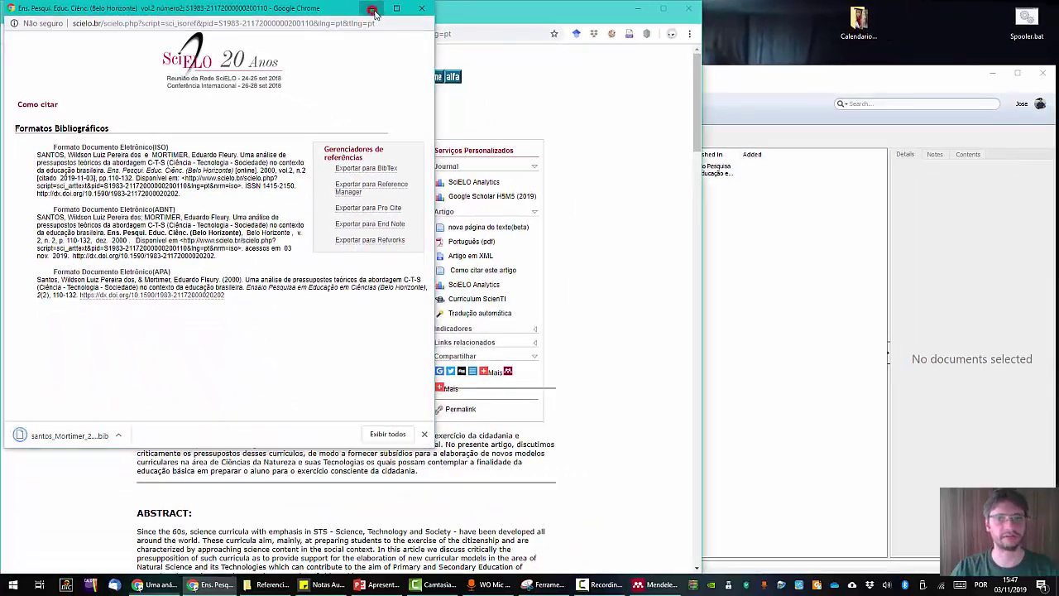
Minimize the browser windows and open the saved .bib file from the desktop with MendeleyDesktop as the default app for .bib files
{"action": "left_click", "coordinate": [443, 10]}
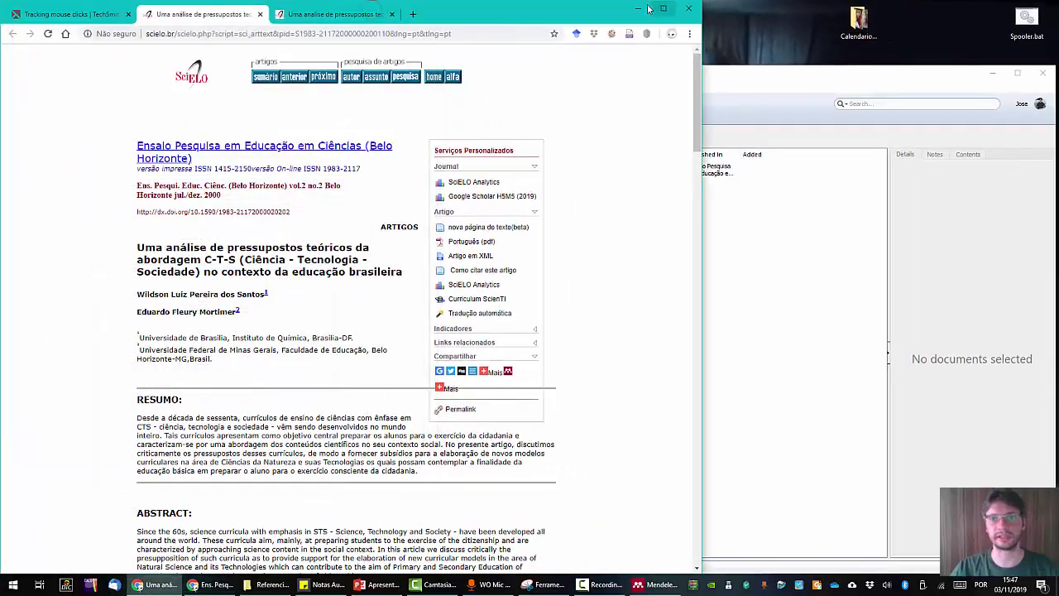
{"action": "left_click", "coordinate": [761, 10]}
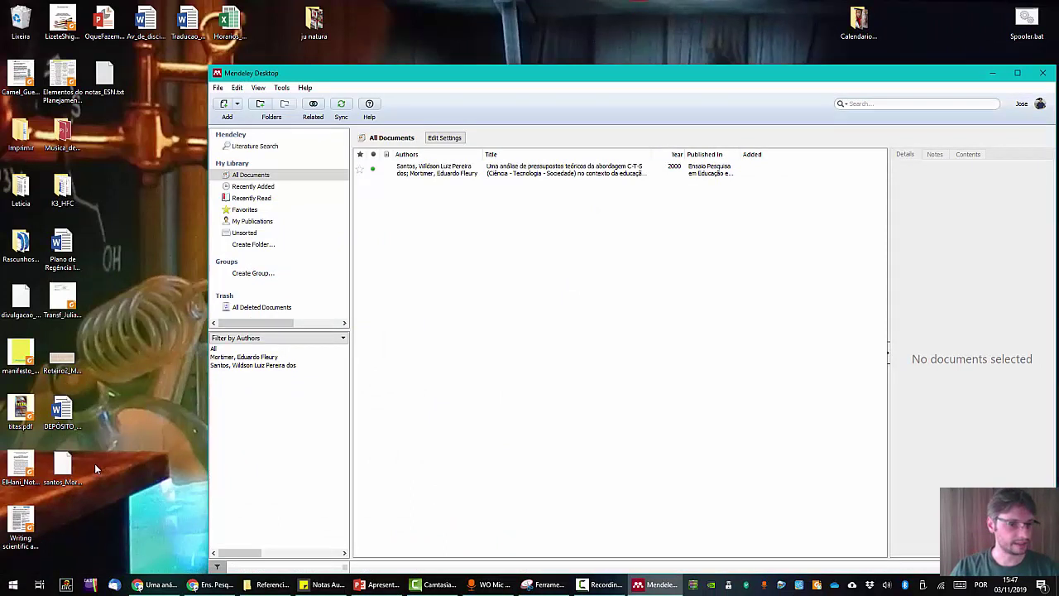
{"action": "left_click", "coordinate": [66, 470]}
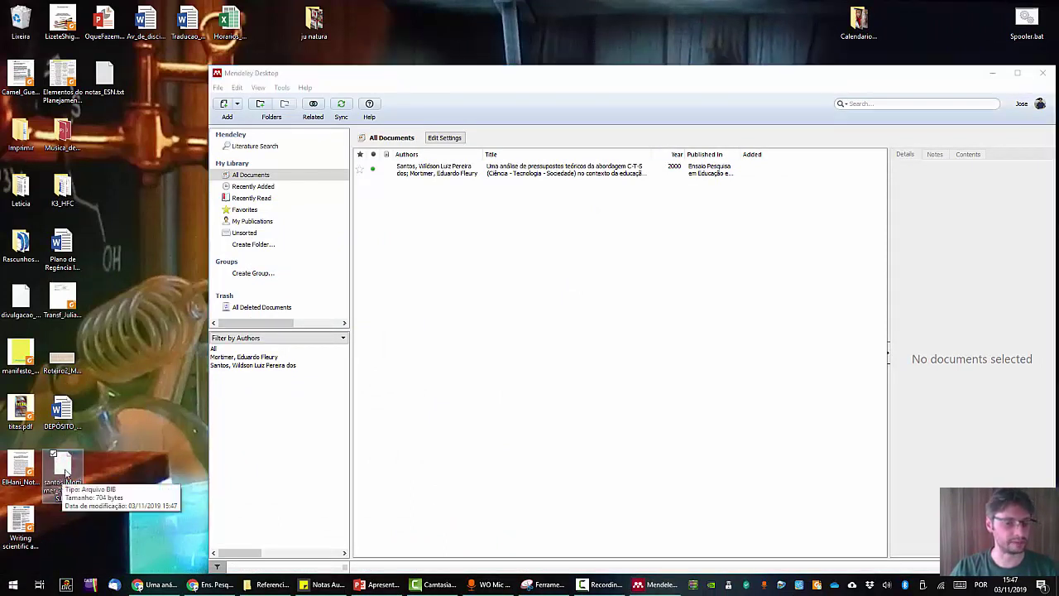
{"action": "double_click", "coordinate": [66, 471]}
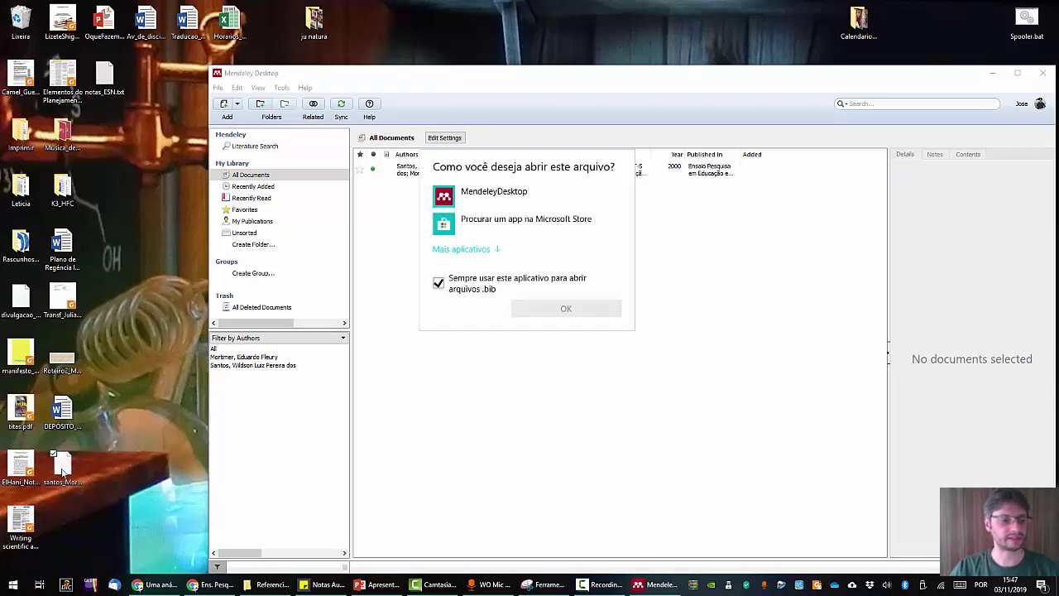
{"action": "left_click", "coordinate": [505, 195]}
{"action": "left_click", "coordinate": [563, 310]}
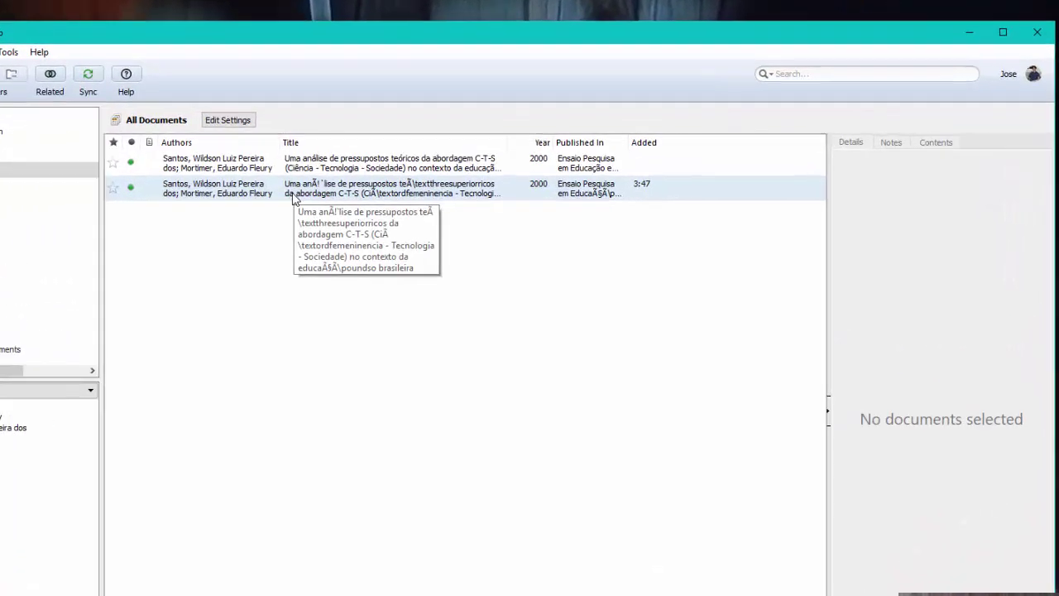
Examine the imported BibTeX entry's title and journal fields for wrongly encoded characters
{"action": "left_click", "coordinate": [142, 189]}
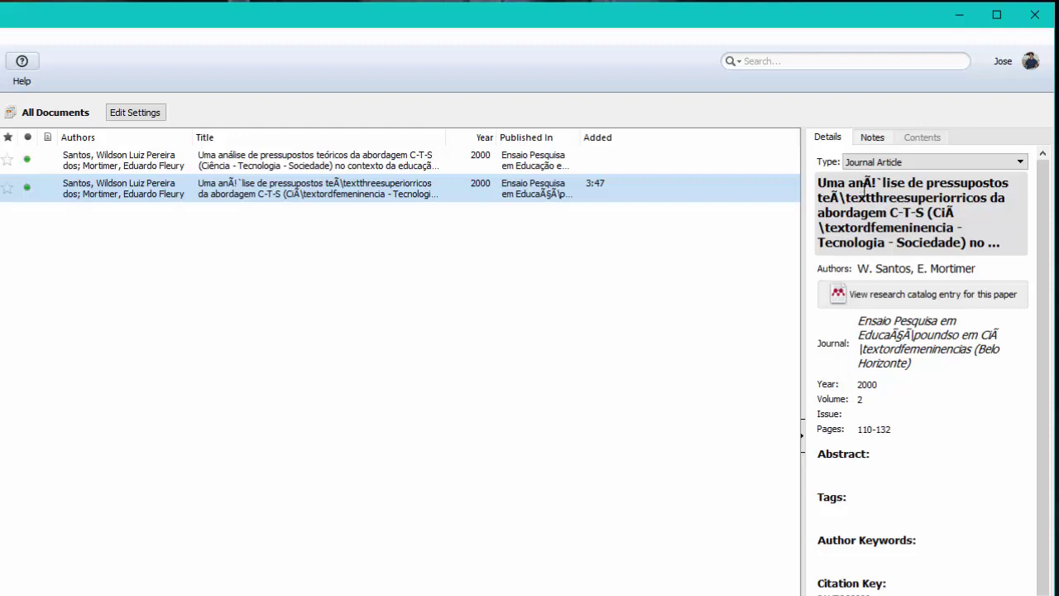
{"action": "left_click_drag", "start_coordinate": [864, 183], "coordinate": [894, 182]}
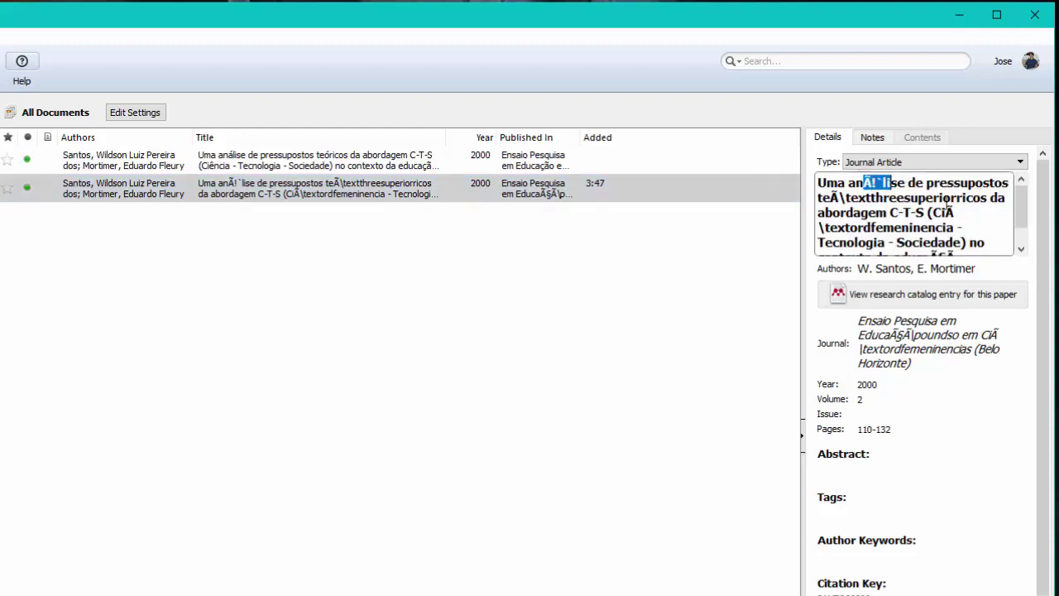
{"action": "scroll", "coordinate": [814, 239], "scroll_direction": "down", "scroll_amount": 2}
{"action": "left_click", "coordinate": [385, 197]}
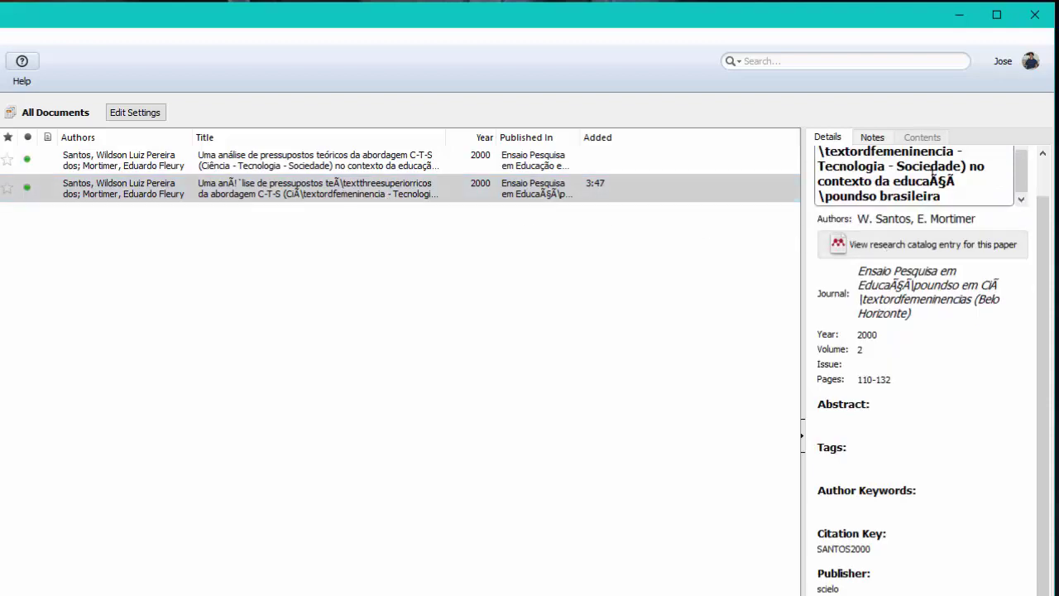
{"action": "left_click", "coordinate": [892, 285]}
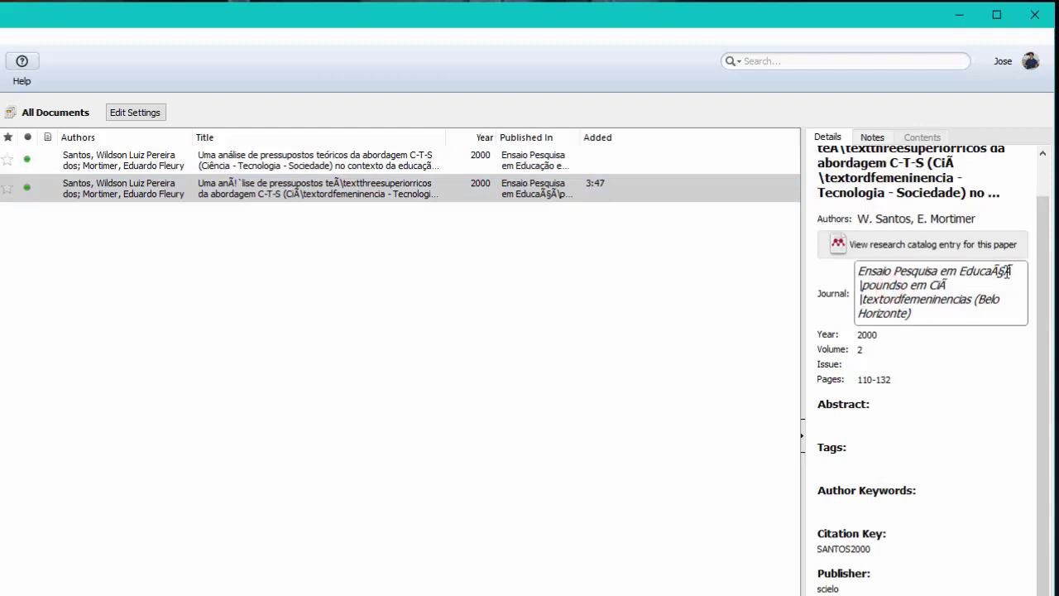
Compare the imported BibTeX entry with the original catalog entry, and delete the imported duplicate from the library
{"action": "left_click", "coordinate": [307, 159]}
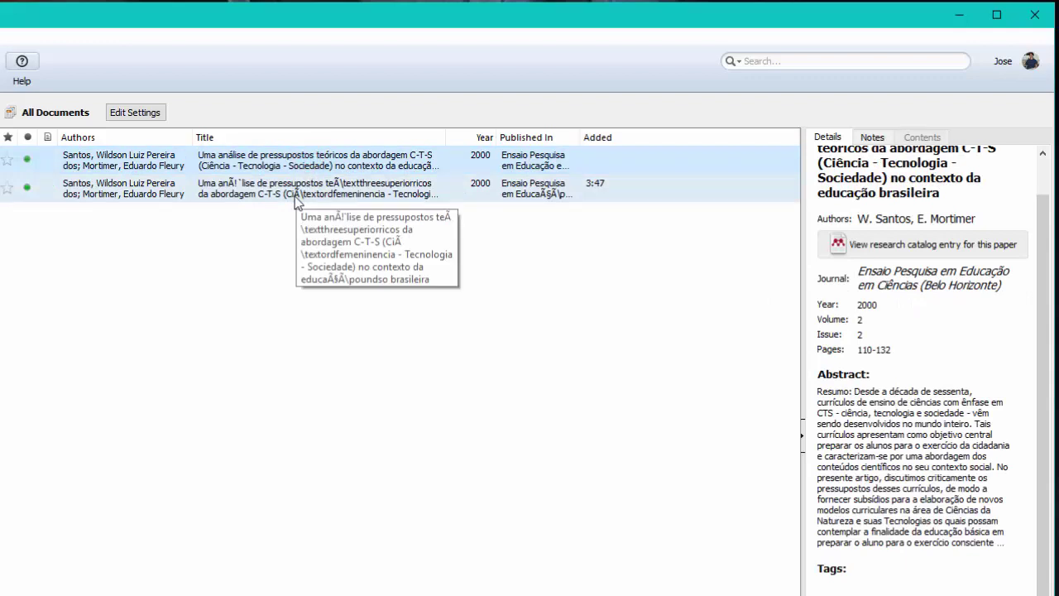
{"action": "left_click", "coordinate": [295, 198]}
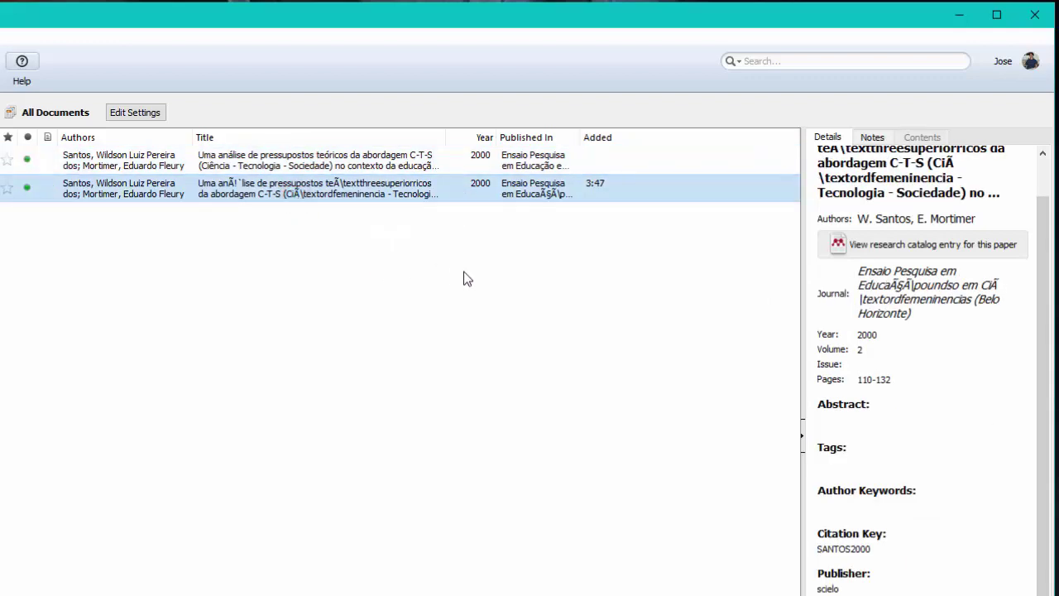
{"action": "left_click", "coordinate": [314, 155]}
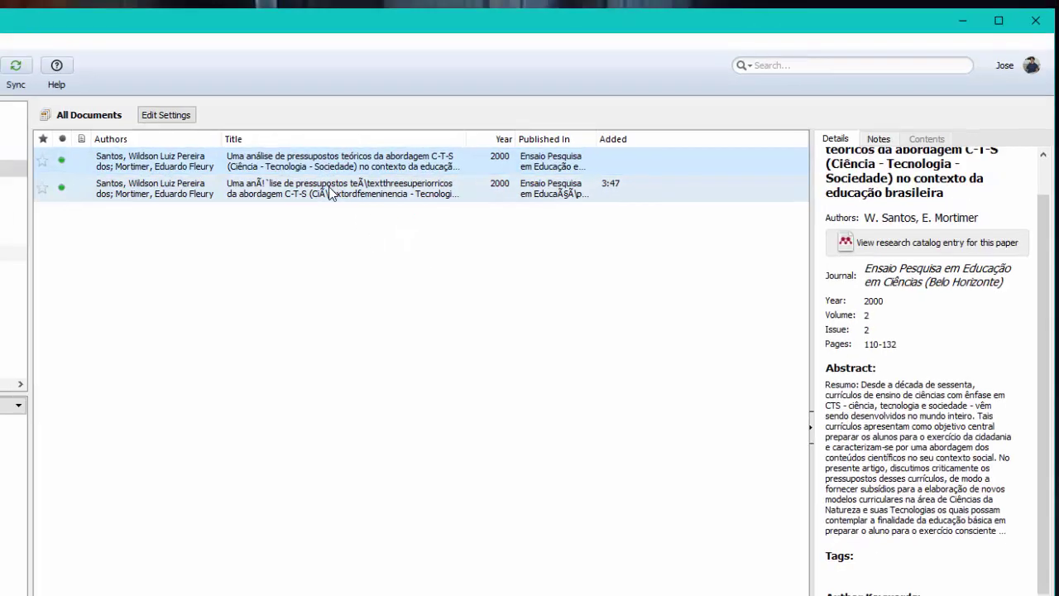
{"action": "left_click", "coordinate": [331, 188]}
{"action": "key", "text": "Delete"}
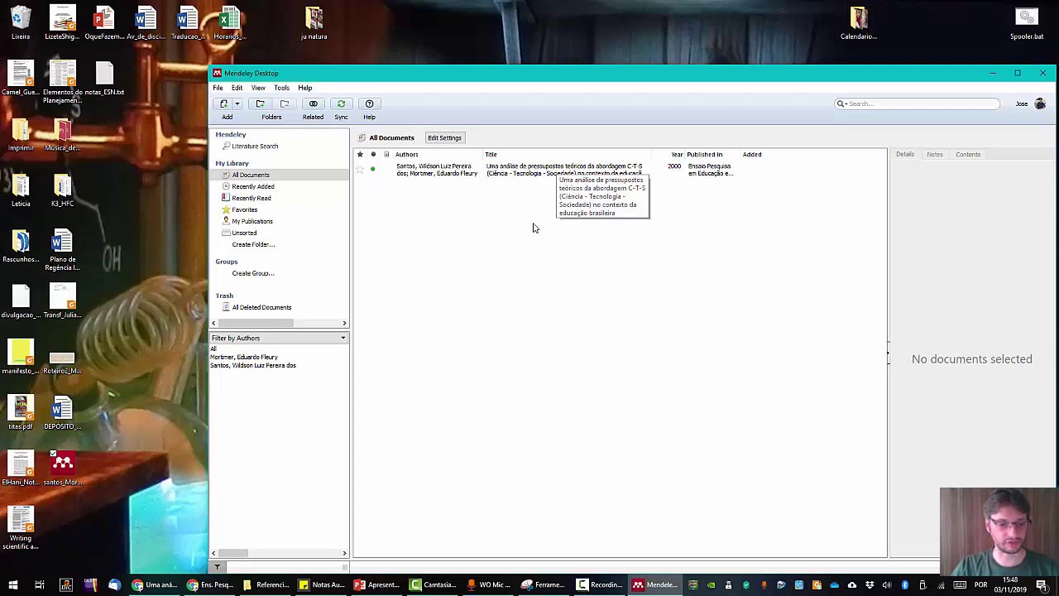
Import the three PDFs from the Referencias_Teste folder into Mendeley and show the details of "Como avaliar um projeto de pesquisa em Educação em Ciências?"
{"action": "left_click", "coordinate": [276, 588]}
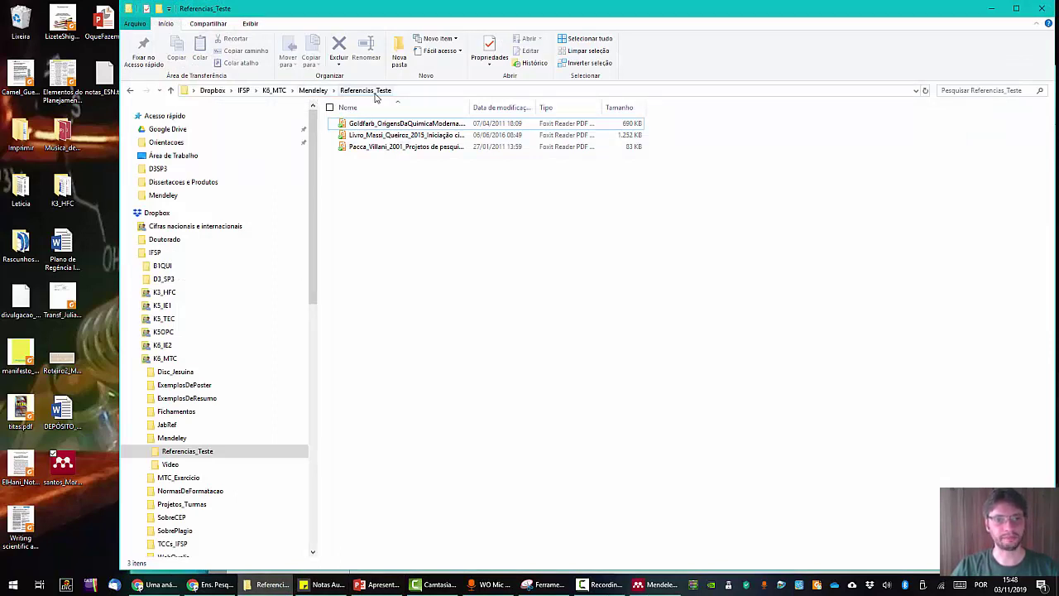
{"action": "left_click", "coordinate": [390, 199]}
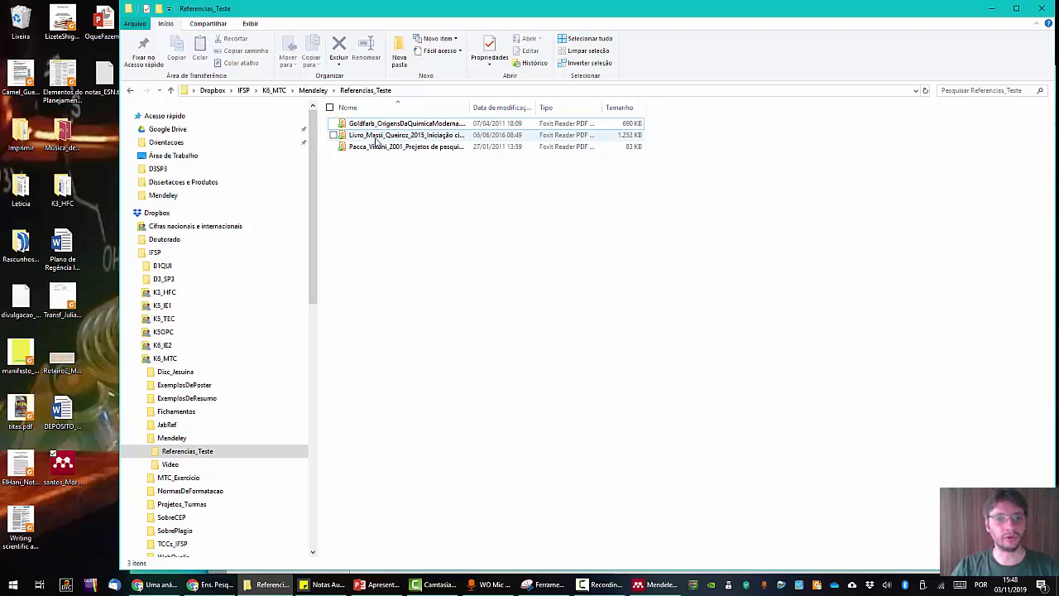
{"action": "left_click", "coordinate": [374, 135]}
{"action": "left_click", "coordinate": [372, 146]}
{"action": "left_click", "coordinate": [374, 124]}
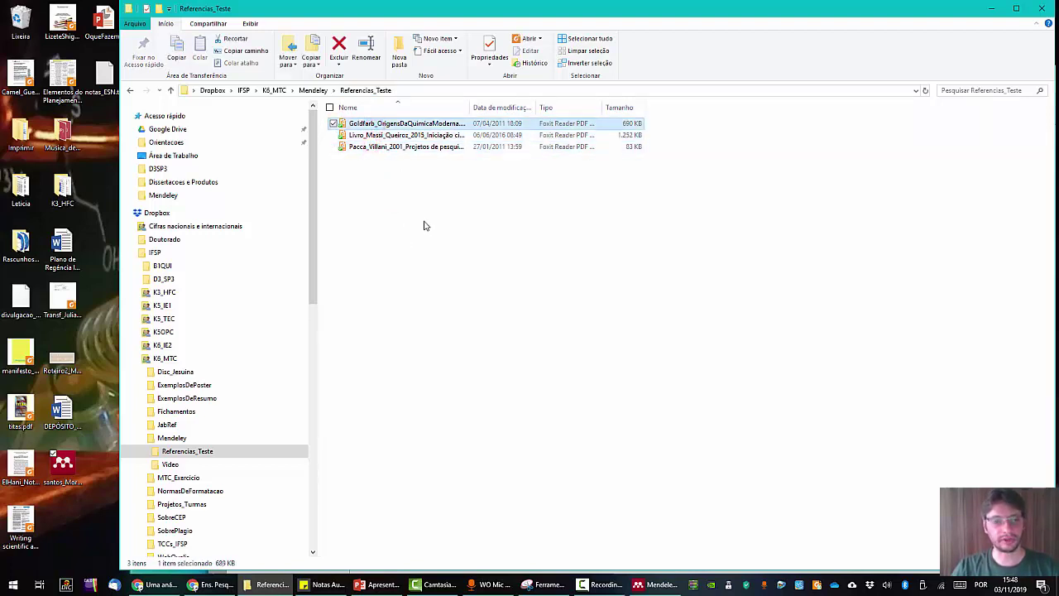
{"action": "left_click_drag", "start_coordinate": [425, 222], "coordinate": [417, 198]}
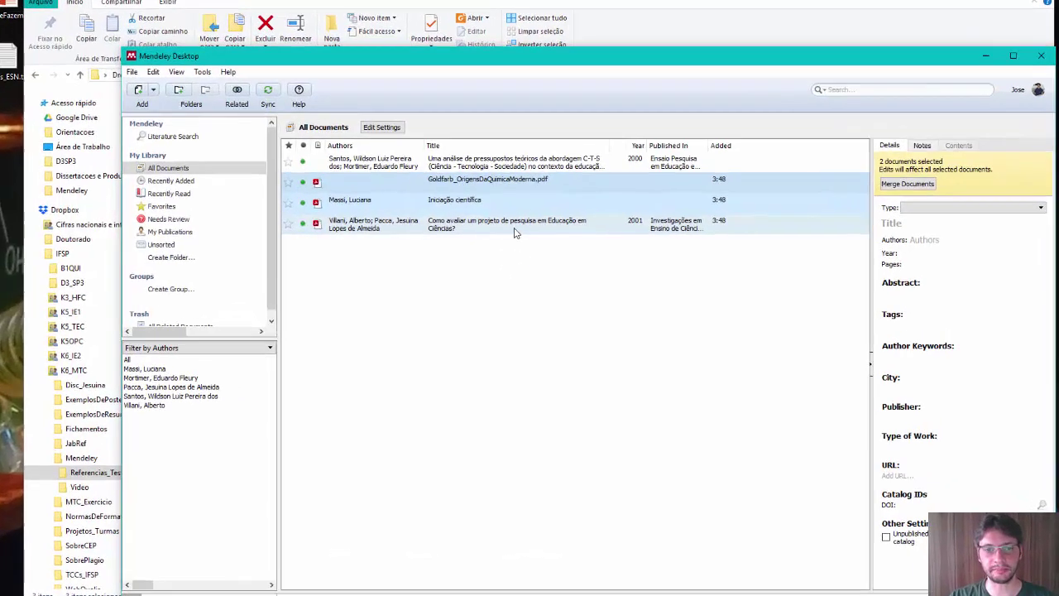
{"action": "left_click", "coordinate": [571, 228]}
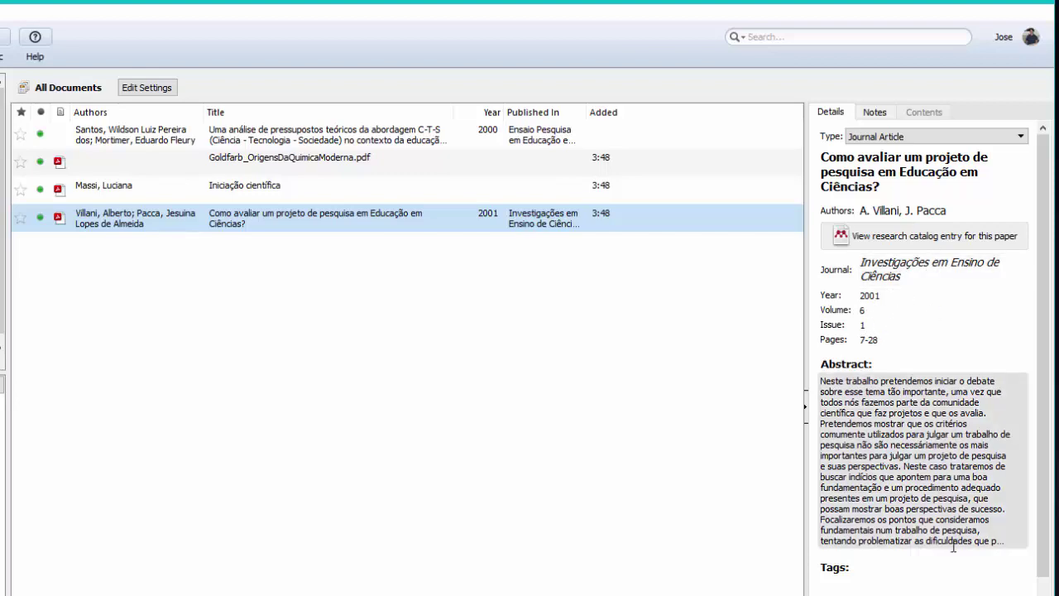
Review the imported article's details and compare them with the details of "Iniciação científica" and Goldfarb_OrigensDaQuimicaModerna.pdf
{"action": "scroll", "coordinate": [943, 513], "scroll_direction": "down", "scroll_amount": 3}
{"action": "scroll", "coordinate": [952, 546], "scroll_direction": "up", "scroll_amount": 3}
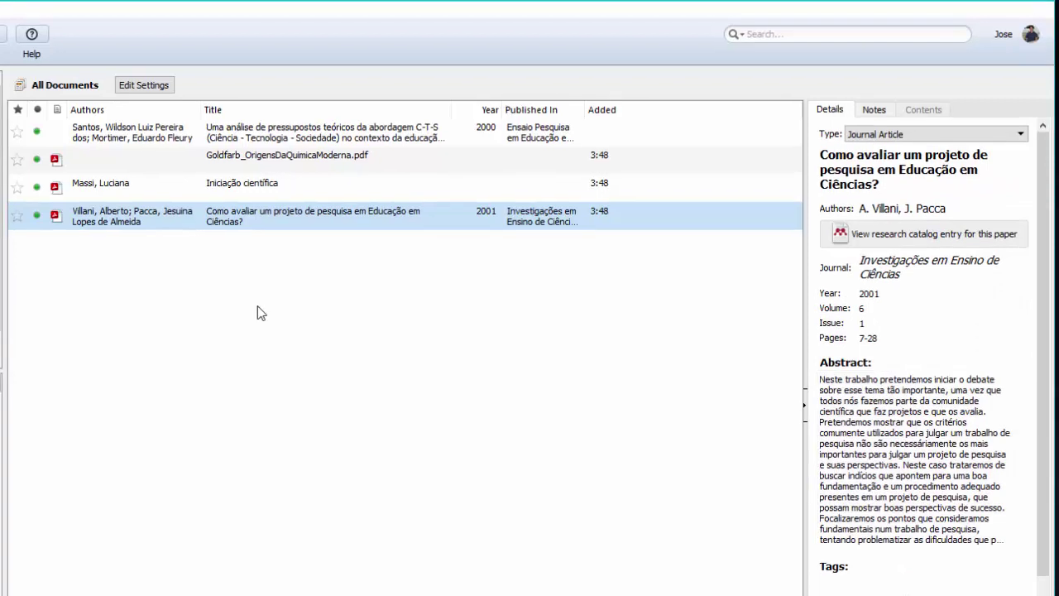
{"action": "left_click", "coordinate": [189, 192]}
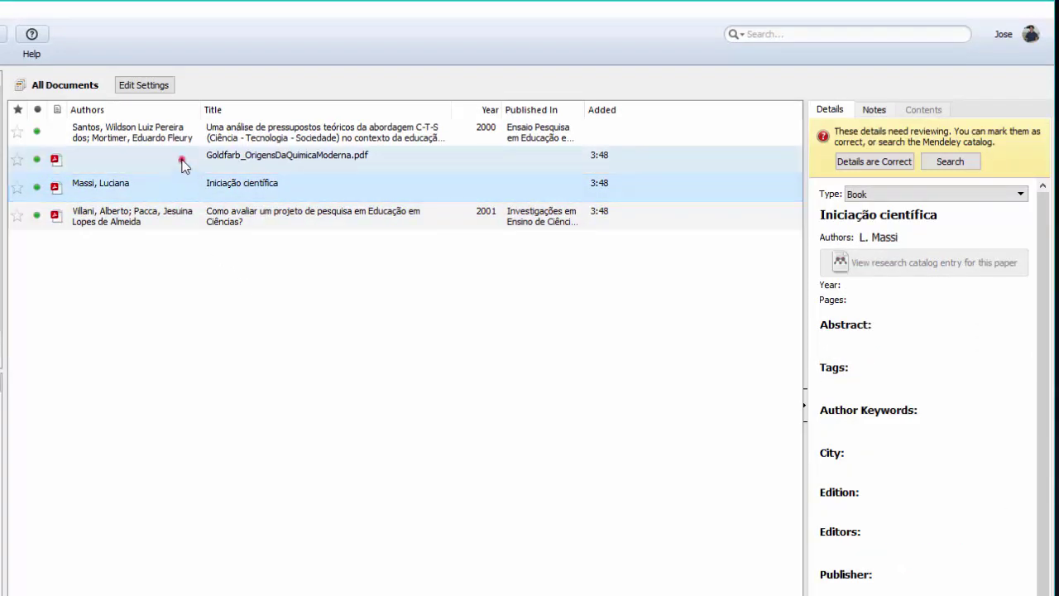
{"action": "left_click", "coordinate": [182, 162]}
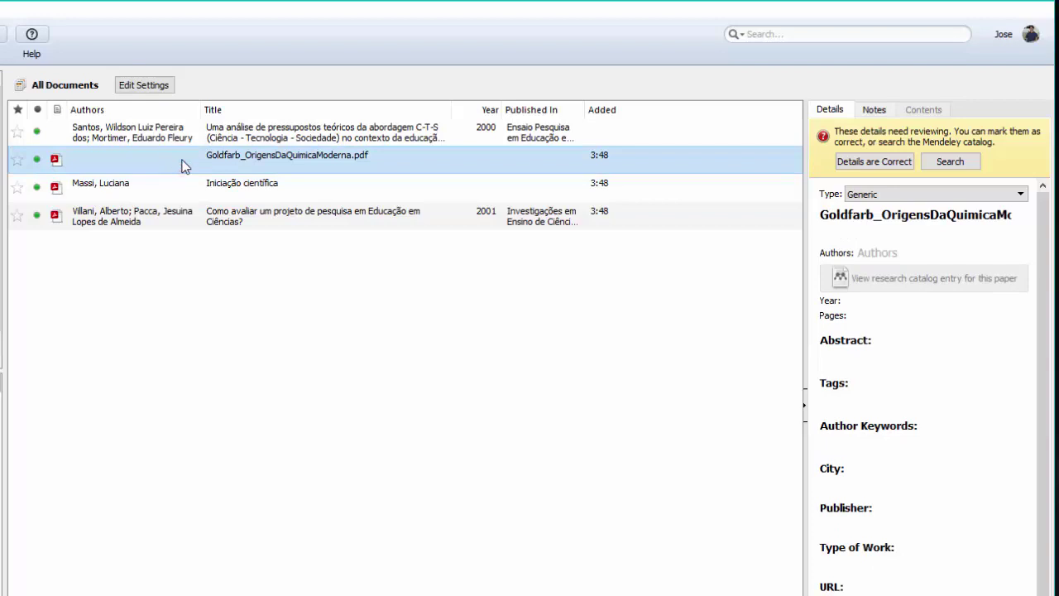
{"action": "left_click", "coordinate": [189, 192]}
{"action": "left_click", "coordinate": [189, 159]}
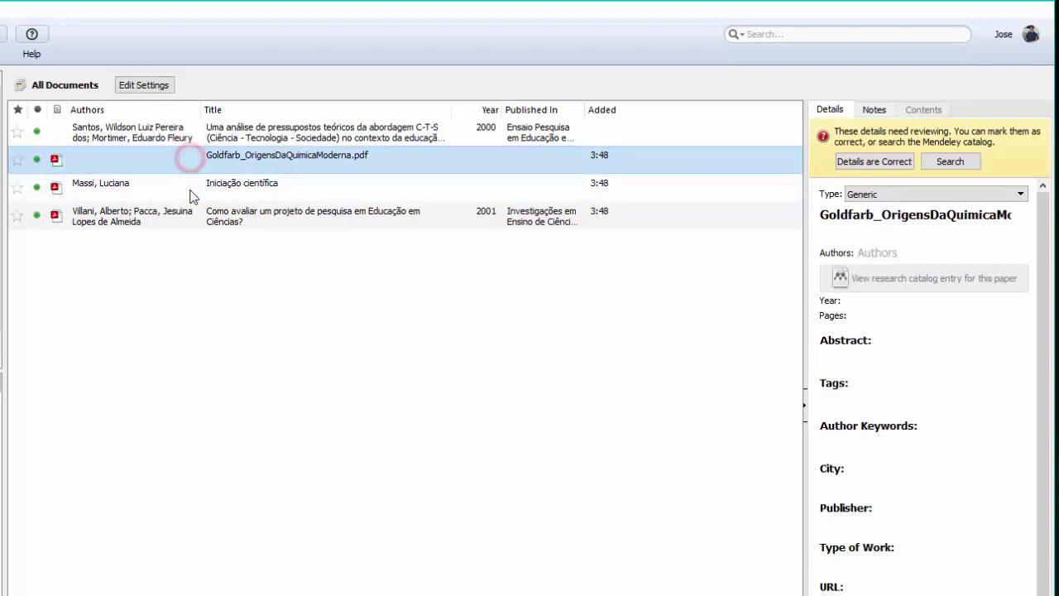
{"action": "left_click", "coordinate": [190, 196]}
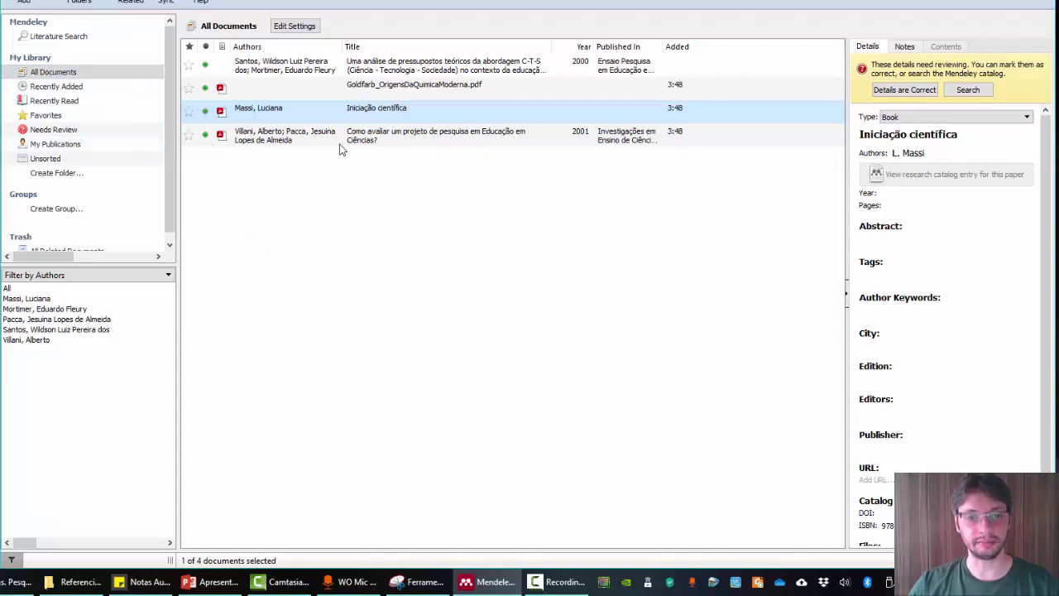
Show only the documents that need review and inspect the details of each one, ending on Goldfarb_OrigensDaQuimicaModerna.pdf
{"action": "left_click", "coordinate": [55, 130]}
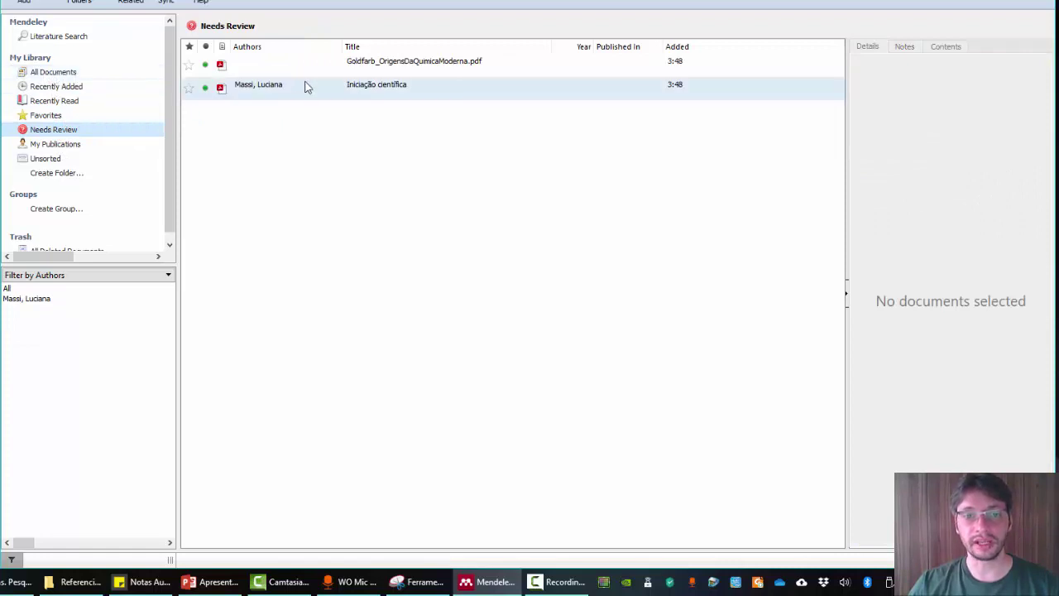
{"action": "left_click", "coordinate": [315, 87]}
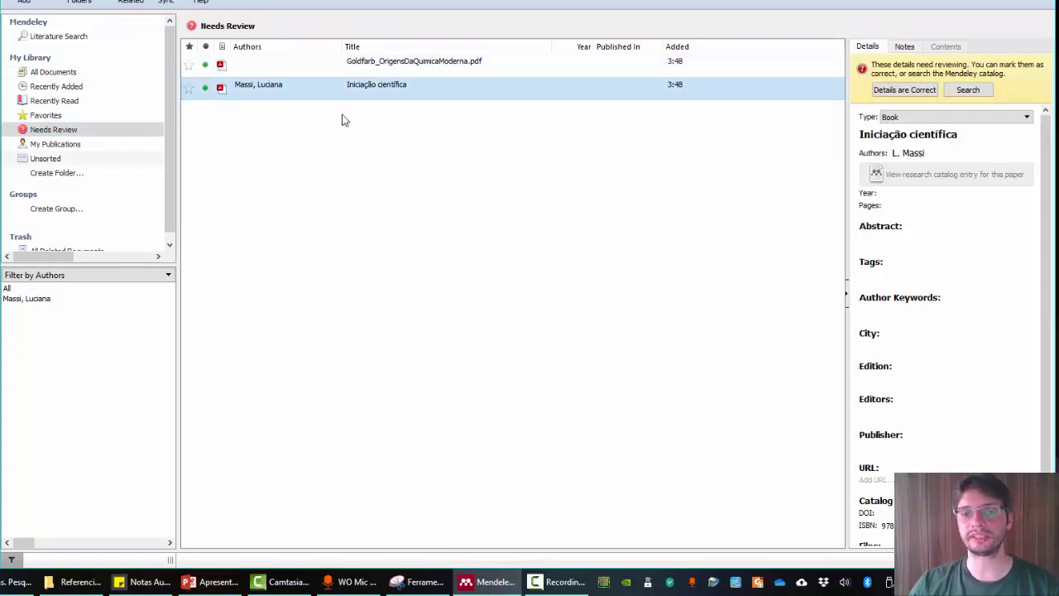
{"action": "left_click", "coordinate": [344, 63]}
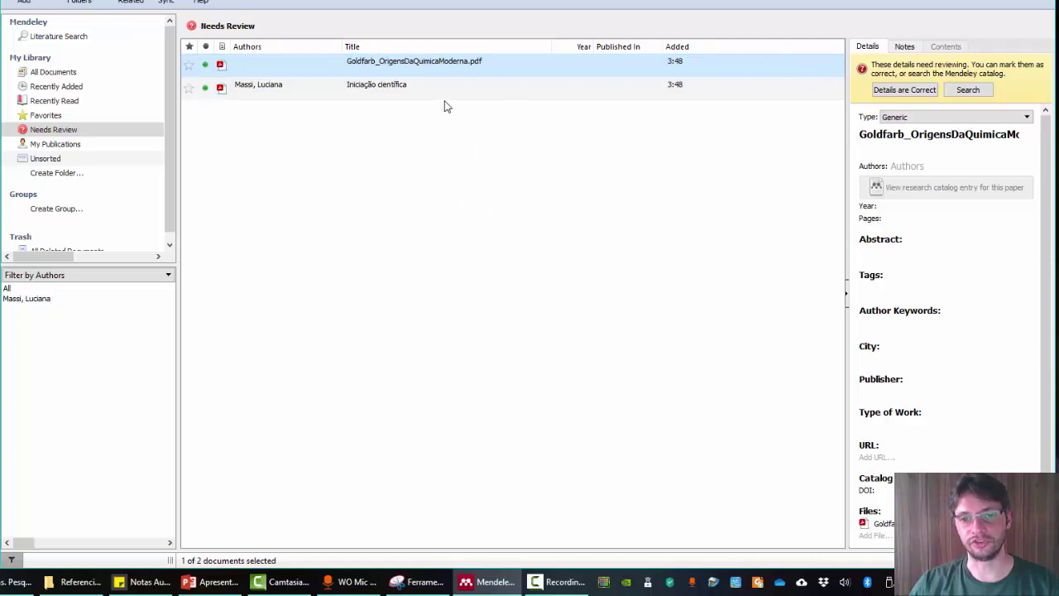
Open Goldfarb_OrigensDaQuimicaModerna.pdf in the built-in reader and examine its first page for title, authors, date and abstract
{"action": "left_click", "coordinate": [222, 70]}
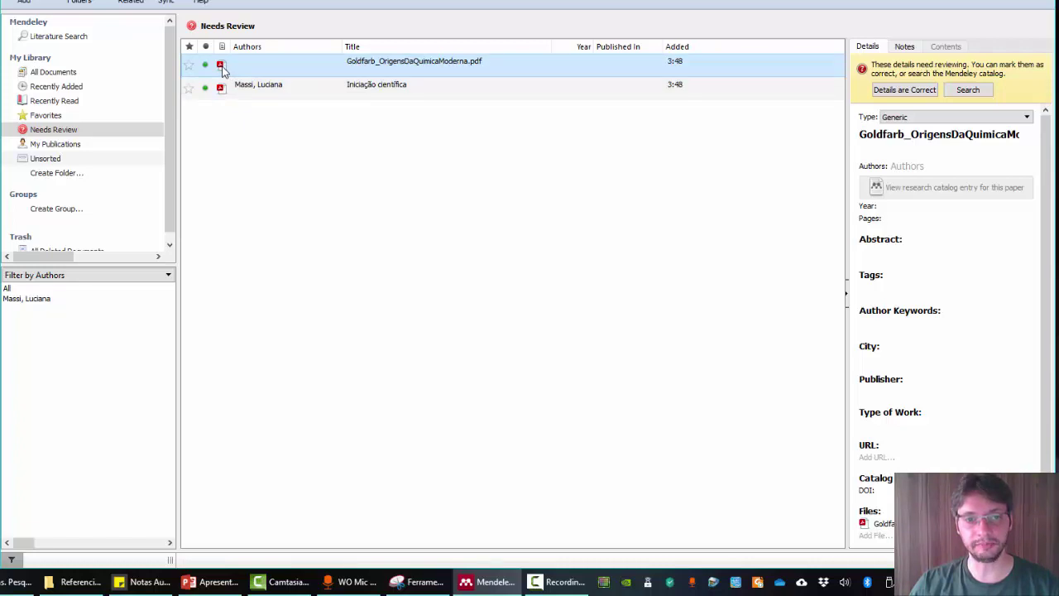
{"action": "left_click", "coordinate": [221, 69]}
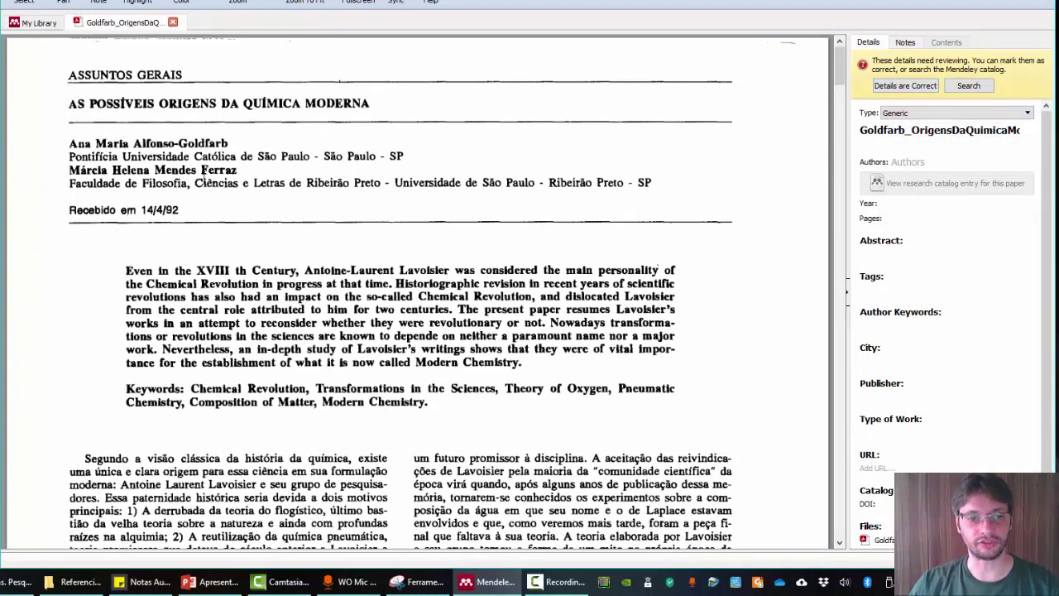
{"action": "left_click", "coordinate": [183, 212]}
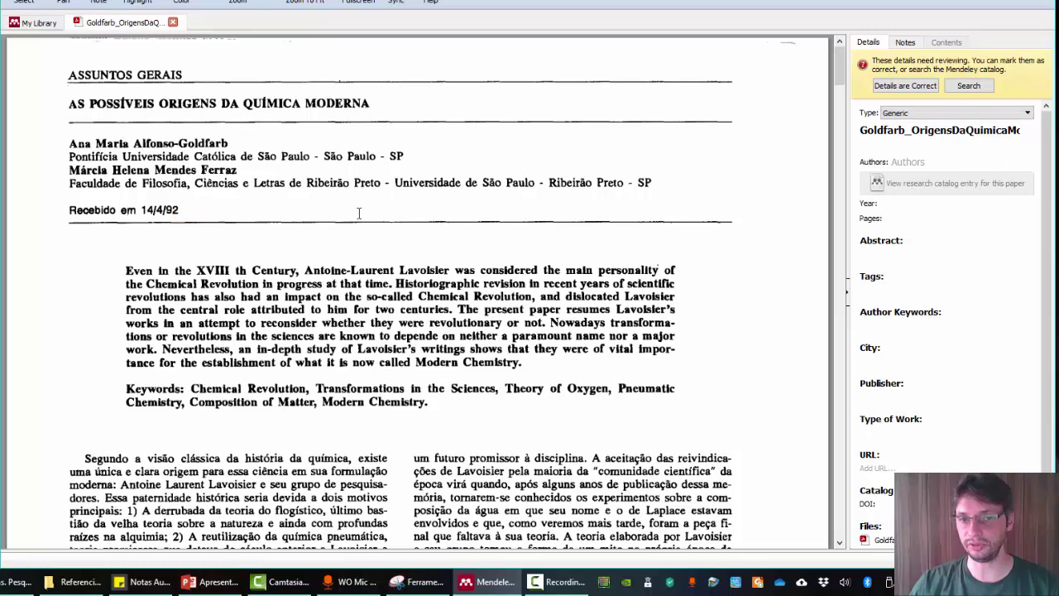
{"action": "scroll", "coordinate": [255, 254], "scroll_direction": "down", "scroll_amount": 3}
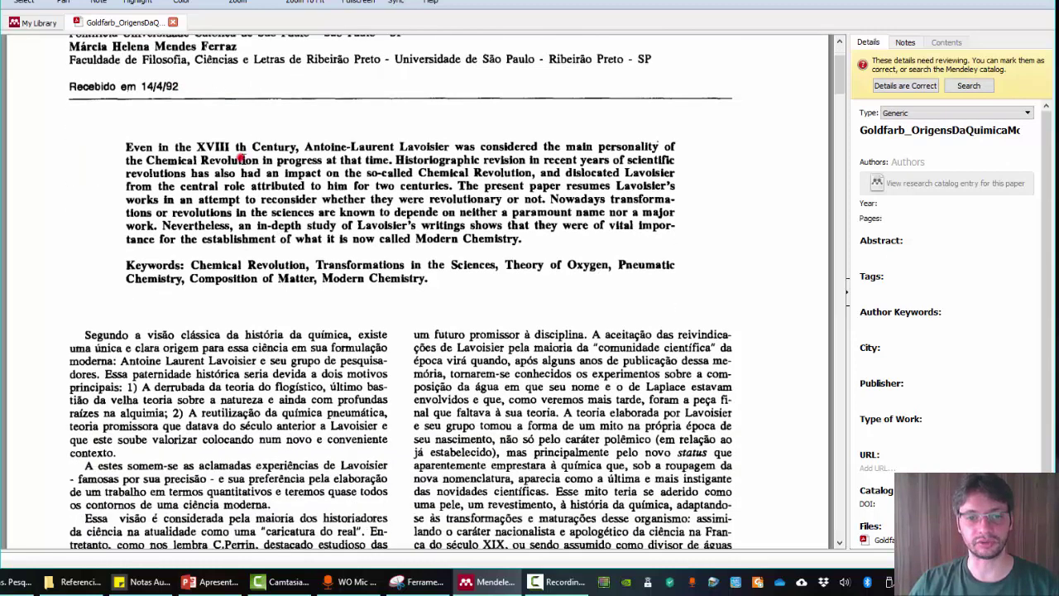
{"action": "left_click", "coordinate": [297, 140]}
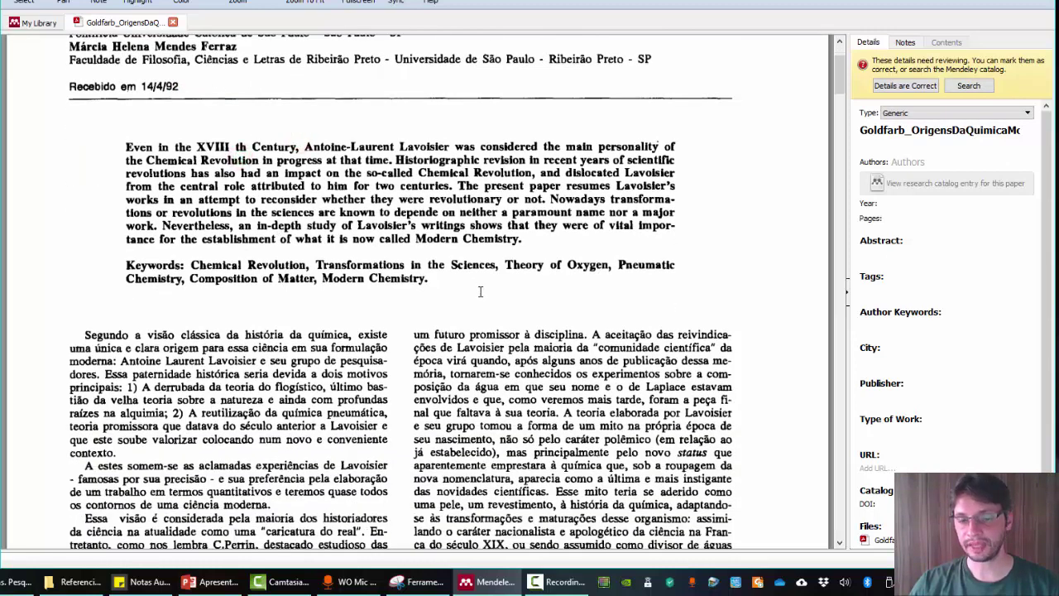
{"action": "scroll", "coordinate": [468, 279], "scroll_direction": "up", "scroll_amount": 3}
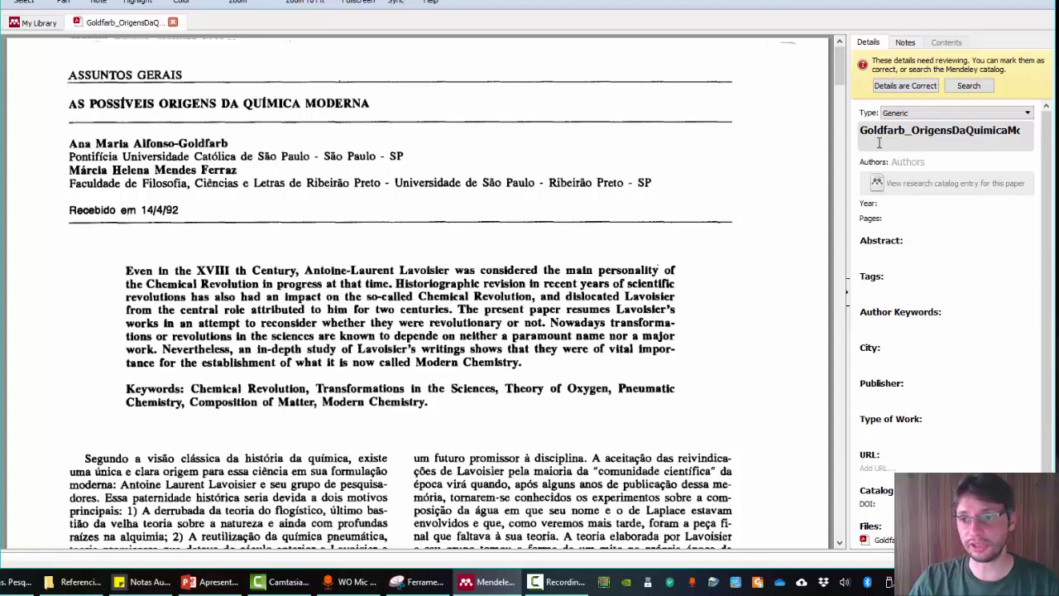
Replace the entry's file-name title with "As possíveis origens da química moderna"
{"action": "left_click", "coordinate": [909, 140]}
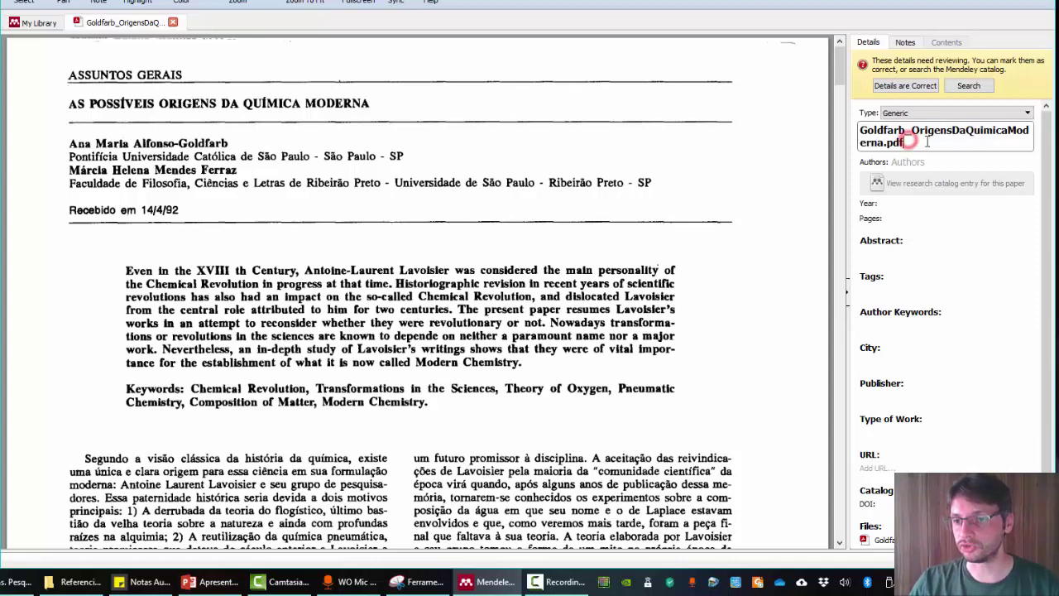
{"action": "key", "text": "ctrl+a"}
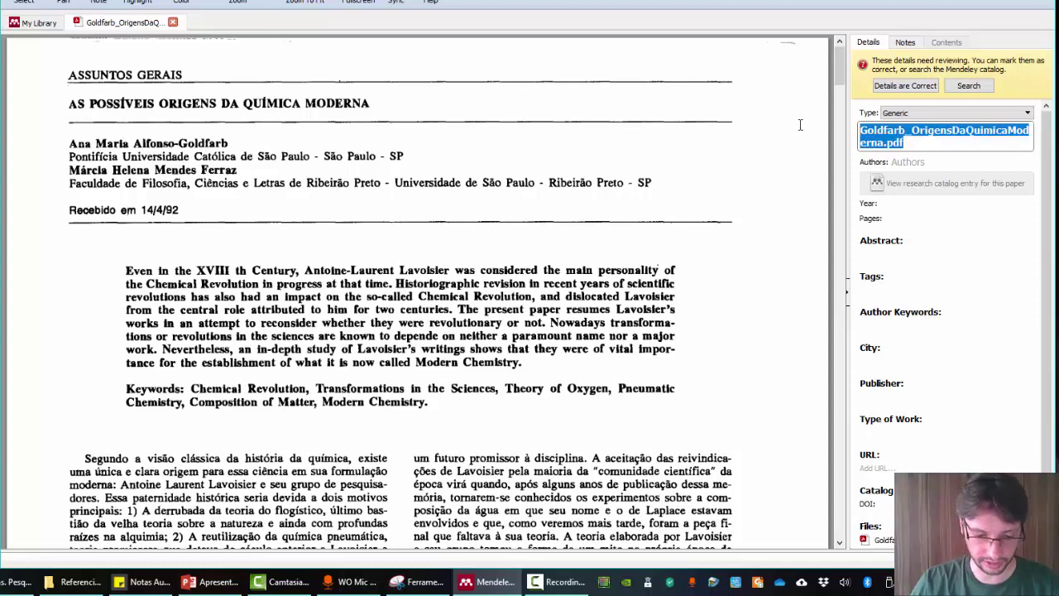
{"action": "type", "text": "A"}
{"action": "type", "text": "s"}
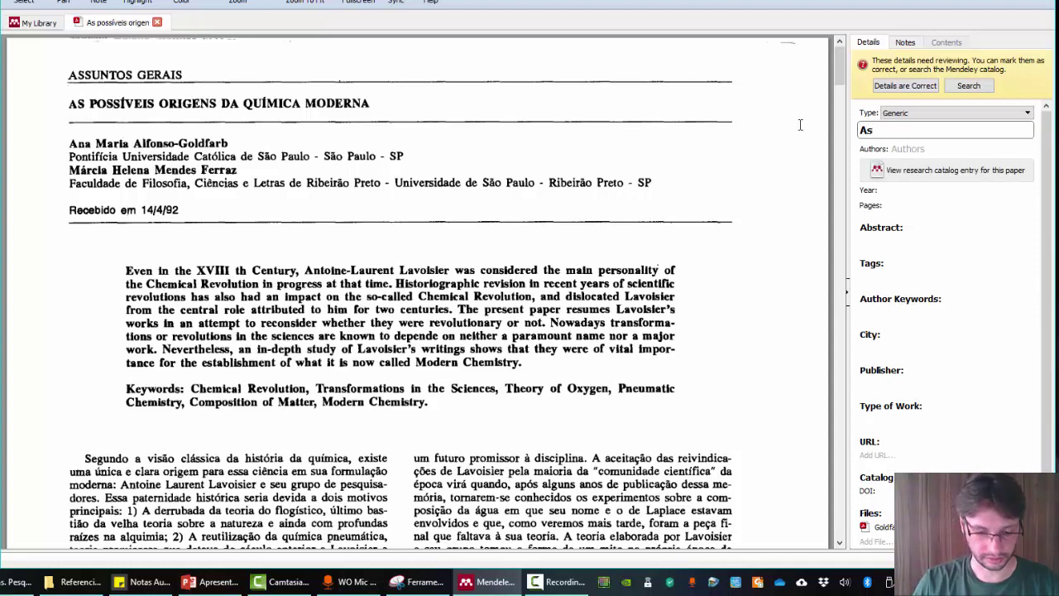
{"action": "type", "text": " possíveis origens da qu"}
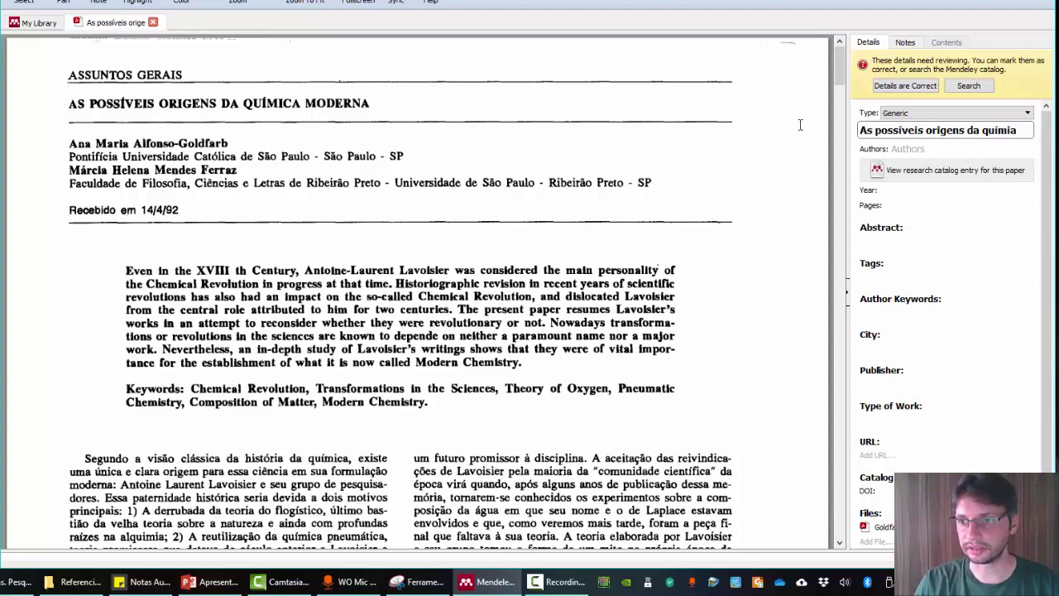
{"action": "type", "text": "ímica moderna"}
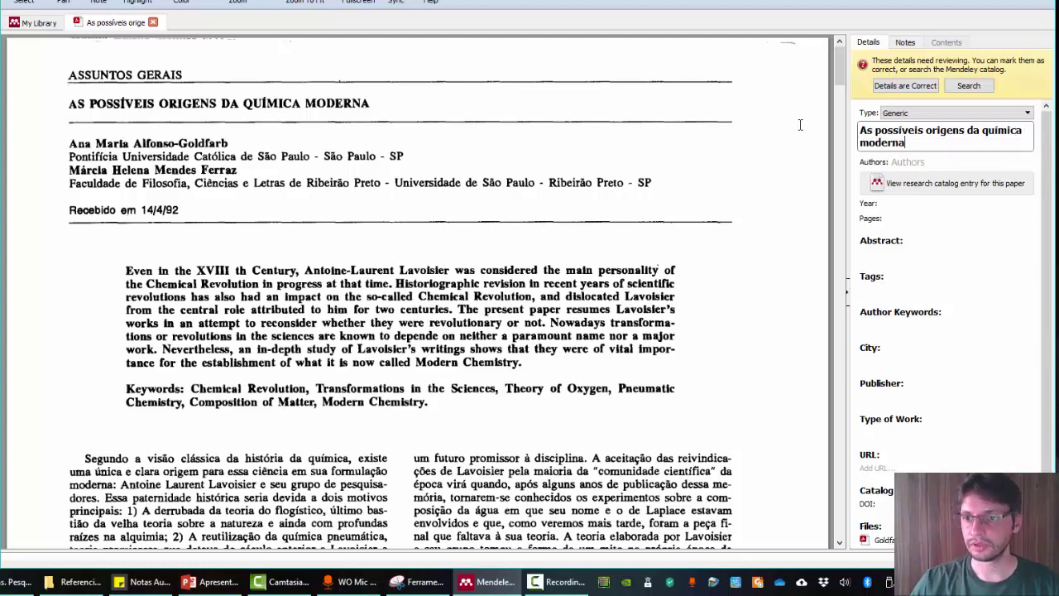
Enter the full name of the first author printed on the article in the entry's authors
{"action": "left_click", "coordinate": [918, 162]}
{"action": "type", "text": "Ana M"}
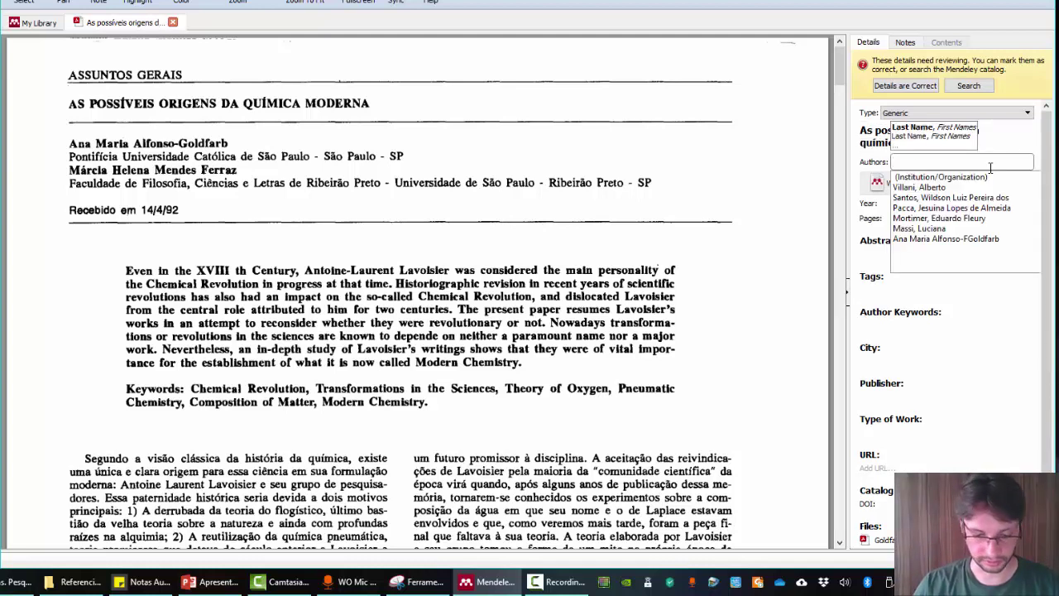
{"action": "type", "text": "aria Alf"}
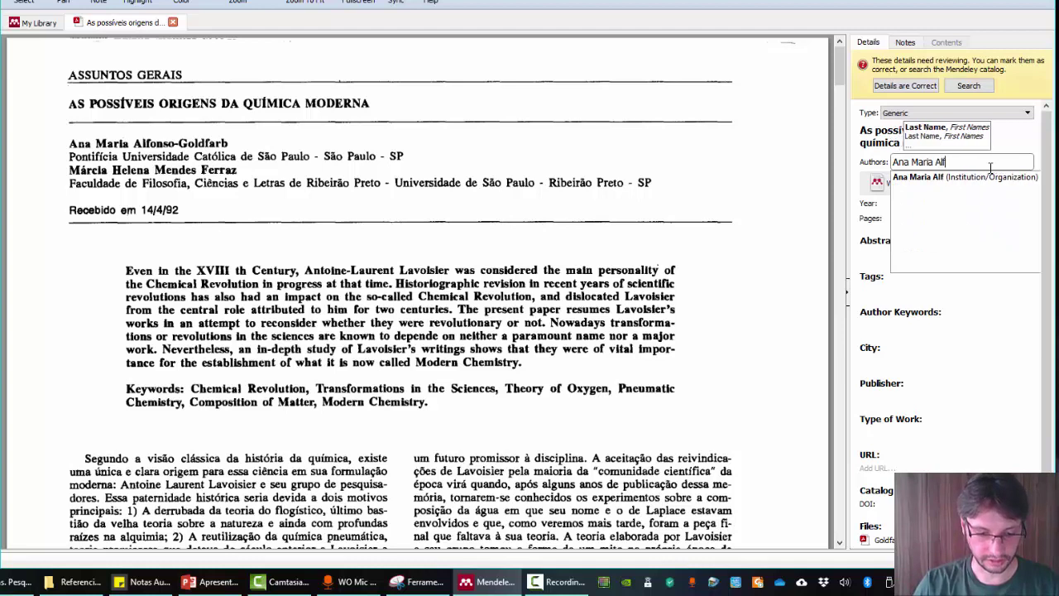
{"action": "type", "text": "onso-Gold"}
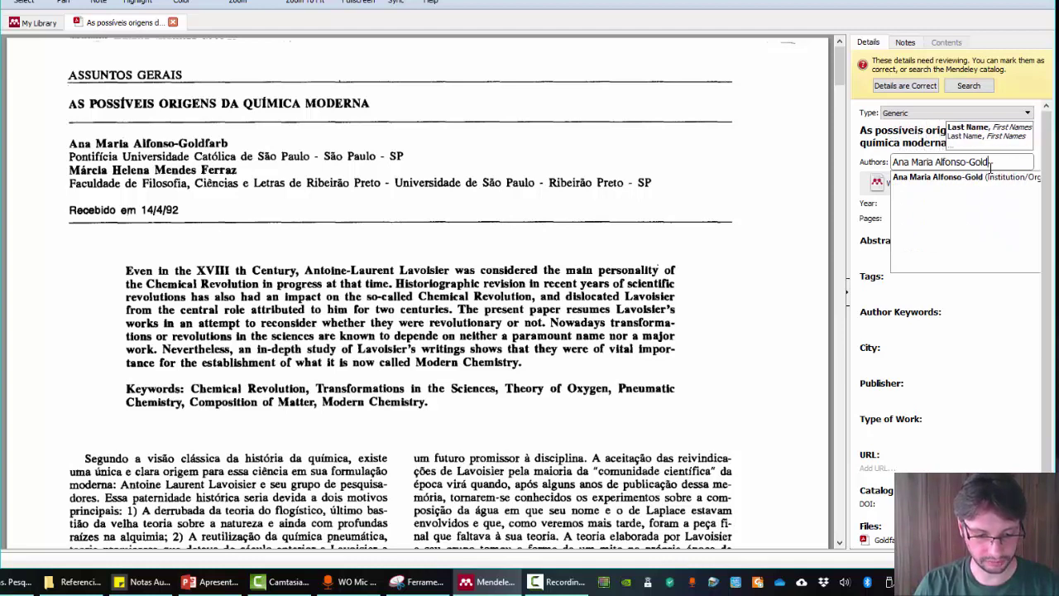
{"action": "type", "text": "farb"}
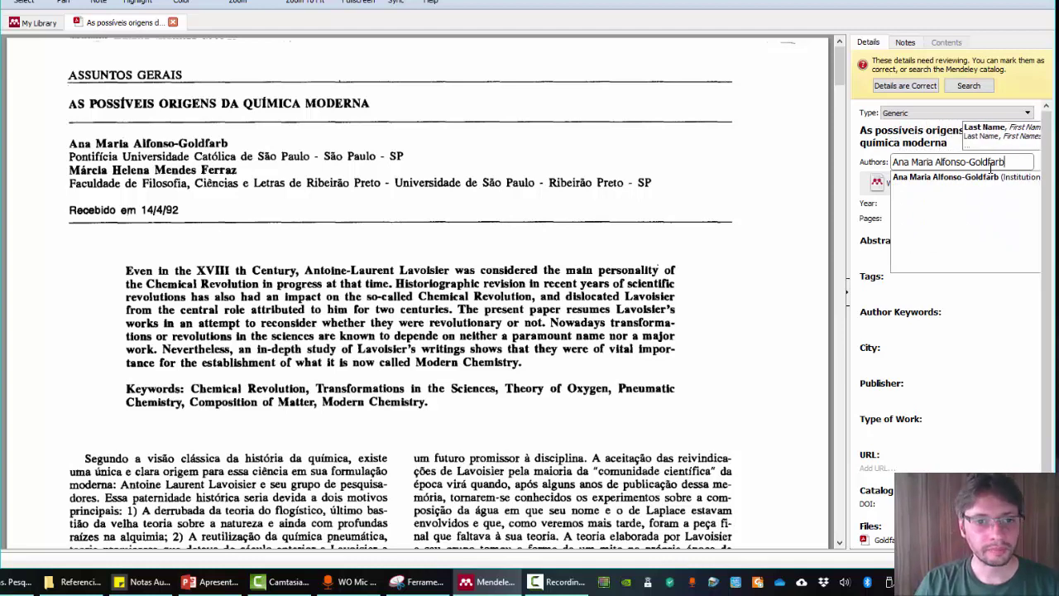
{"action": "key", "text": "Return"}
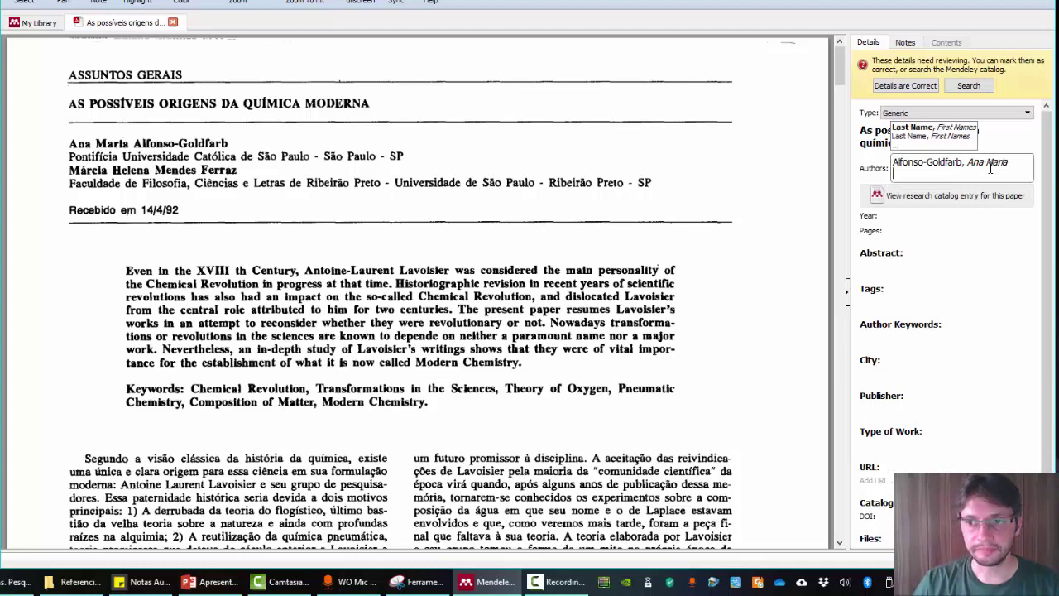
Add the full name of the second author printed on the article to the entry's authors
{"action": "type", "text": "Márc"}
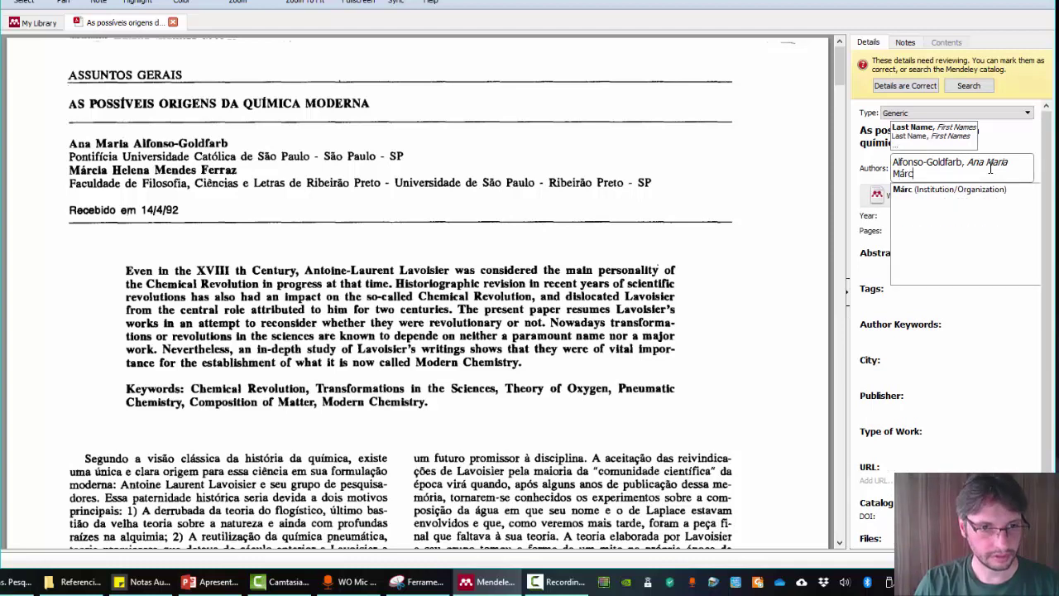
{"action": "type", "text": "ia Helena Mend"}
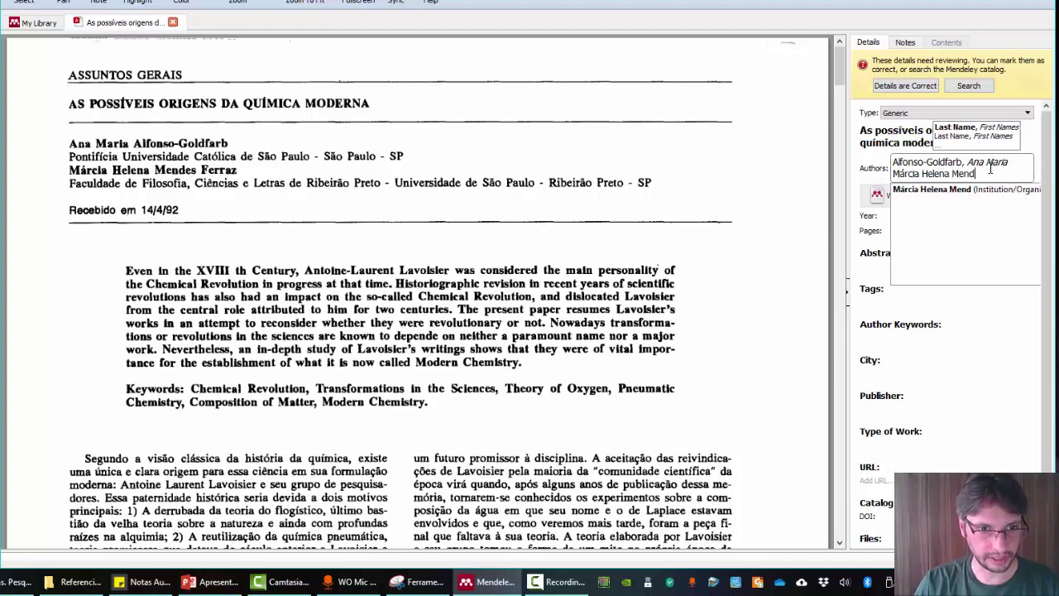
{"action": "type", "text": "es Ferras"}
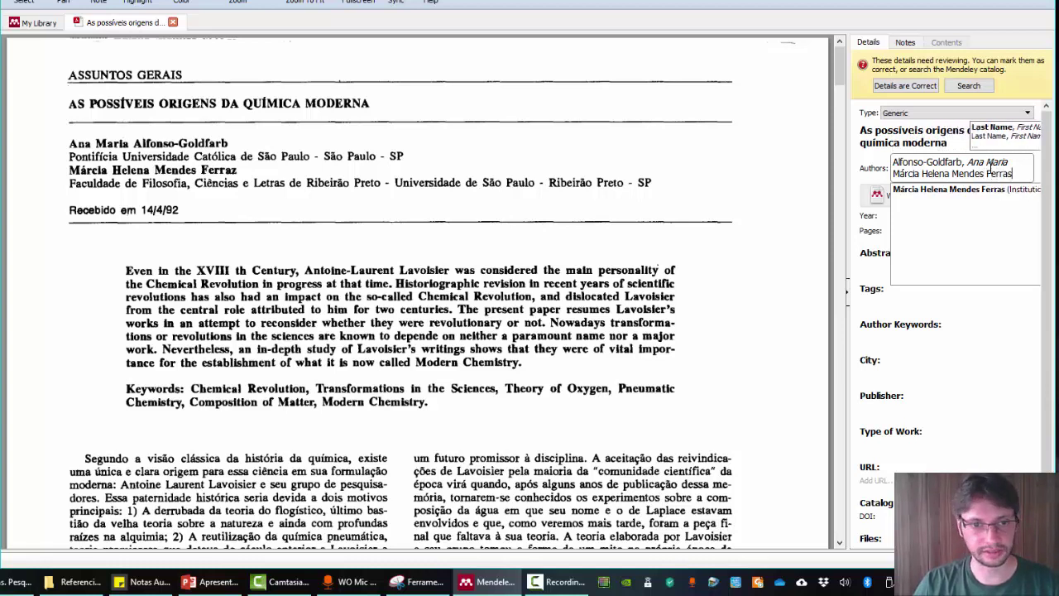
{"action": "key", "text": "BackSpace"}
{"action": "type", "text": "z"}
{"action": "key", "text": "Return"}
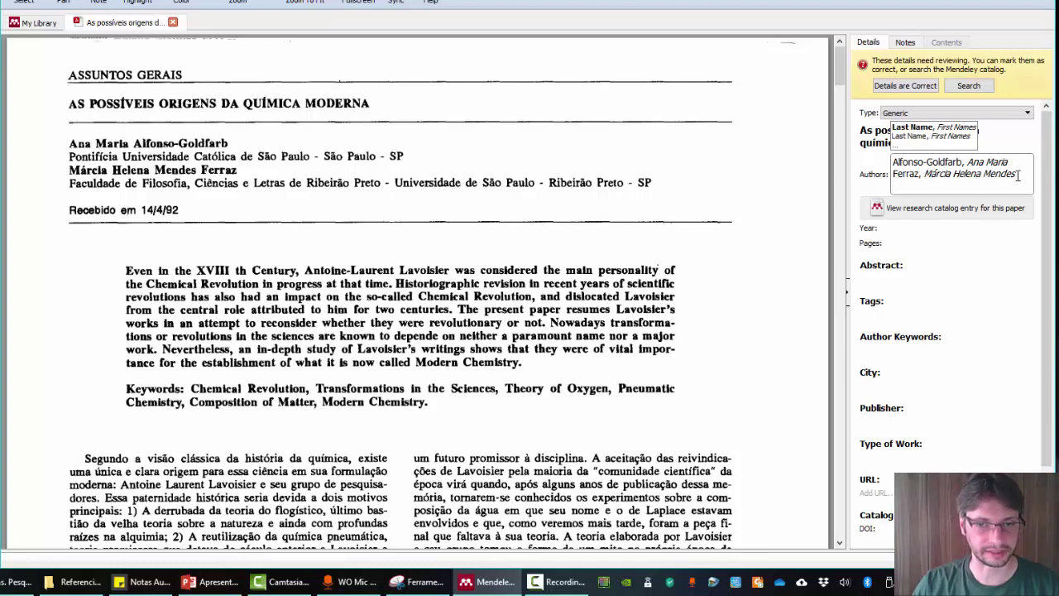
Find the publication year in the article's first-page footer and set the entry's year to 1993
{"action": "left_click", "coordinate": [896, 229]}
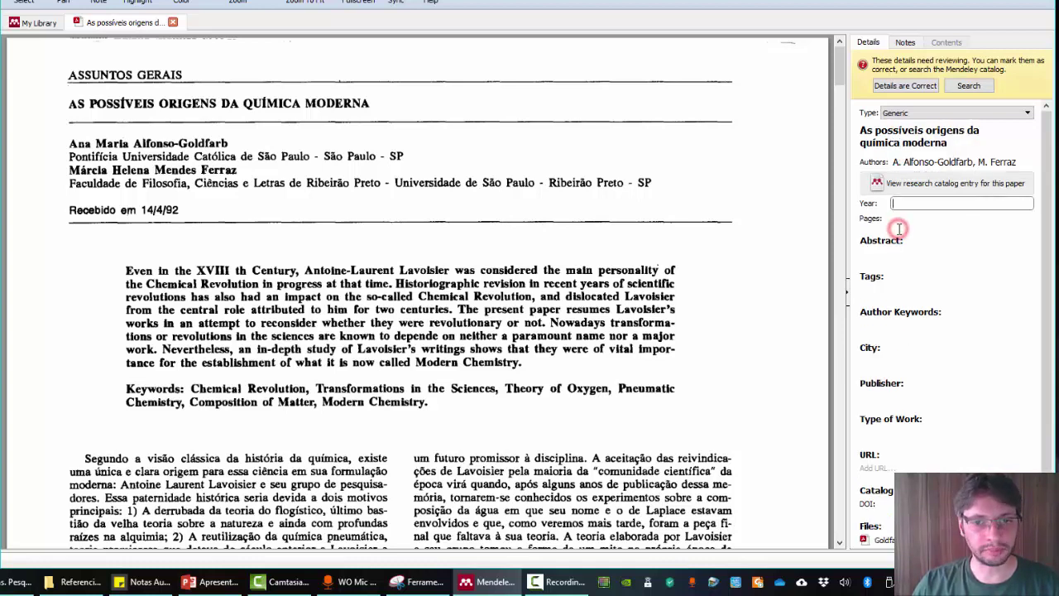
{"action": "scroll", "coordinate": [691, 311], "scroll_direction": "down", "scroll_amount": 5}
{"action": "scroll", "coordinate": [692, 311], "scroll_direction": "down", "scroll_amount": 12}
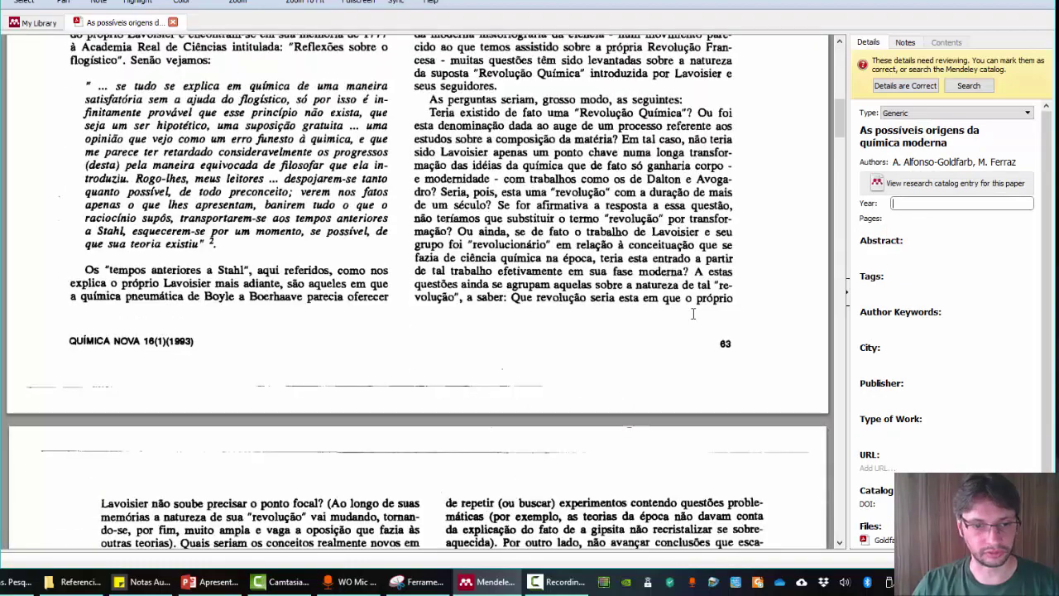
{"action": "type", "text": "1993"}
Set the entry's pages to 63-68, using the page numbers printed on the article's first and last pages
{"action": "left_click", "coordinate": [925, 217]}
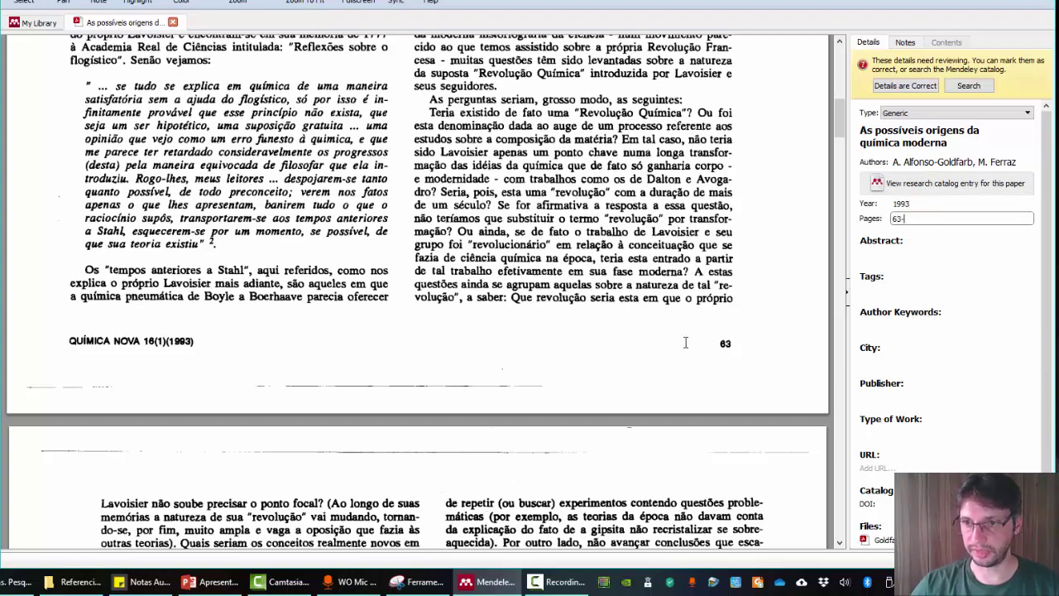
{"action": "scroll", "coordinate": [637, 330], "scroll_direction": "down", "scroll_amount": 6}
{"action": "left_click_drag", "start_coordinate": [838, 142], "coordinate": [834, 556]}
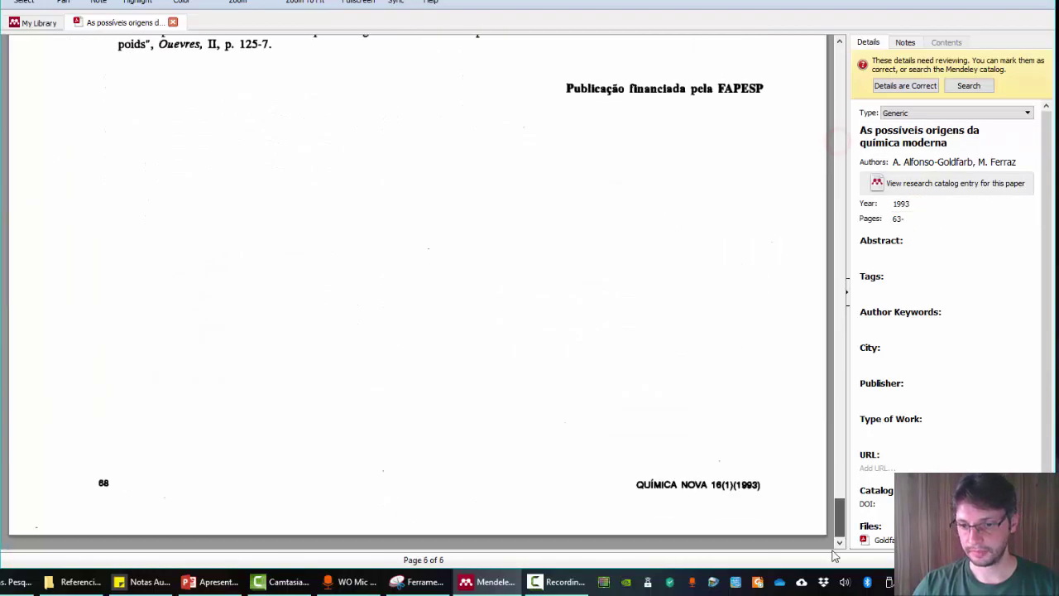
{"action": "left_click", "coordinate": [928, 218]}
{"action": "type", "text": "68"}
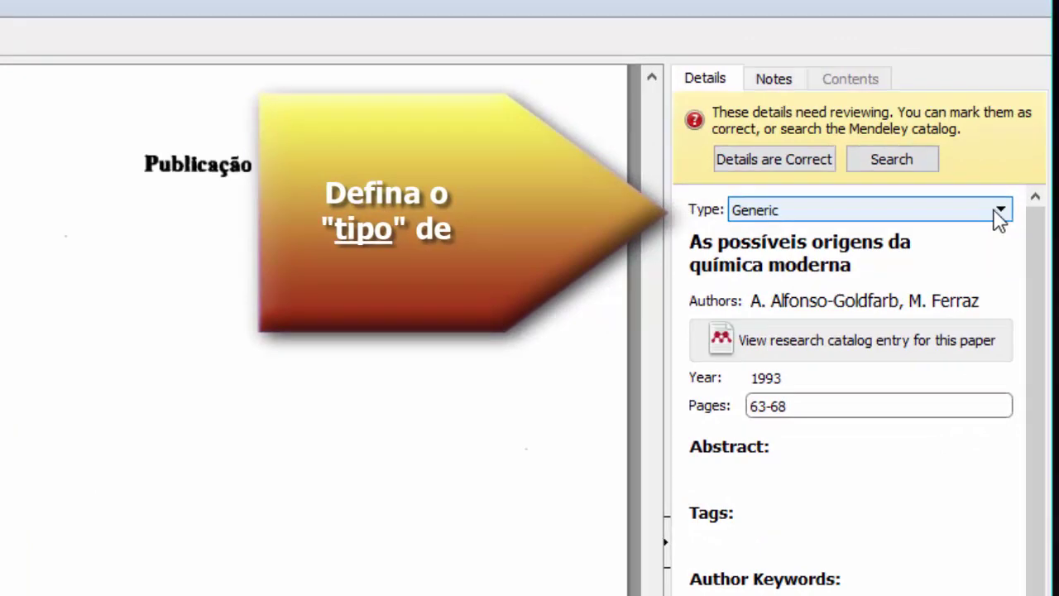
Change the entry's document type from Generic to Journal Article
{"action": "left_click", "coordinate": [993, 211]}
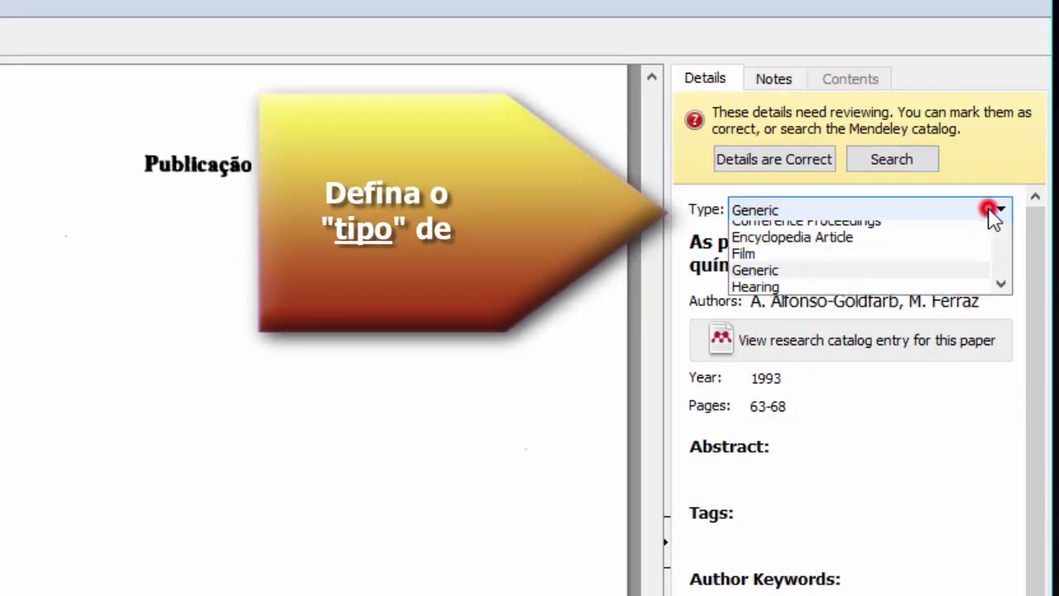
{"action": "left_click", "coordinate": [1003, 263]}
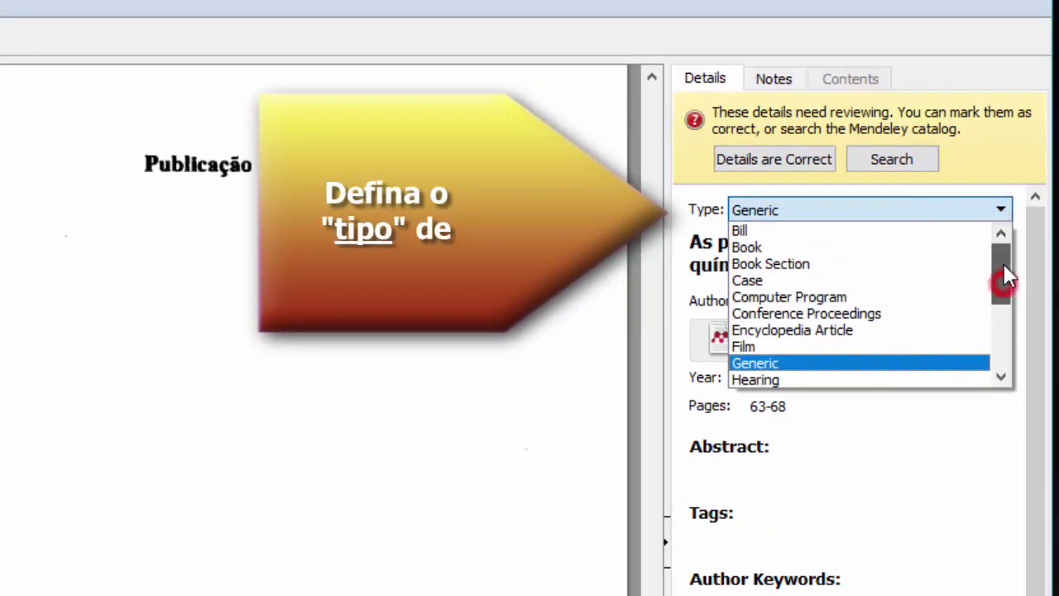
{"action": "left_click", "coordinate": [1004, 265]}
{"action": "left_click", "coordinate": [1001, 379]}
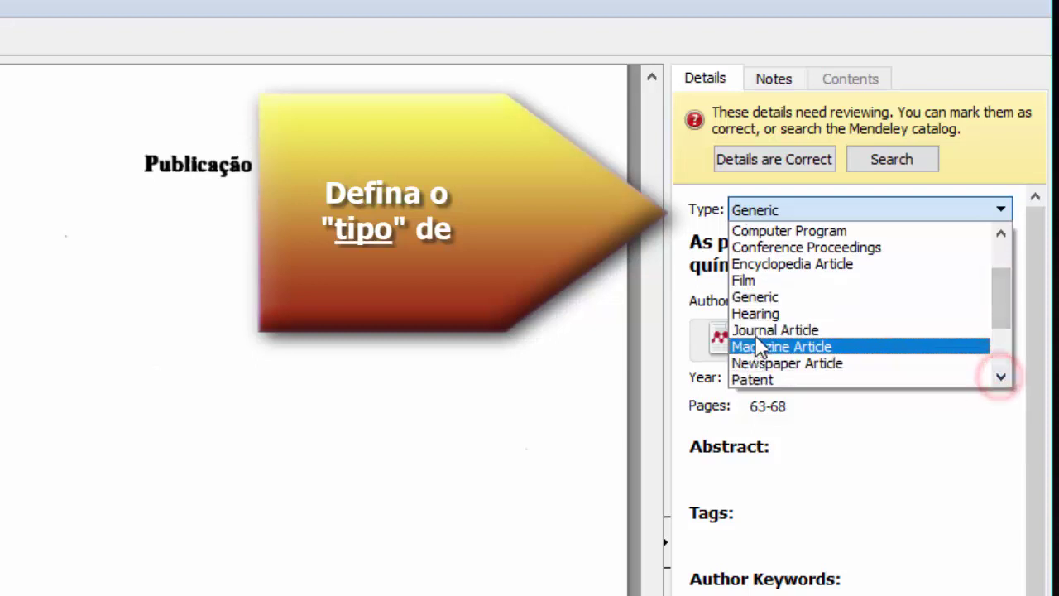
{"action": "left_click", "coordinate": [801, 331]}
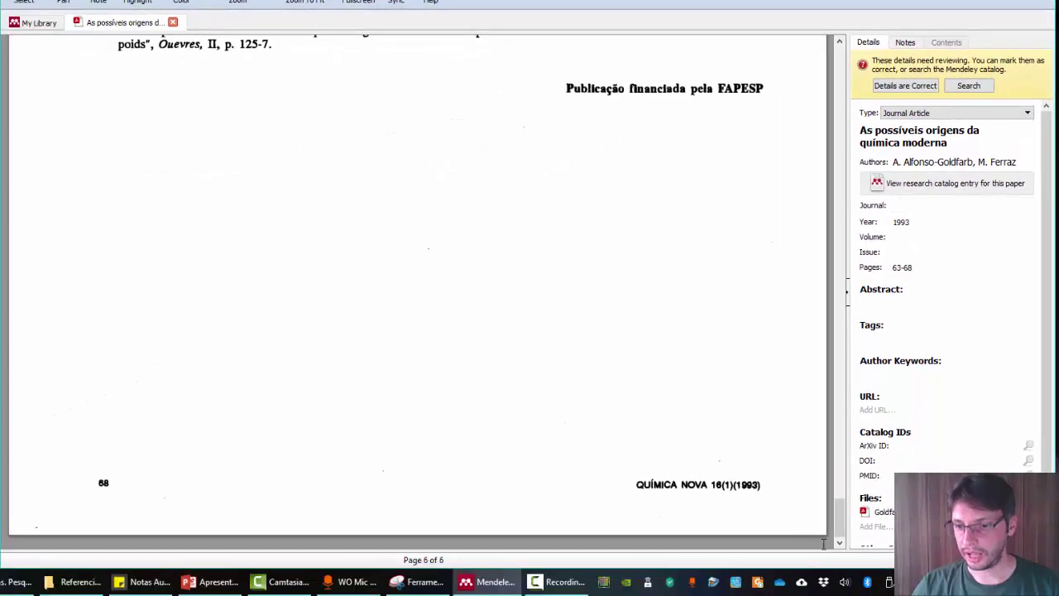
Return to the article's first page and set the entry's journal to Química Nova
{"action": "left_click_drag", "start_coordinate": [819, 563], "coordinate": [827, 48]}
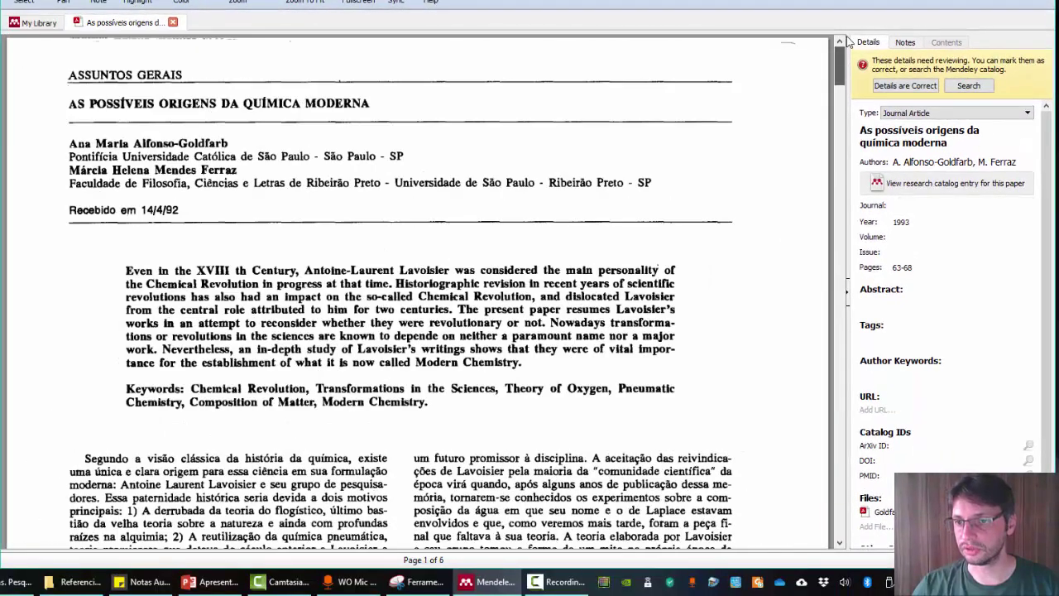
{"action": "left_click", "coordinate": [921, 206]}
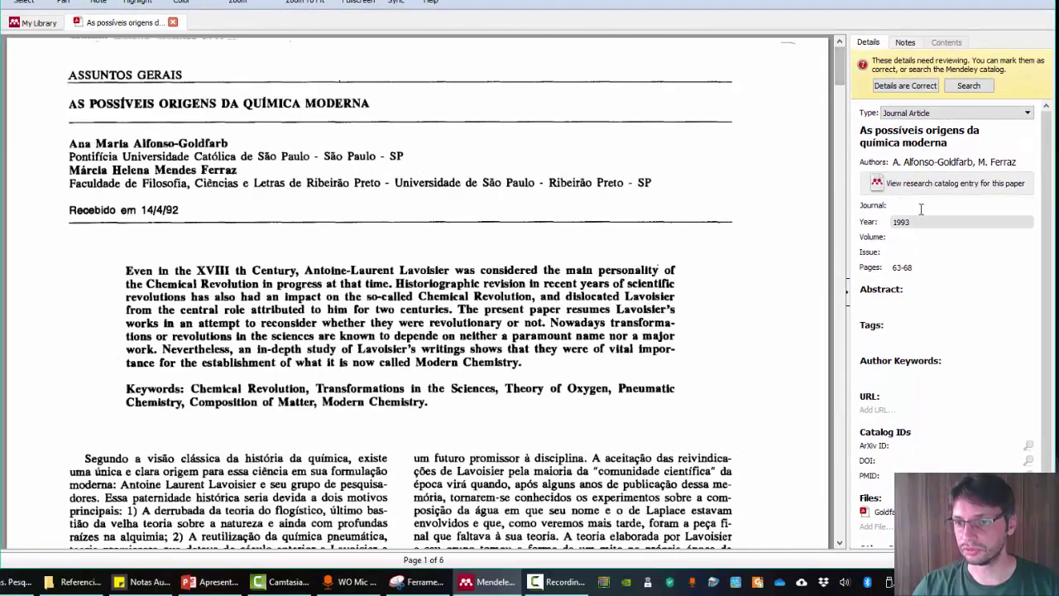
{"action": "type", "text": "Química"}
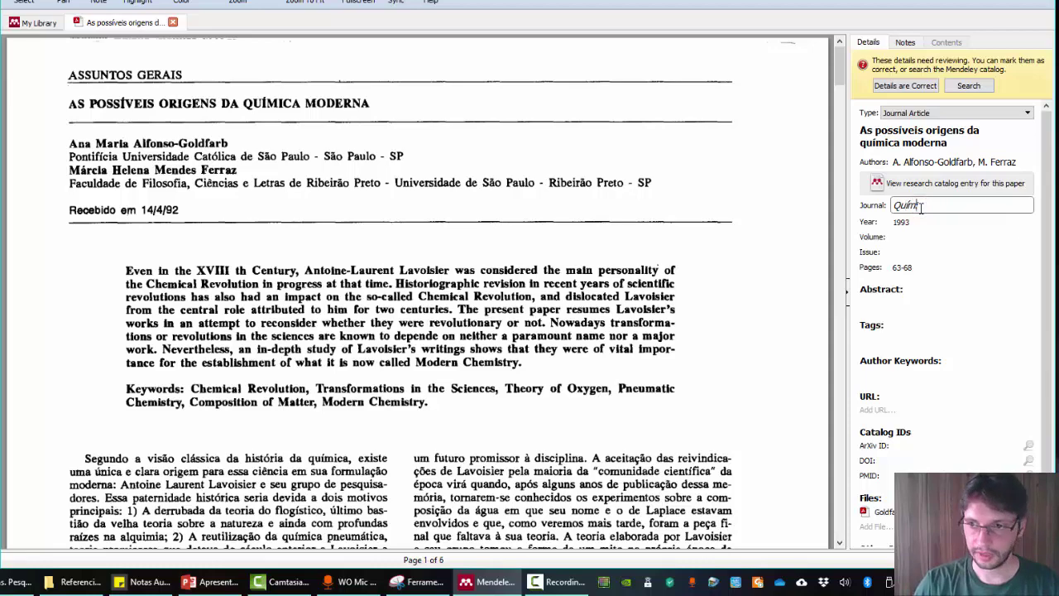
{"action": "type", "text": " N"}
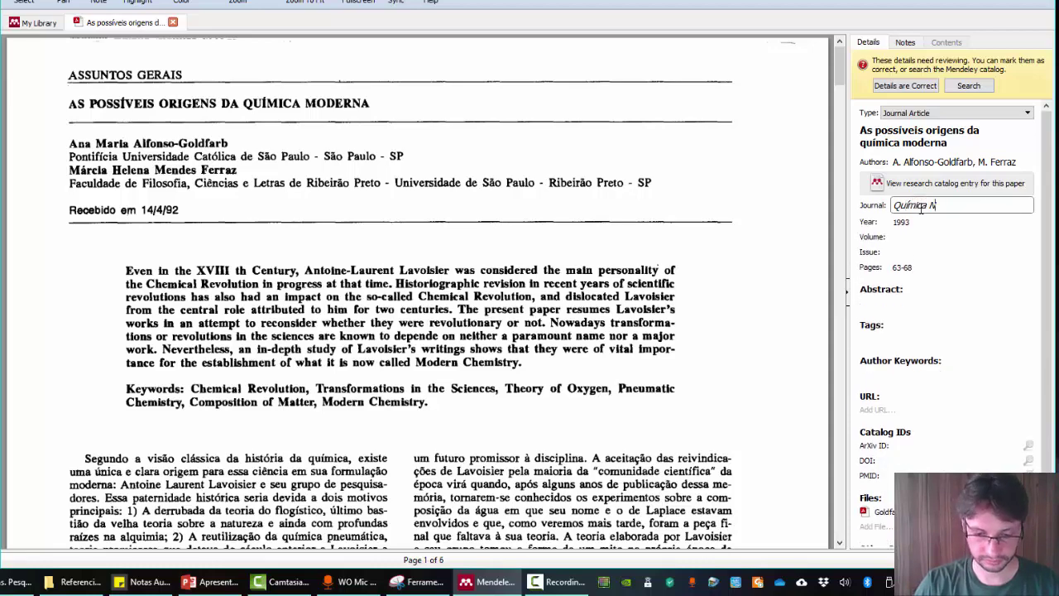
{"action": "type", "text": "ova"}
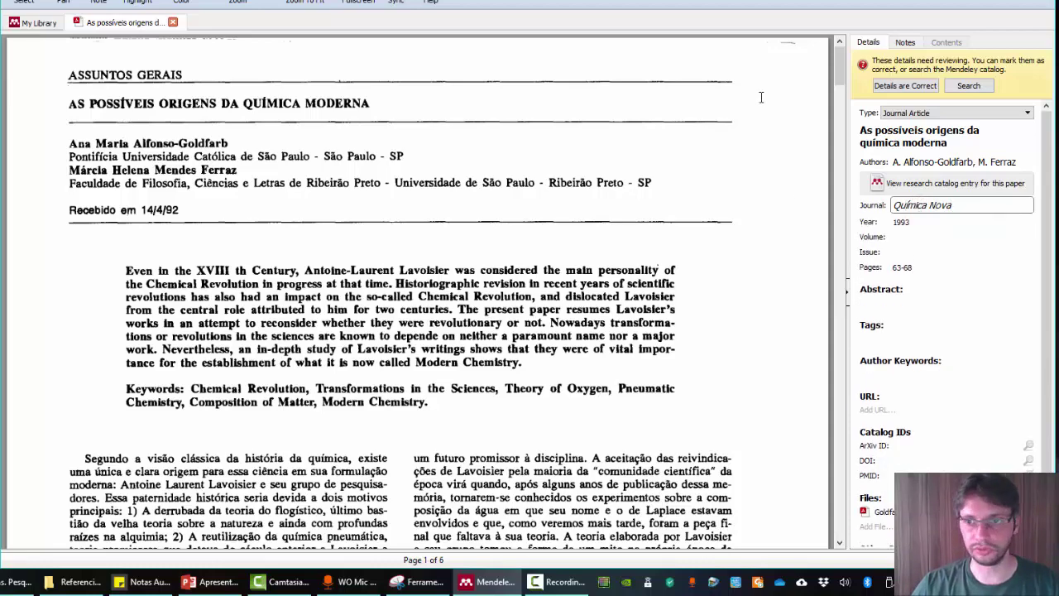
Find the volume and issue in the first-page footer and set the entry's volume to 16 and issue to 1
{"action": "left_click_drag", "start_coordinate": [839, 74], "coordinate": [840, 131]}
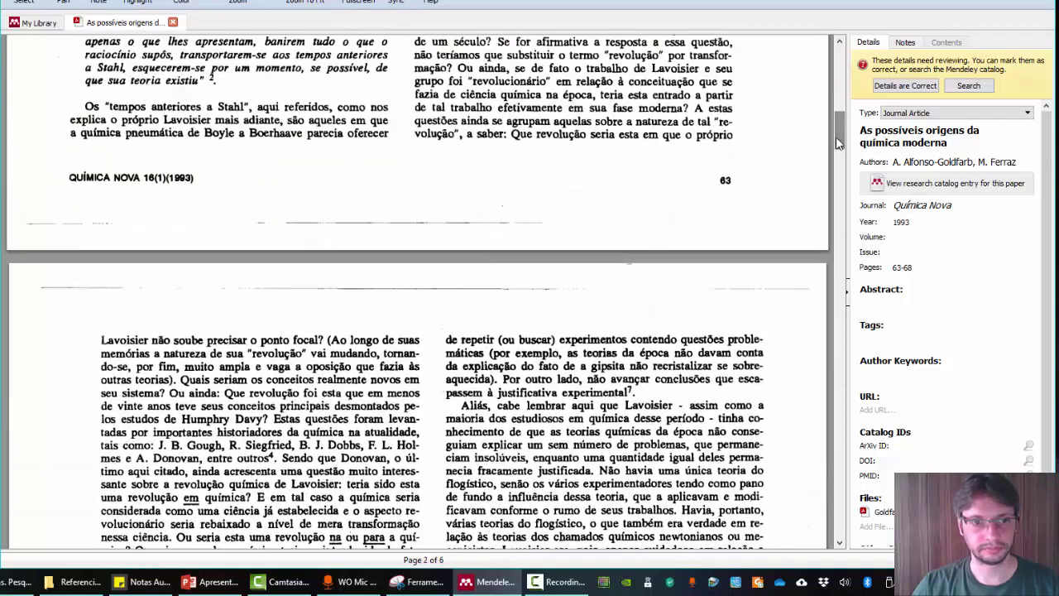
{"action": "left_click", "coordinate": [923, 236]}
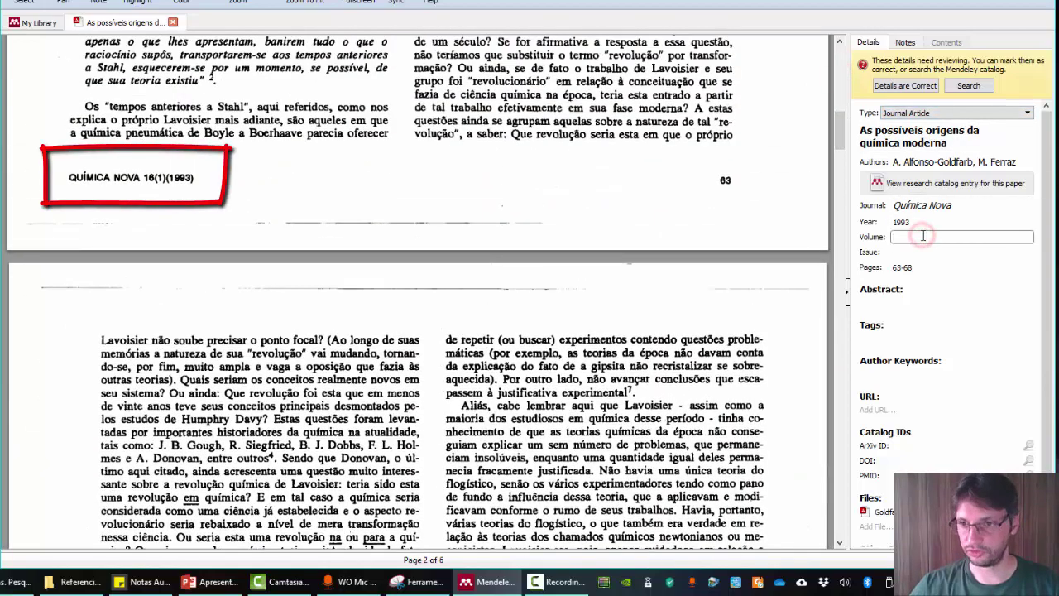
{"action": "type", "text": "16"}
{"action": "key", "text": "Tab"}
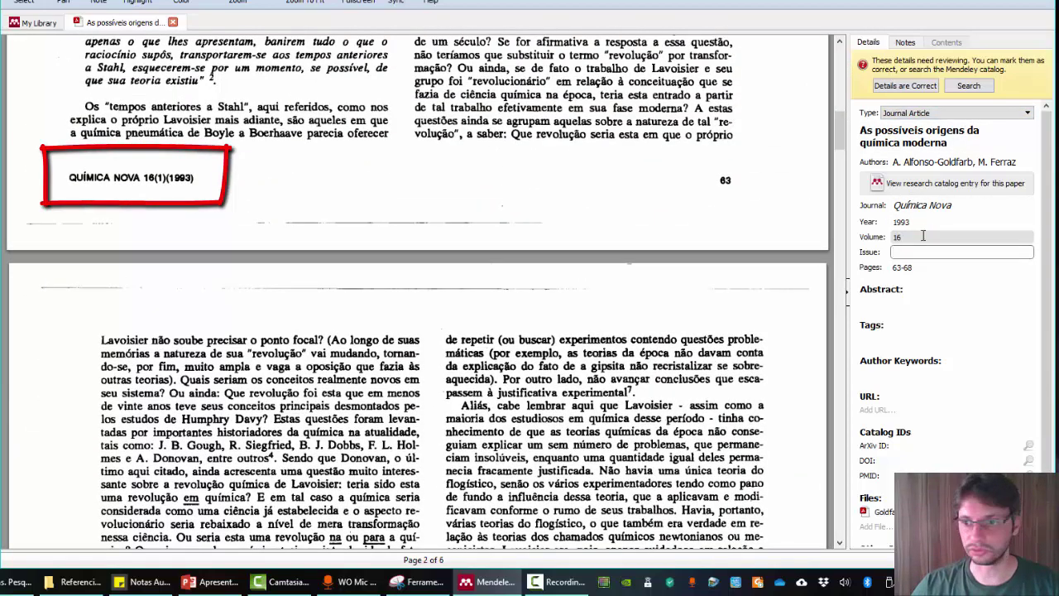
{"action": "type", "text": "1"}
{"action": "key", "text": "Tab"}
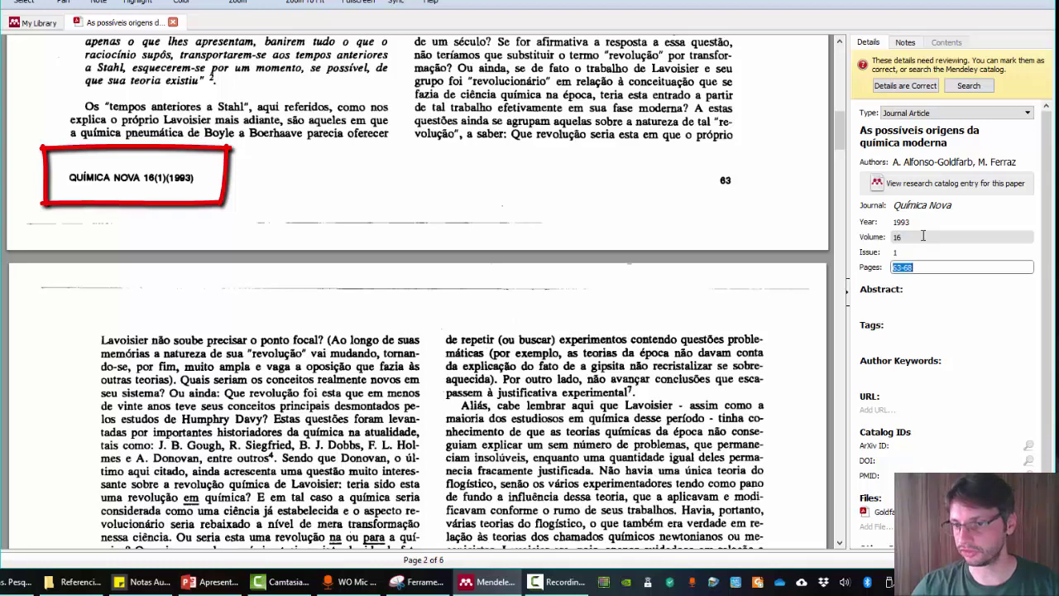
Review the remaining fields of the article's entry and mark its details as correct
{"action": "left_click", "coordinate": [1049, 264]}
{"action": "left_click_drag", "start_coordinate": [1049, 263], "coordinate": [1052, 316]}
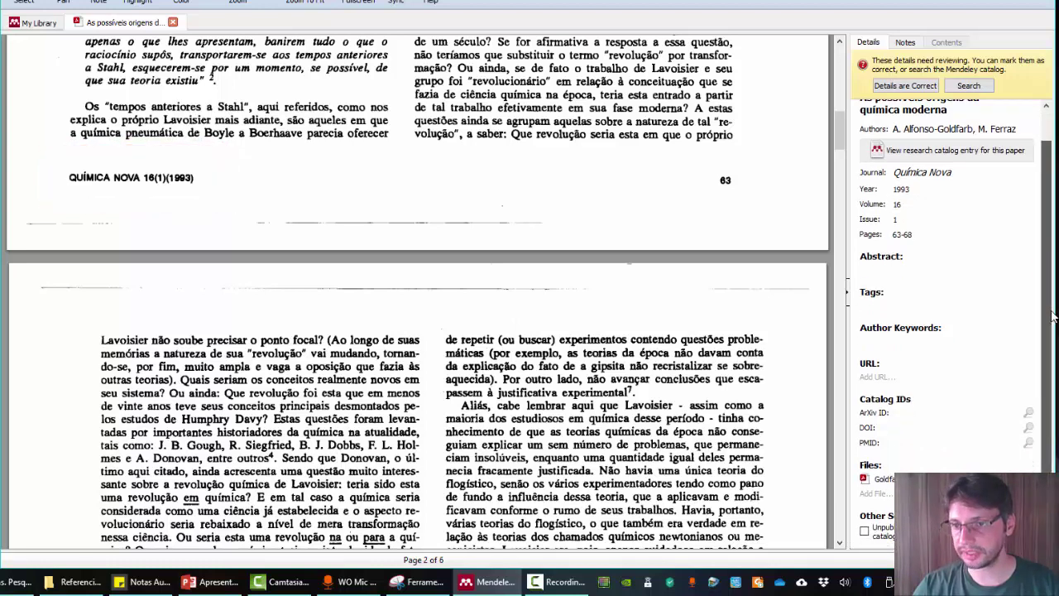
{"action": "scroll", "coordinate": [1052, 316], "scroll_direction": "up", "scroll_amount": 1}
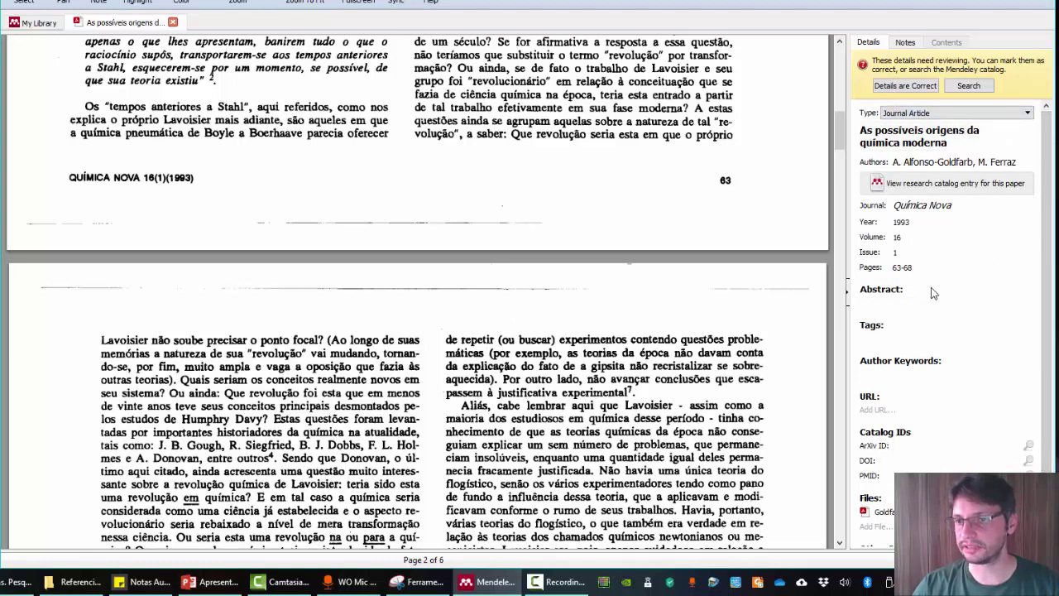
{"action": "left_click", "coordinate": [904, 86]}
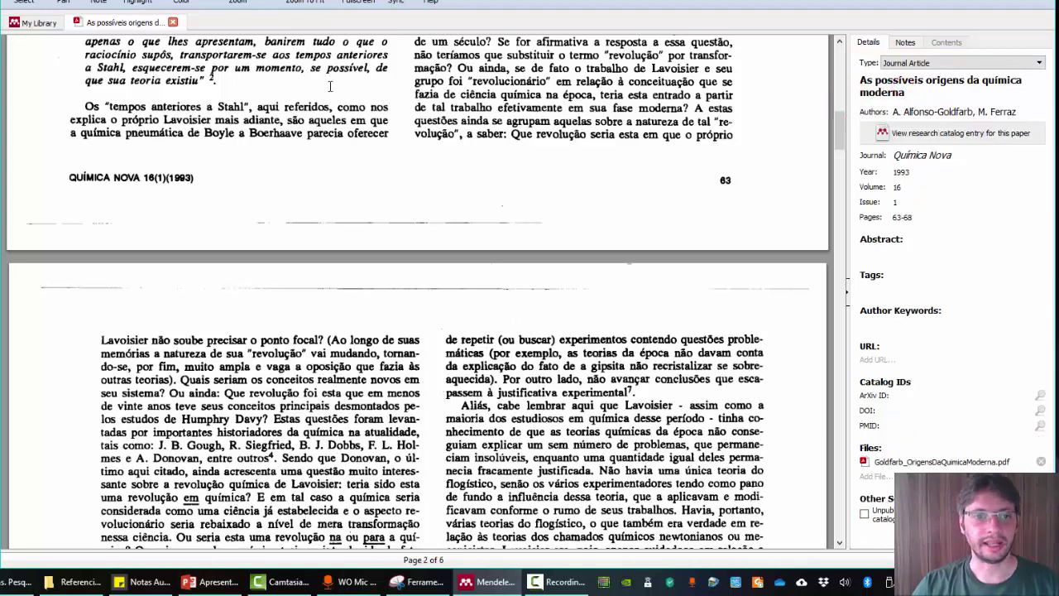
Close the article's PDF and select its completed entry among all documents in the library
{"action": "left_click", "coordinate": [172, 23]}
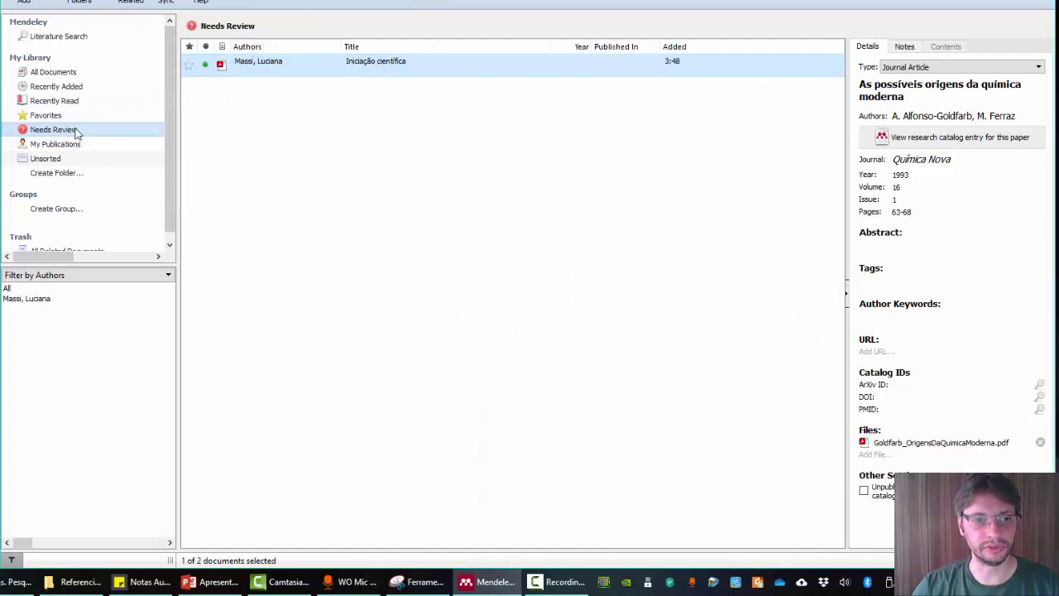
{"action": "left_click", "coordinate": [72, 73]}
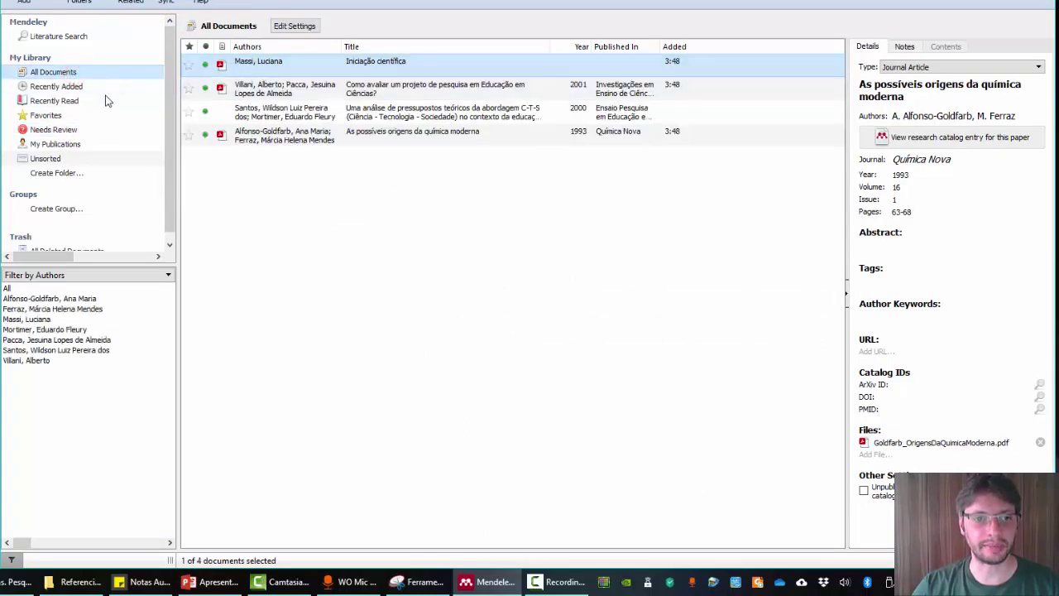
{"action": "left_click", "coordinate": [269, 136]}
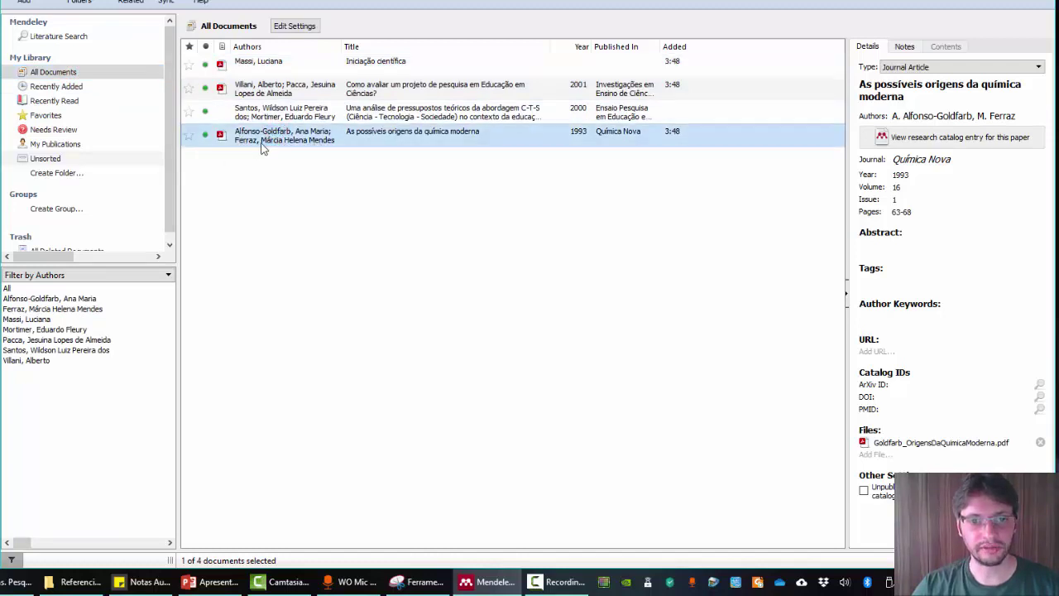
Open the PDF of the book "Iniciação científica" from the documents that need review
{"action": "left_click", "coordinate": [55, 130]}
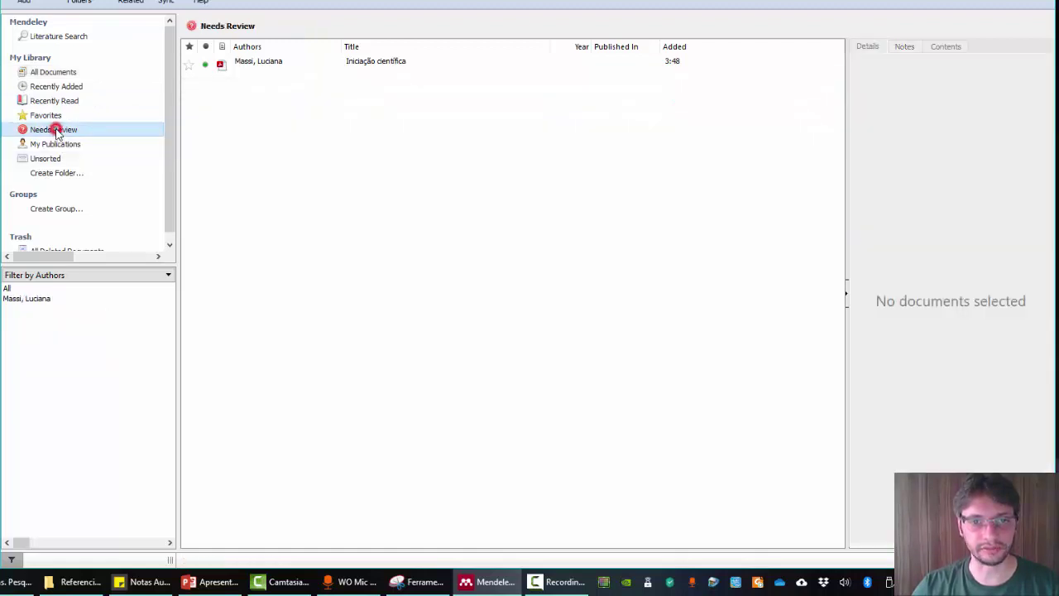
{"action": "left_click", "coordinate": [338, 61]}
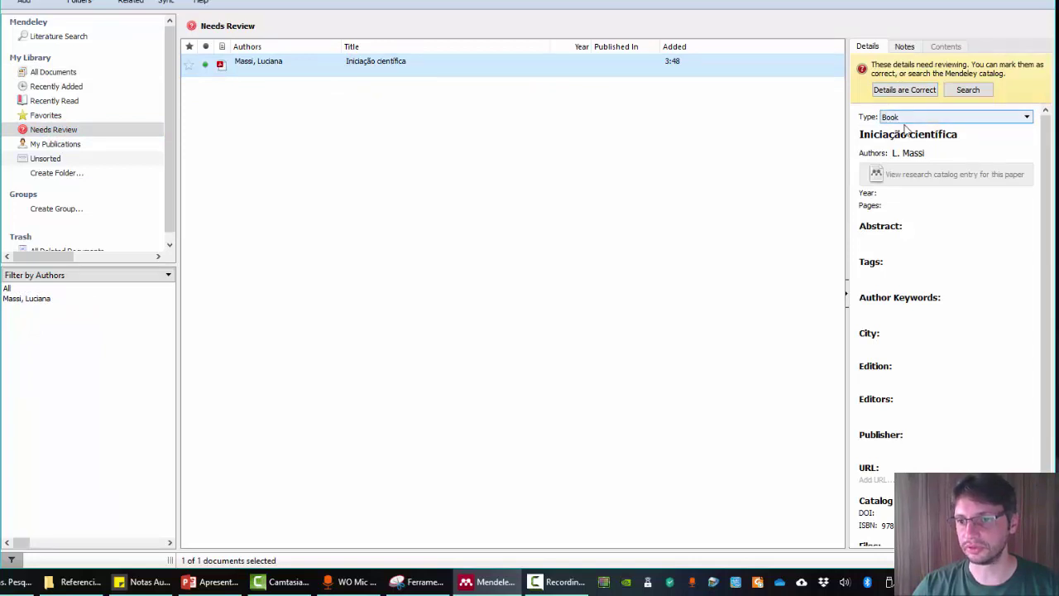
{"action": "left_click", "coordinate": [221, 65]}
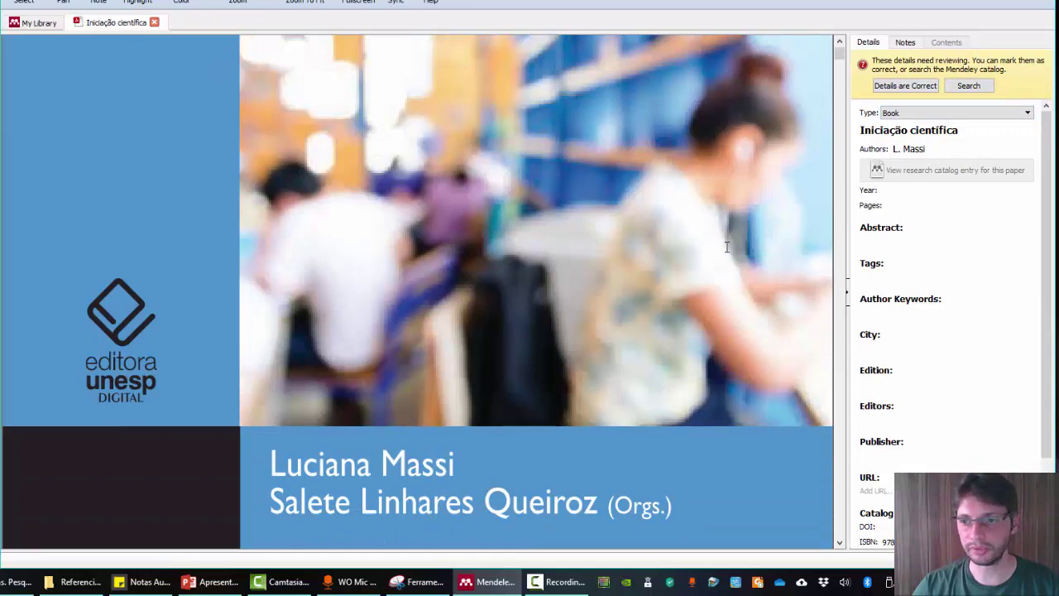
Complete the first author's given name and add the second organizer's full name from the book cover to the authors
{"action": "scroll", "coordinate": [572, 292], "scroll_direction": "down", "scroll_amount": 1}
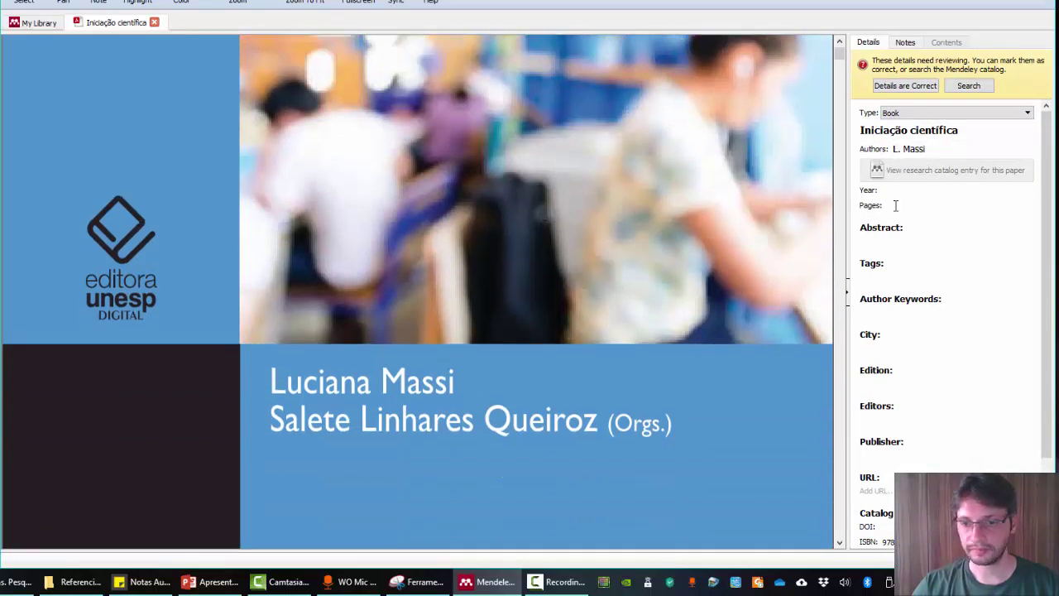
{"action": "left_click", "coordinate": [926, 149]}
{"action": "type", "text": "uciana"}
{"action": "key", "text": "Return"}
{"action": "type", "text": "Salete Linhares Queirz"}
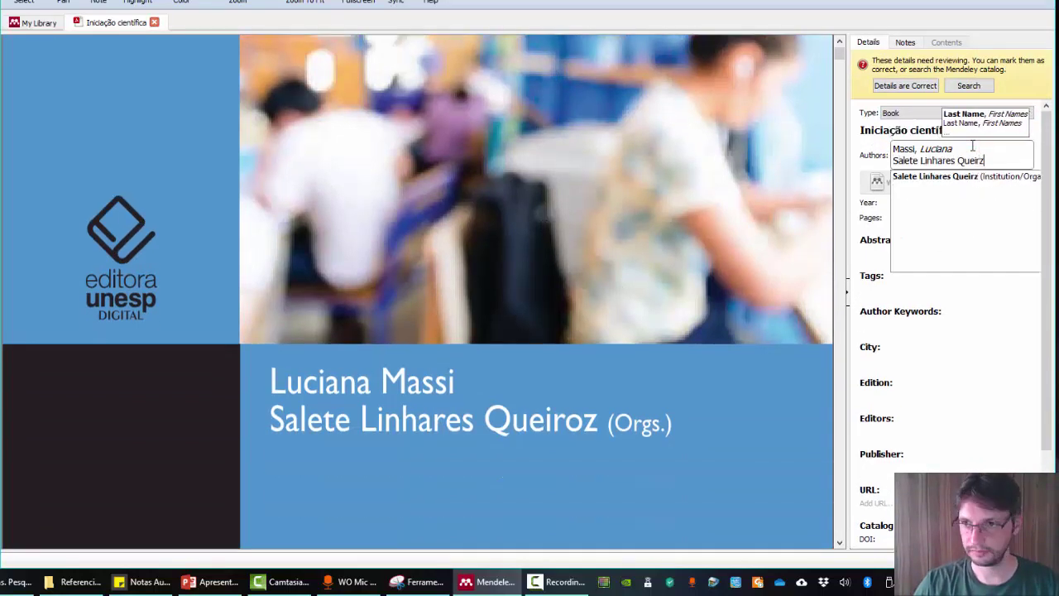
{"action": "key", "text": "BackSpace"}
{"action": "type", "text": "oz"}
{"action": "key", "text": "Return"}
Extend the book's title with the cover's subtitle ": Aspectos históricos, organizacionais e formativos da atividade no ensino superior brasileiro"
{"action": "left_click", "coordinate": [638, 295]}
{"action": "scroll", "coordinate": [643, 301], "scroll_direction": "down", "scroll_amount": 3}
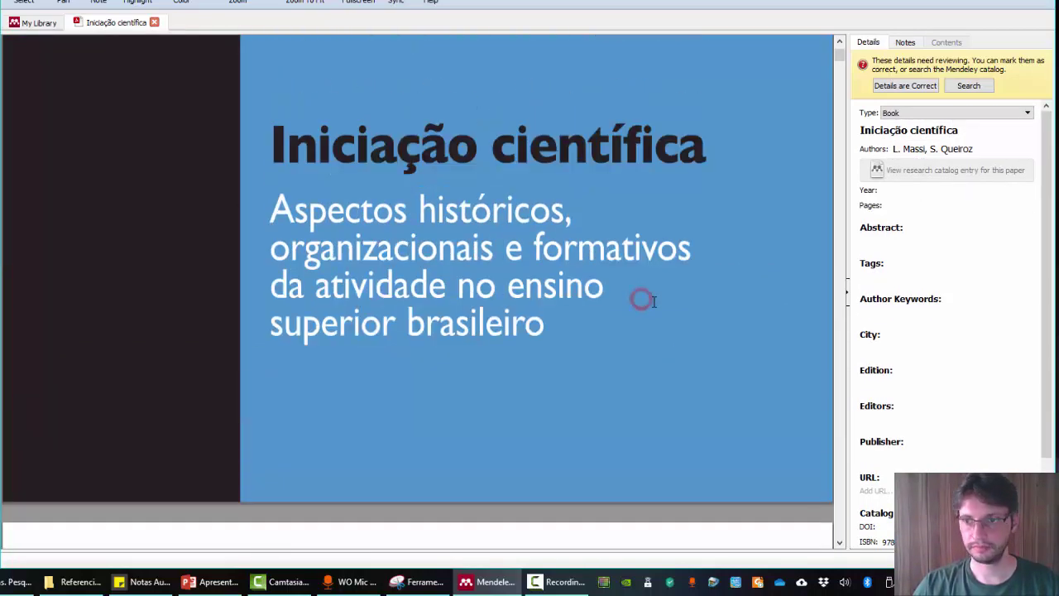
{"action": "left_click", "coordinate": [898, 142]}
{"action": "left_click", "coordinate": [976, 130]}
{"action": "type", "text": ": Aspectos históri"}
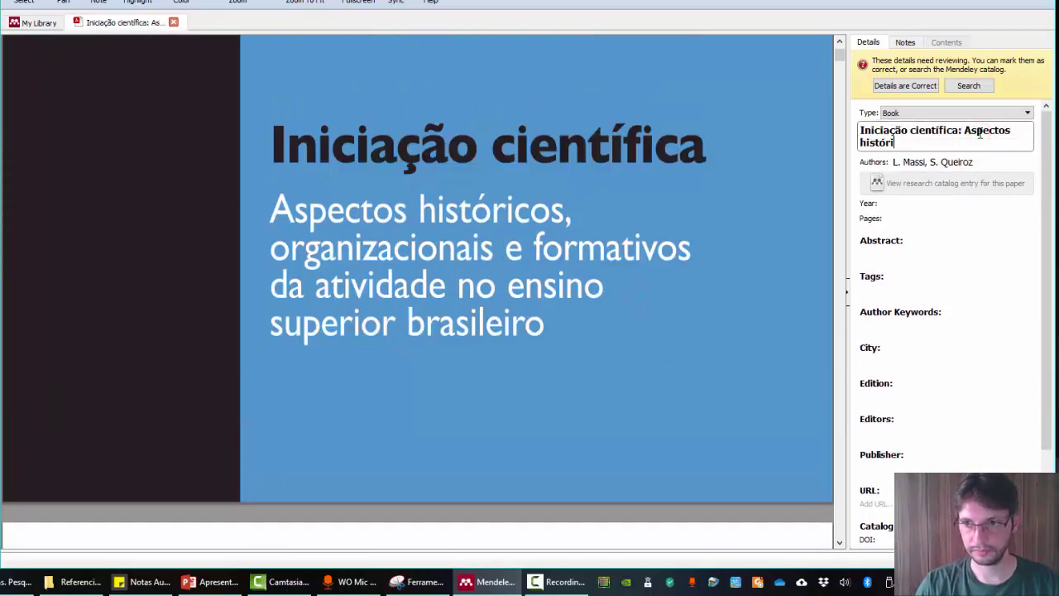
{"action": "type", "text": "cos, organizacionais e formativos da ativ"}
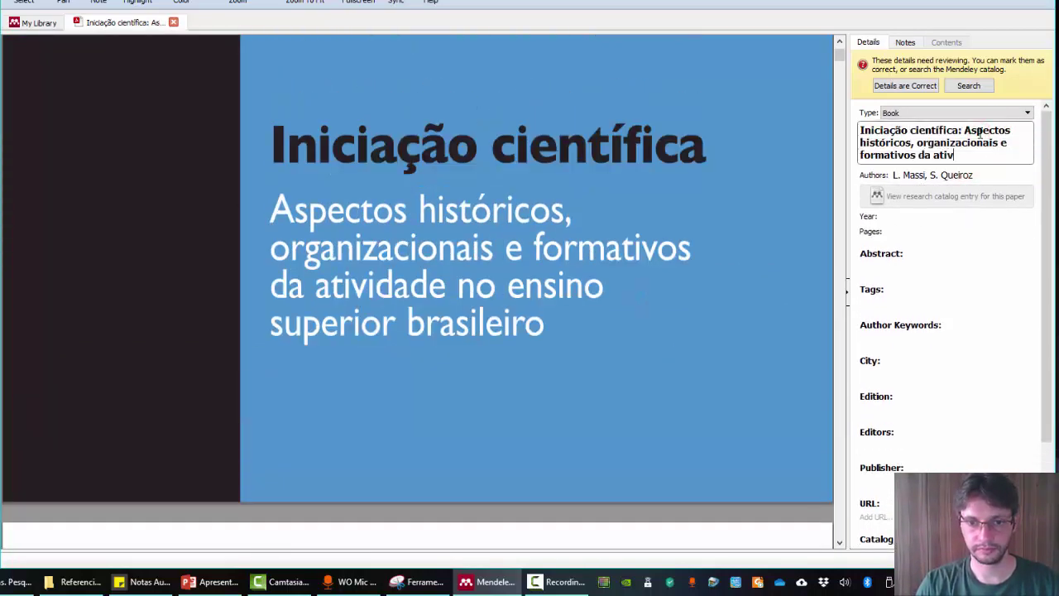
{"action": "type", "text": "idade no ensino superior brasileiro"}
{"action": "key", "text": "Return"}
Find the copyright page and set the book's year to 2015 and its pages to 163
{"action": "scroll", "coordinate": [650, 297], "scroll_direction": "down", "scroll_amount": 10}
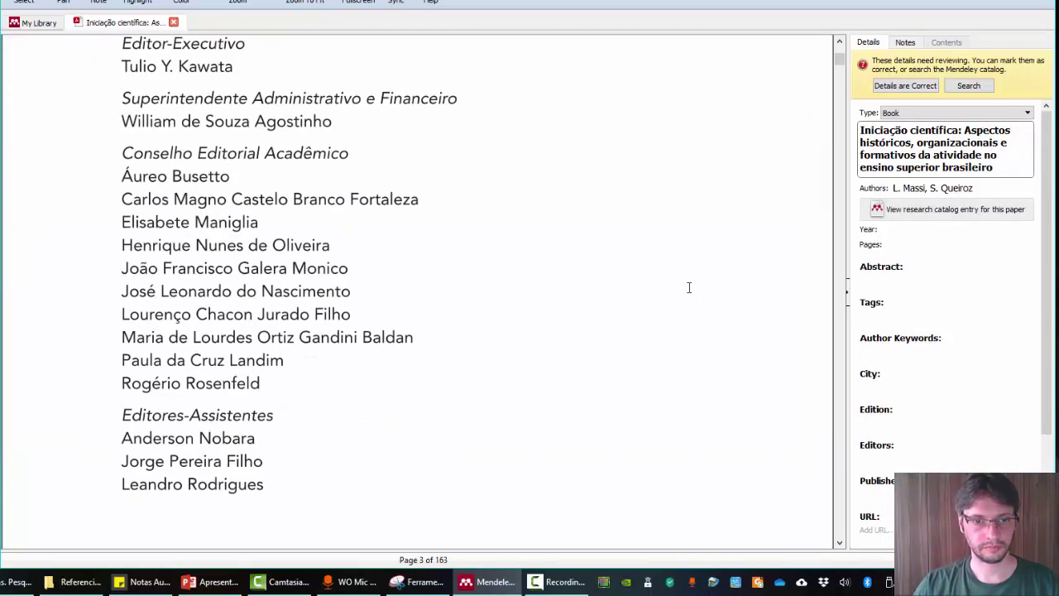
{"action": "scroll", "coordinate": [702, 294], "scroll_direction": "down", "scroll_amount": 1}
{"action": "key", "text": "Tab"}
{"action": "type", "text": "2015"}
{"action": "key", "text": "Tab"}
{"action": "type", "text": "163"}
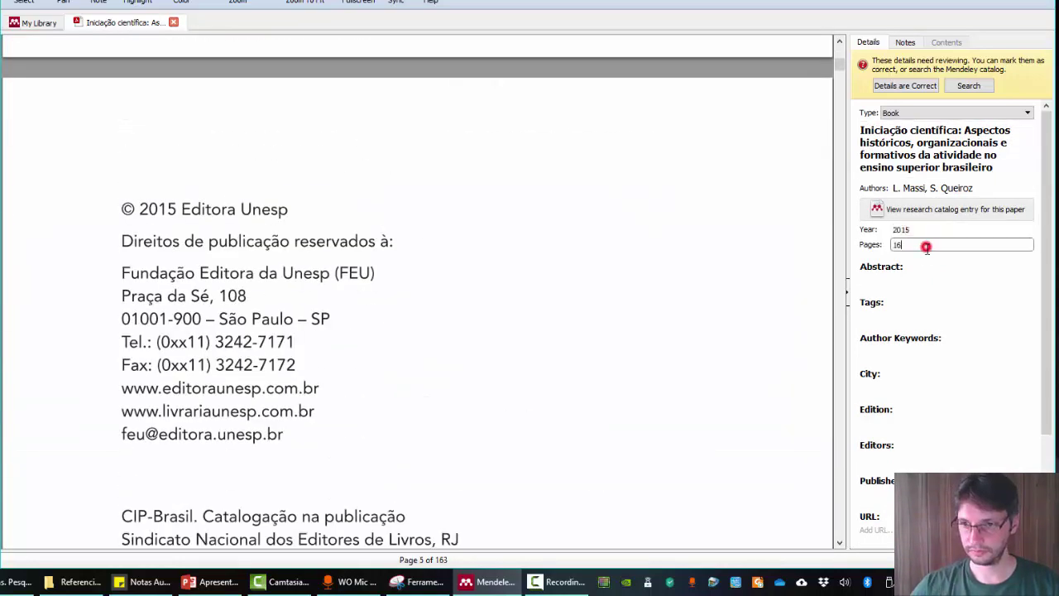
Using the book's cataloguing data, set the city to São Paulo, the edition to 1 and the publisher to Editora Unesp Digital
{"action": "left_click", "coordinate": [908, 389]}
{"action": "scroll", "coordinate": [686, 399], "scroll_direction": "down", "scroll_amount": 4}
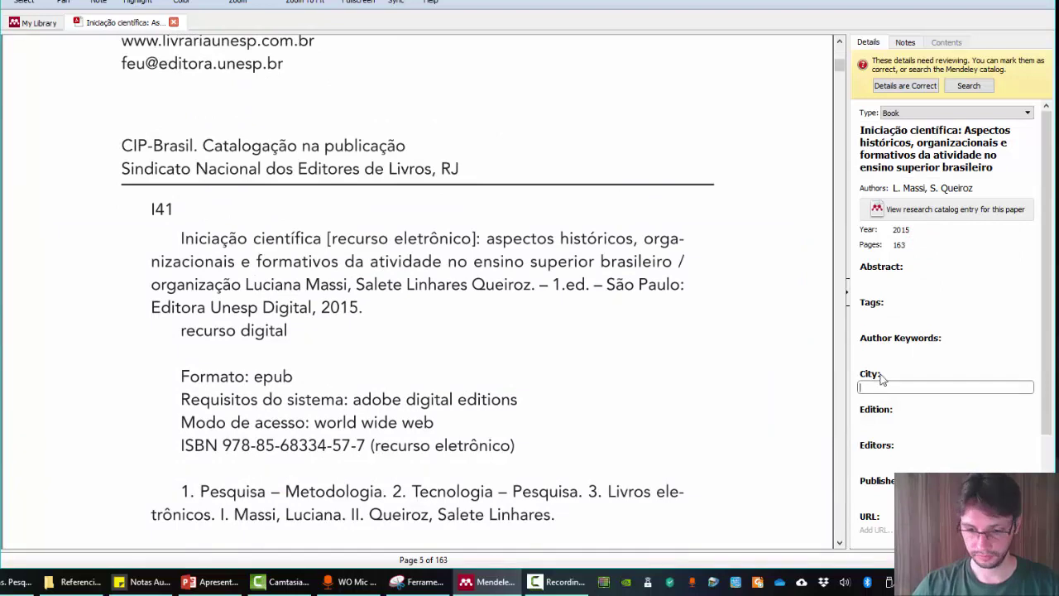
{"action": "type", "text": "São Paulo"}
{"action": "left_click", "coordinate": [894, 423]}
{"action": "type", "text": "1"}
{"action": "left_click", "coordinate": [902, 458]}
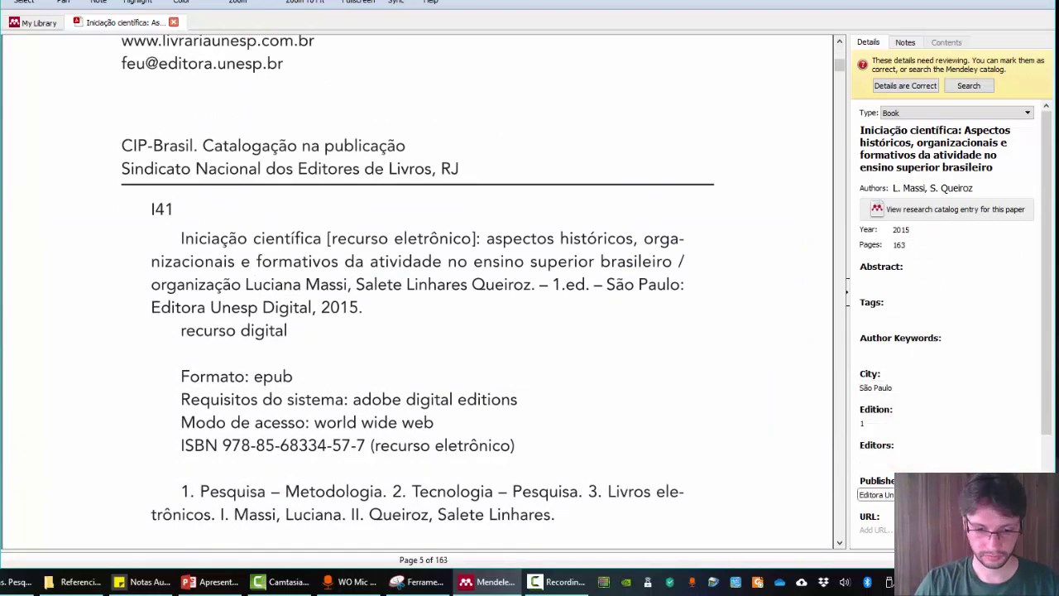
{"action": "key", "text": "Tab"}
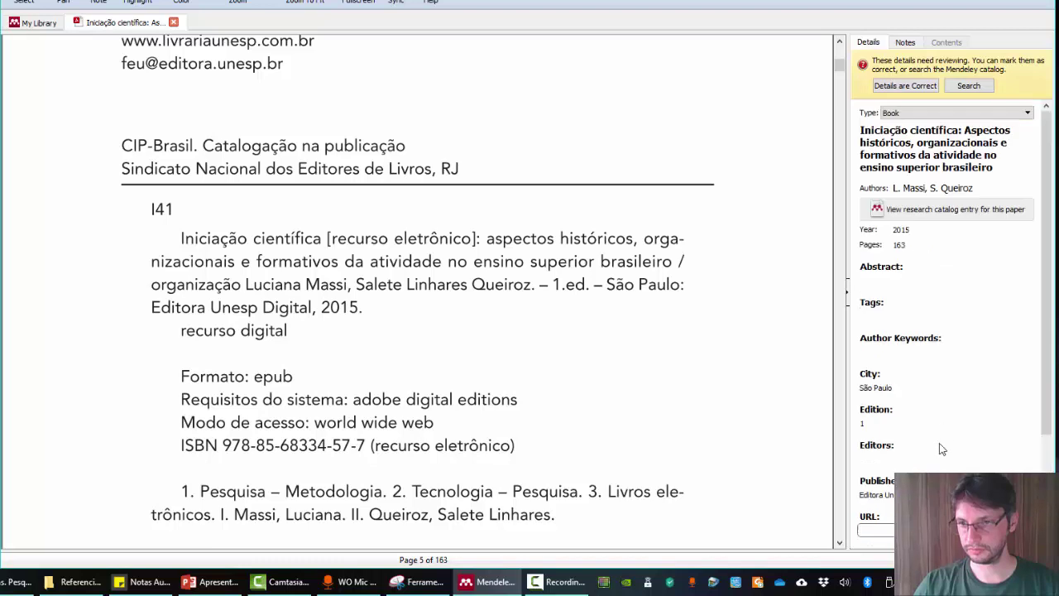
Mark the book's details as correct and close its PDF
{"action": "left_click", "coordinate": [905, 86]}
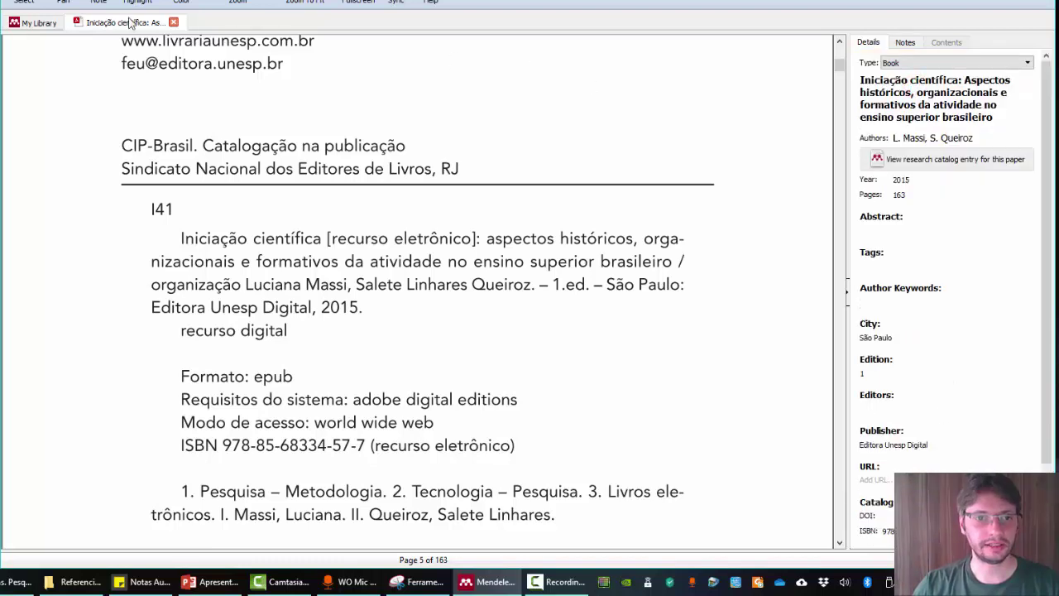
{"action": "left_click", "coordinate": [174, 22]}
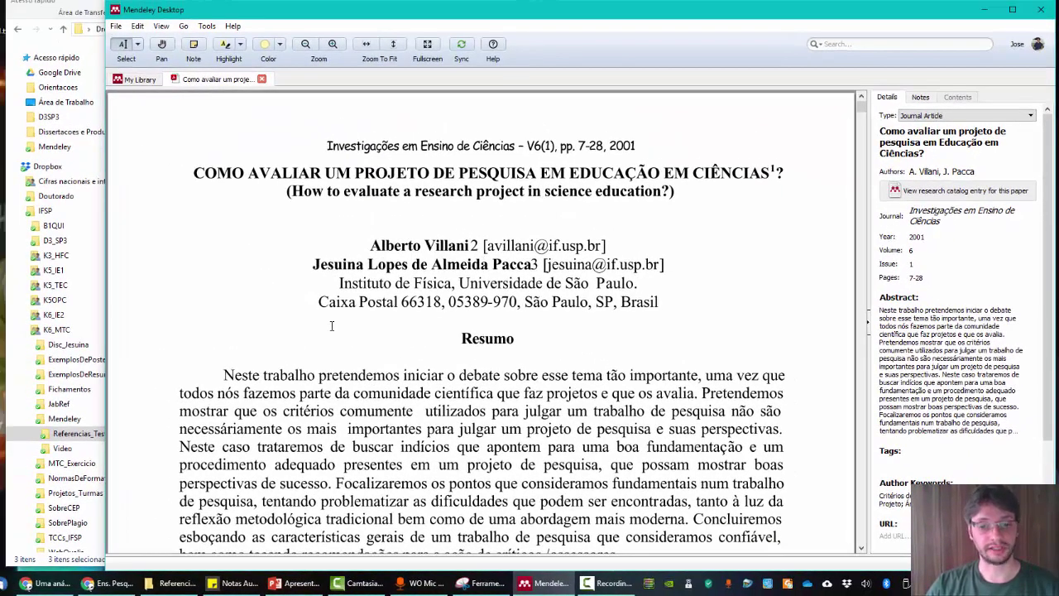
Highlight the opening of the article's Resumo in yellow, from "Neste trabalho pretendemos" through "buscar indícios"
{"action": "scroll", "coordinate": [330, 325], "scroll_direction": "down", "scroll_amount": 4}
{"action": "scroll", "coordinate": [309, 248], "scroll_direction": "up", "scroll_amount": 1}
{"action": "scroll", "coordinate": [282, 309], "scroll_direction": "down", "scroll_amount": 3}
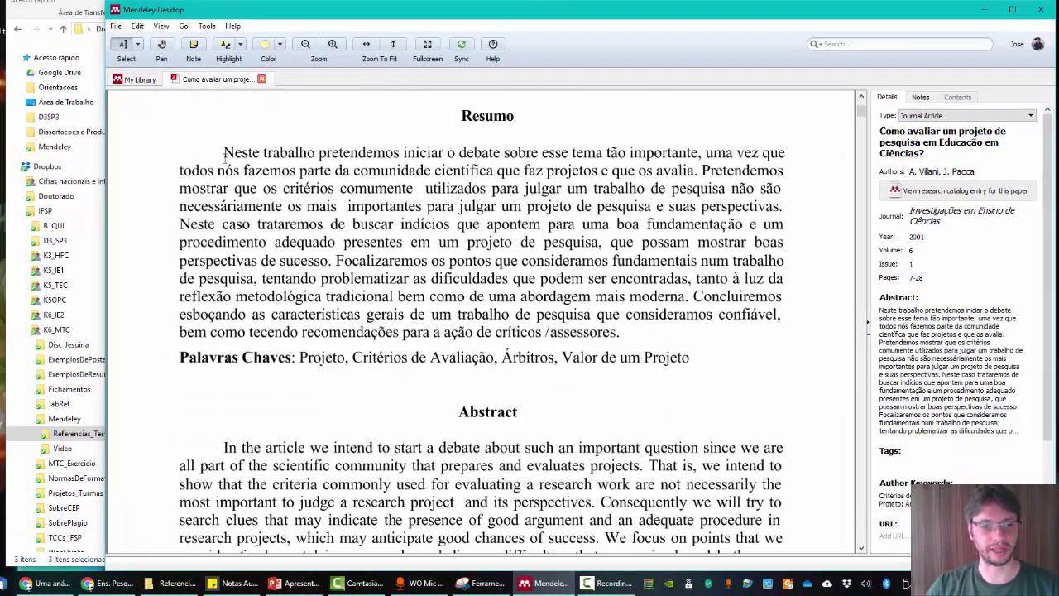
{"action": "left_click_drag", "start_coordinate": [224, 156], "coordinate": [453, 222]}
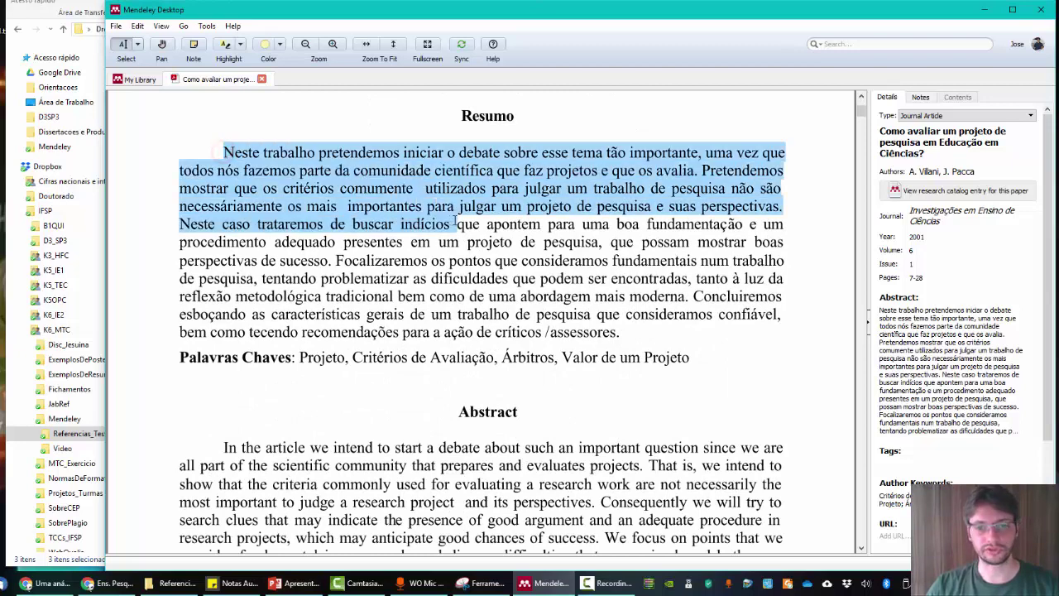
{"action": "left_click", "coordinate": [225, 48]}
{"action": "scroll", "coordinate": [246, 238], "scroll_direction": "up", "scroll_amount": 3}
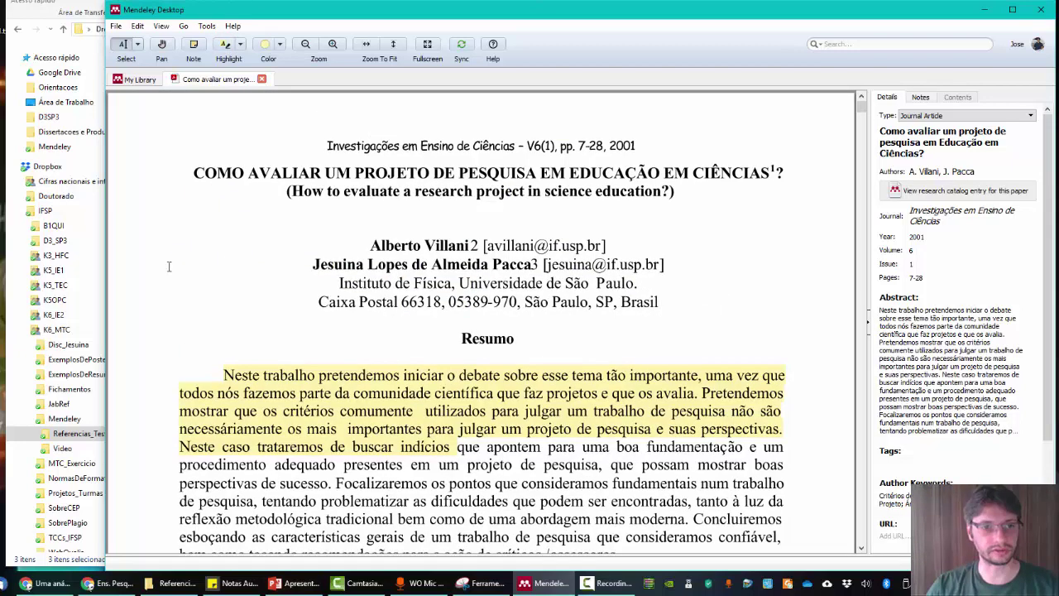
Highlight a rectangular area in the blank margin beside the authors' names and recolour it light blue
{"action": "left_click", "coordinate": [233, 46]}
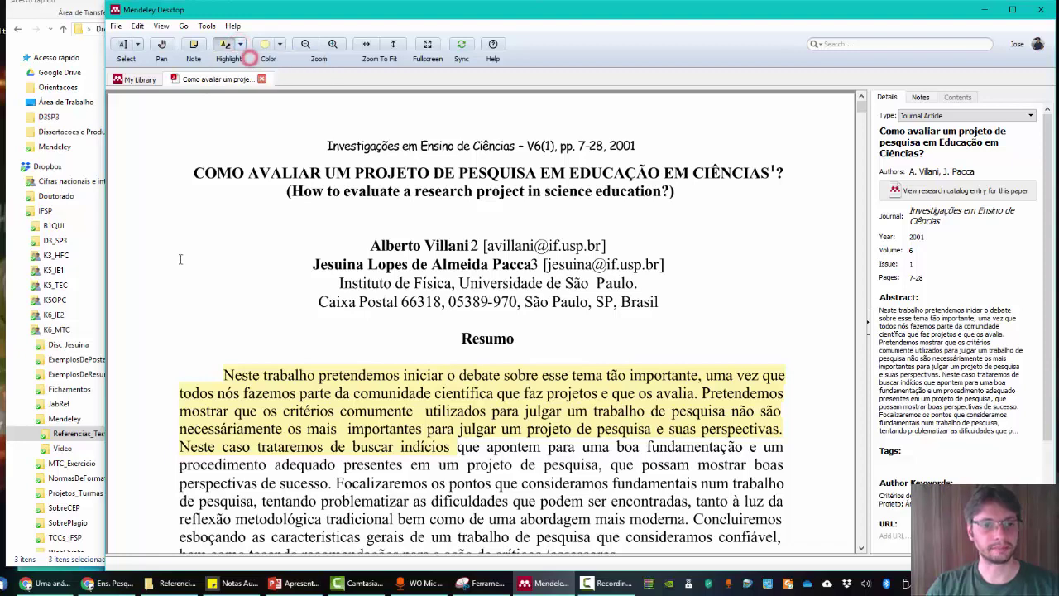
{"action": "left_click", "coordinate": [240, 44]}
{"action": "left_click", "coordinate": [263, 78]}
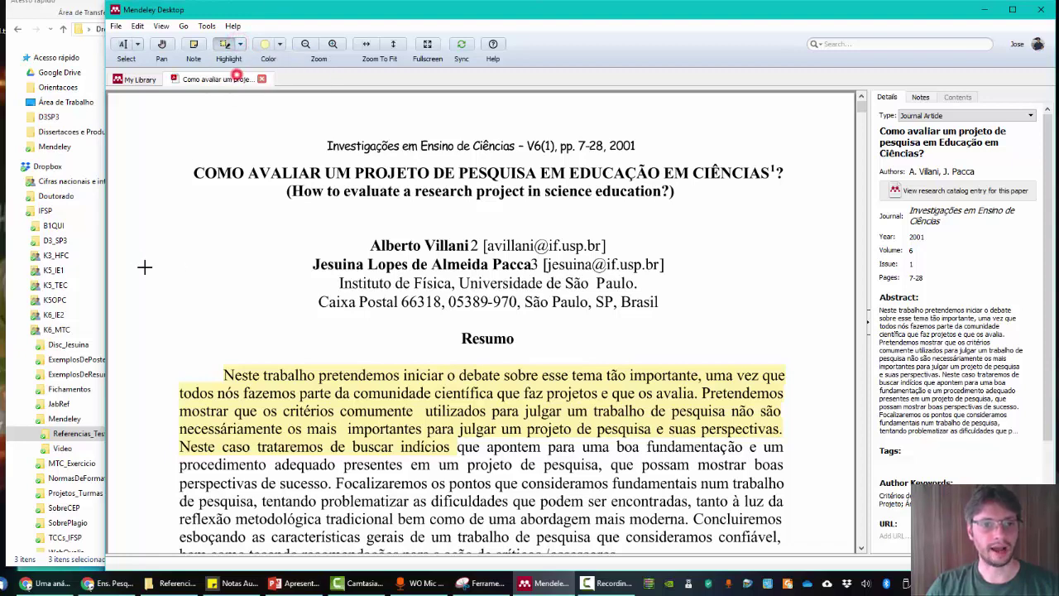
{"action": "left_click_drag", "start_coordinate": [135, 221], "coordinate": [285, 323]}
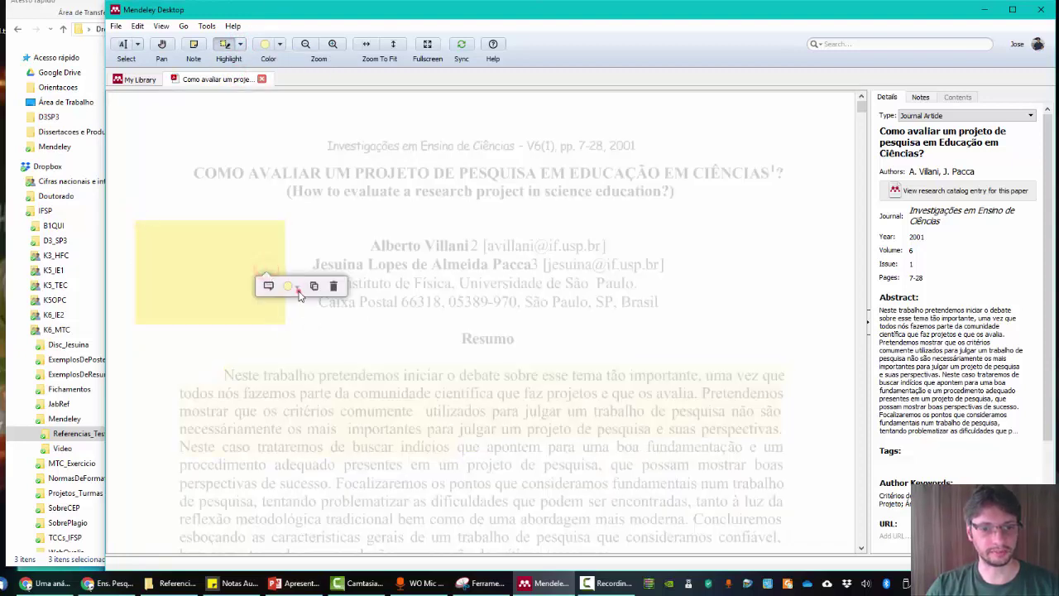
{"action": "left_click", "coordinate": [297, 288]}
{"action": "left_click", "coordinate": [307, 313]}
Attach a note reading "Guardar para introdução." to the blue rectangular highlight
{"action": "left_click", "coordinate": [226, 261]}
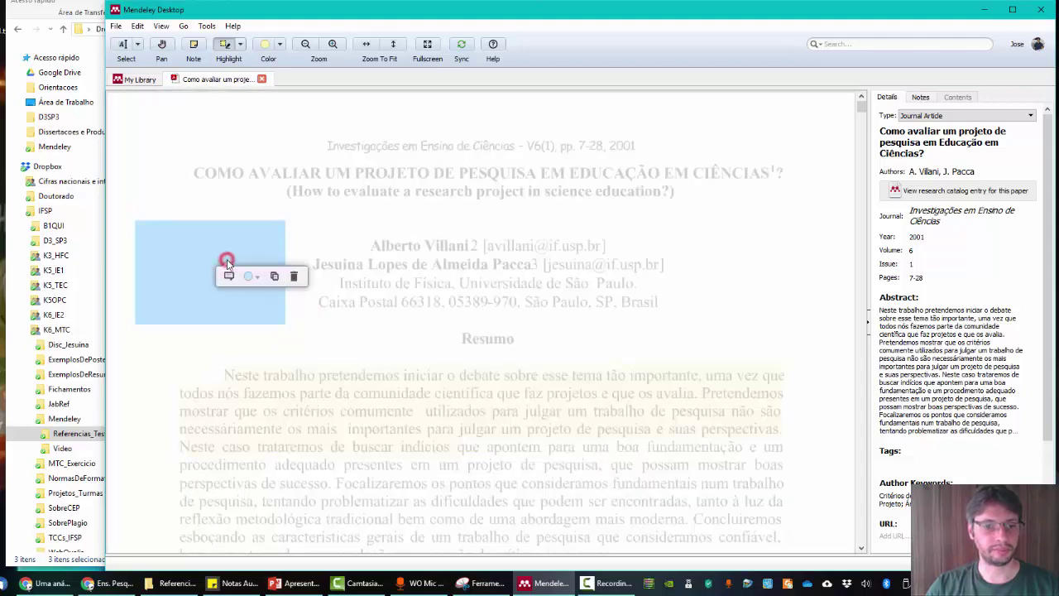
{"action": "left_click", "coordinate": [228, 277]}
{"action": "type", "text": "Guardar para introdução."}
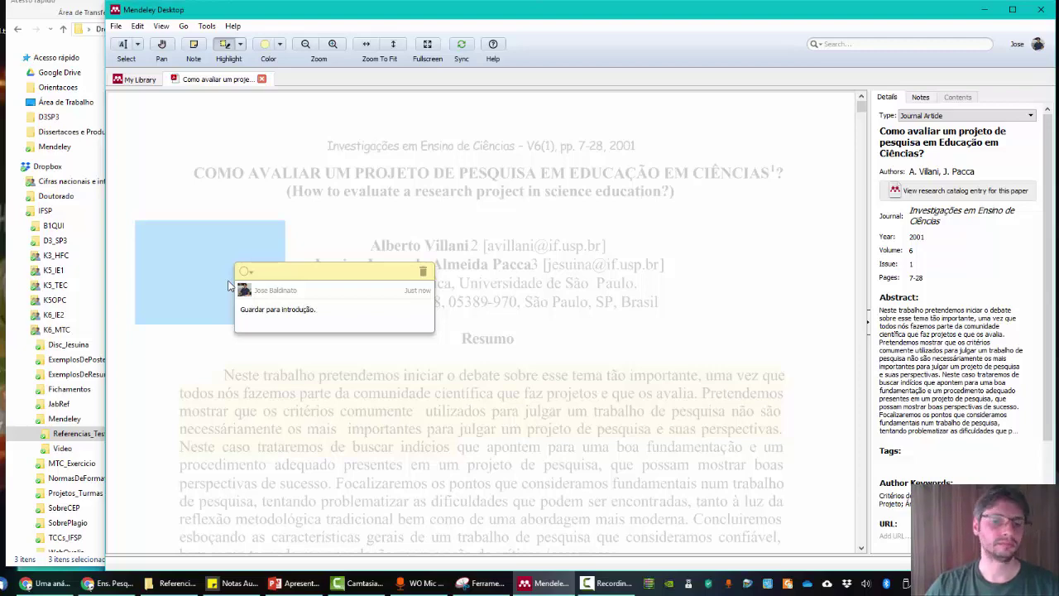
{"action": "left_click", "coordinate": [165, 332]}
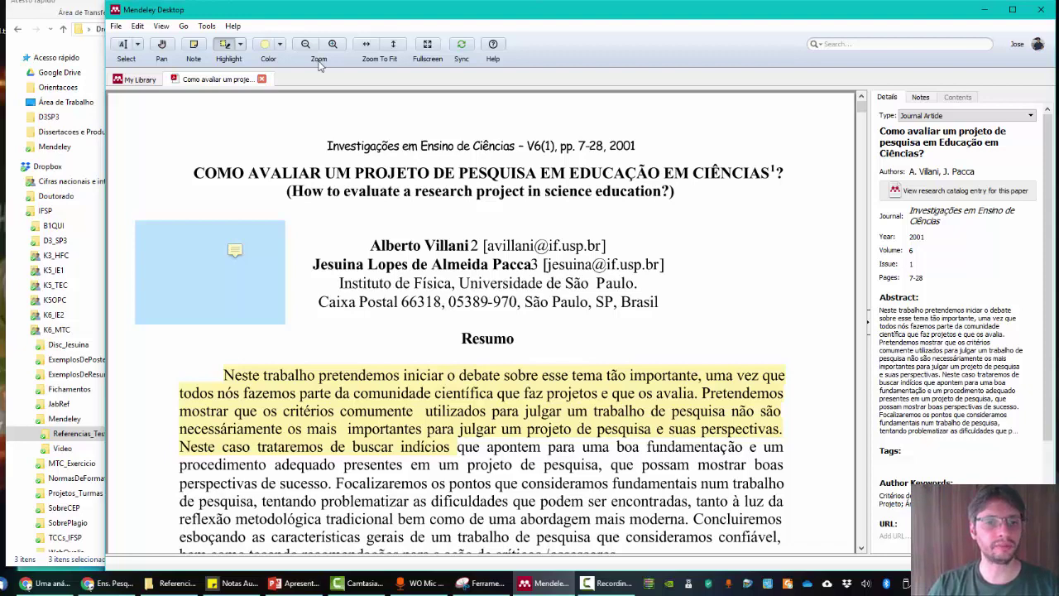
Close the annotated article, reopen its PDF from the library to check the saved annotations, and return to the document list
{"action": "left_click", "coordinate": [261, 80]}
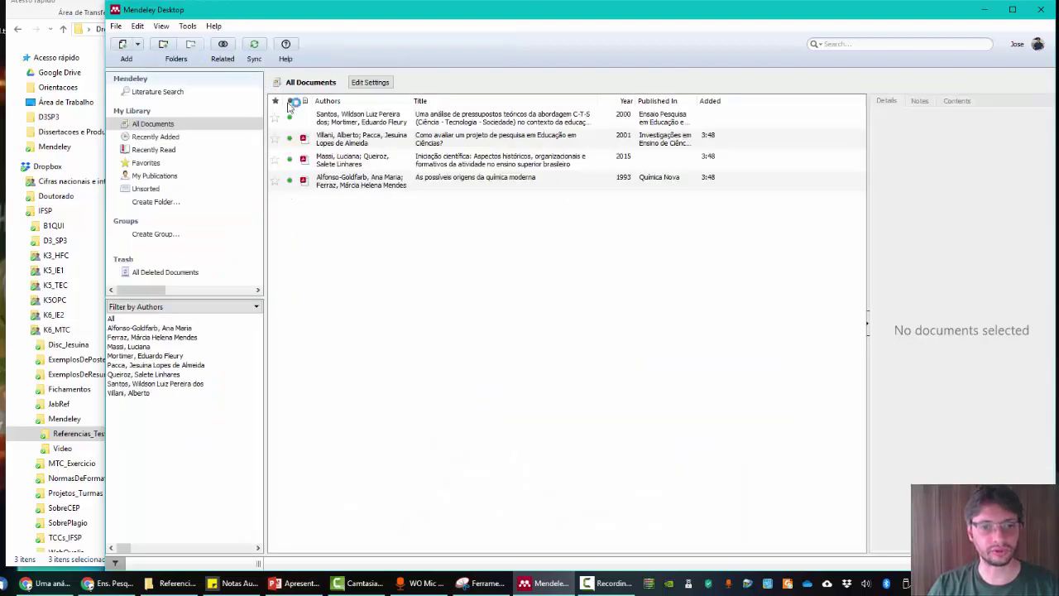
{"action": "left_click", "coordinate": [339, 141]}
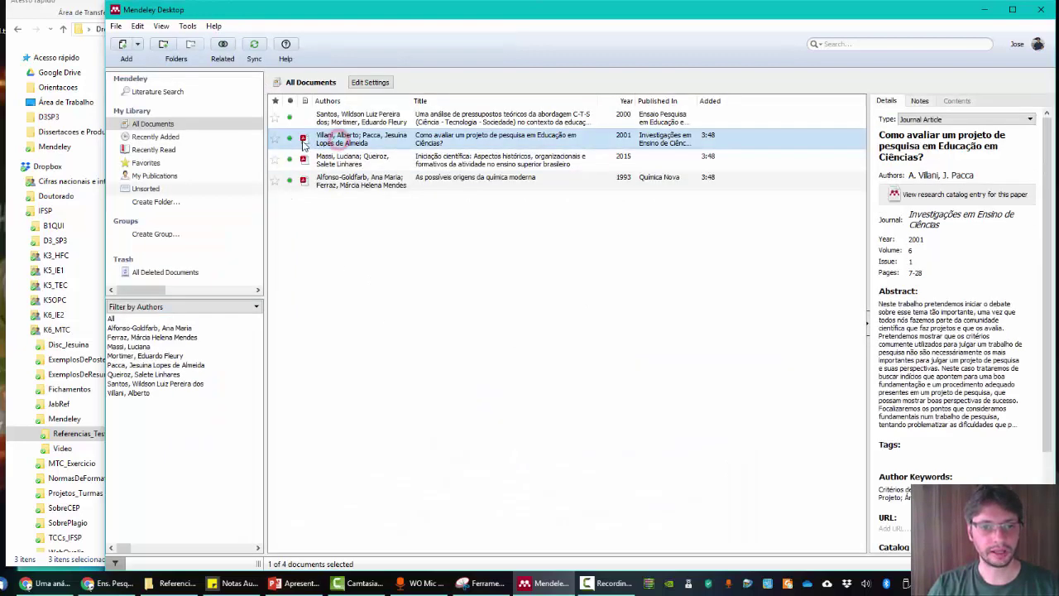
{"action": "left_click", "coordinate": [303, 138]}
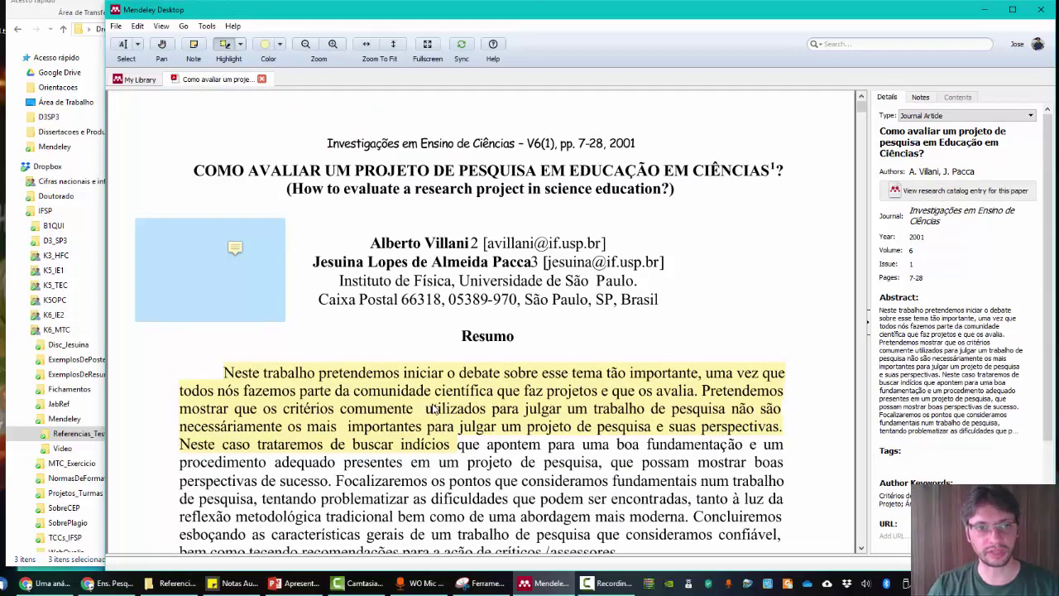
{"action": "left_click", "coordinate": [261, 79]}
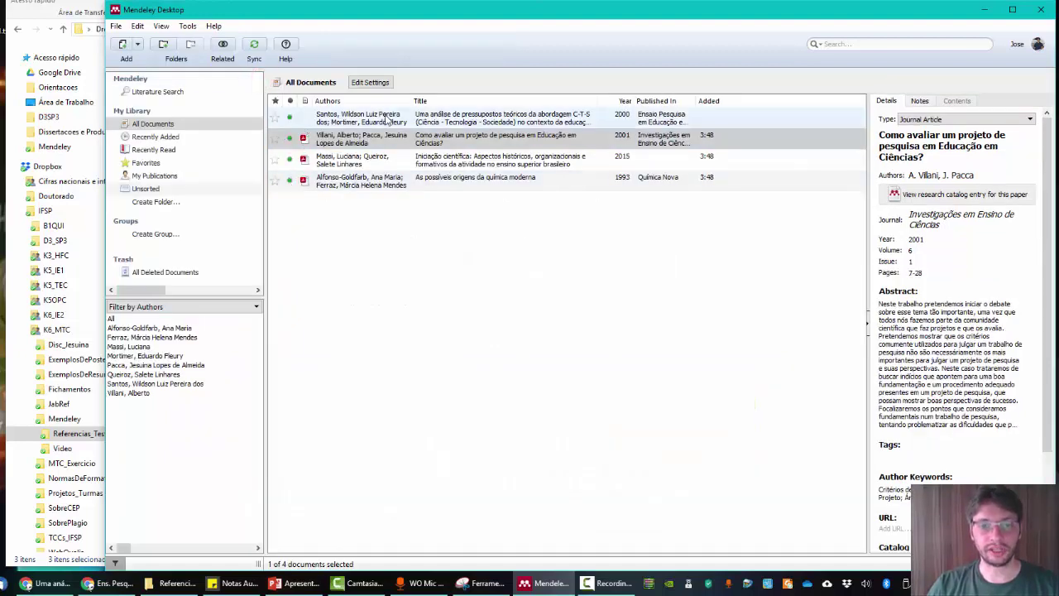
{"action": "left_click", "coordinate": [308, 140]}
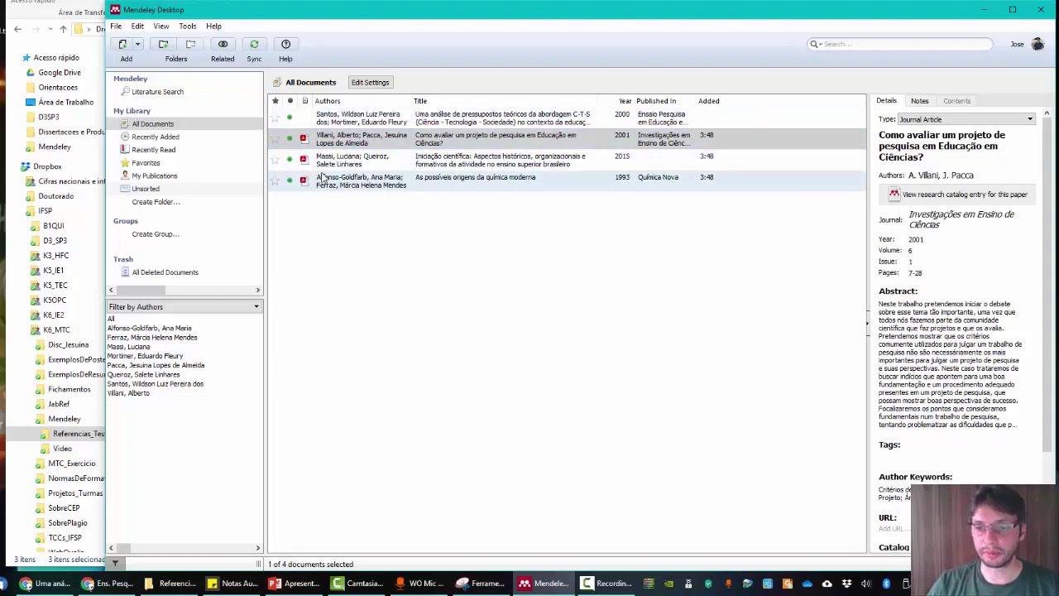
{"action": "left_click", "coordinate": [312, 141]}
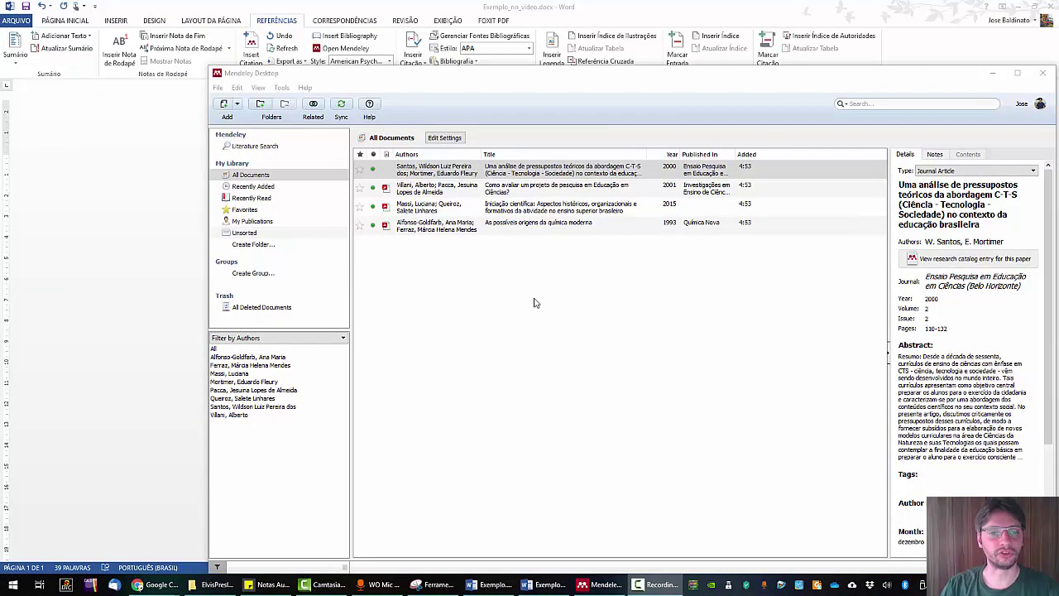
Try enabling synchronization of attached files in the All Documents settings, turn it off again and close the settings
{"action": "left_click", "coordinate": [450, 140]}
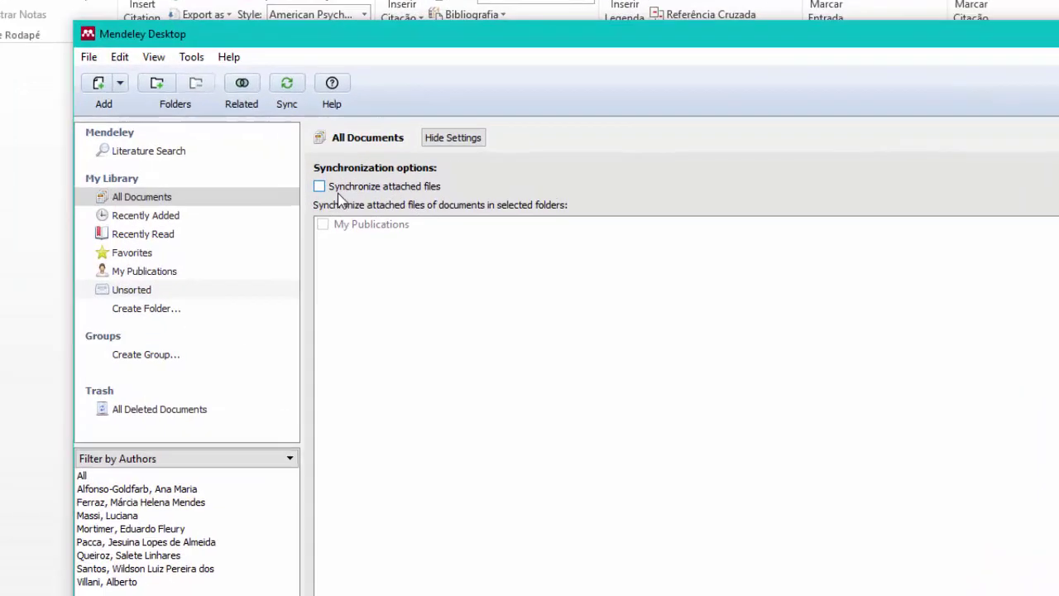
{"action": "left_click", "coordinate": [319, 186]}
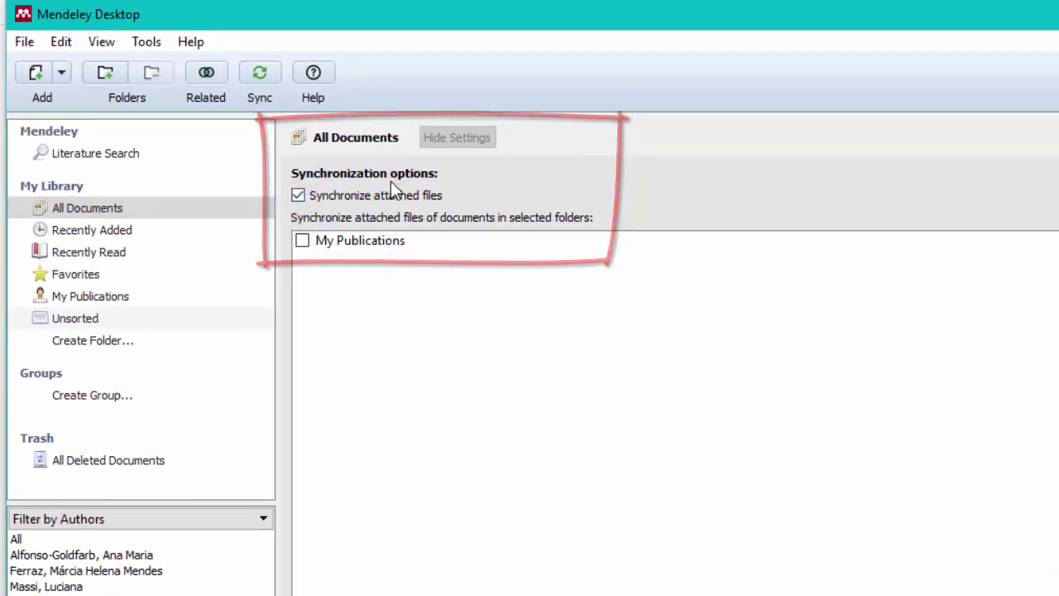
{"action": "left_click", "coordinate": [299, 197]}
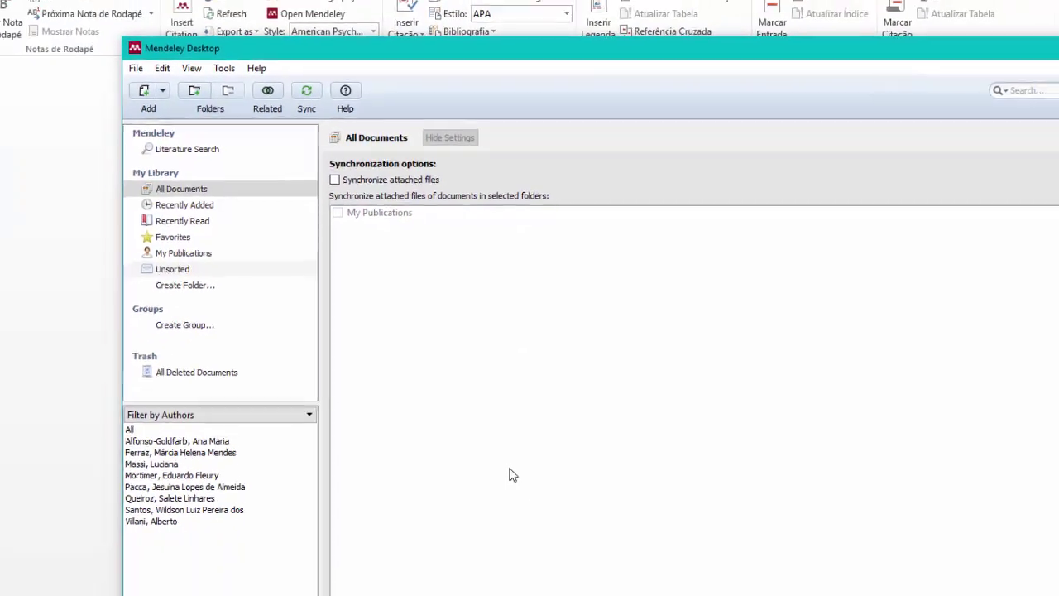
{"action": "left_click", "coordinate": [261, 176]}
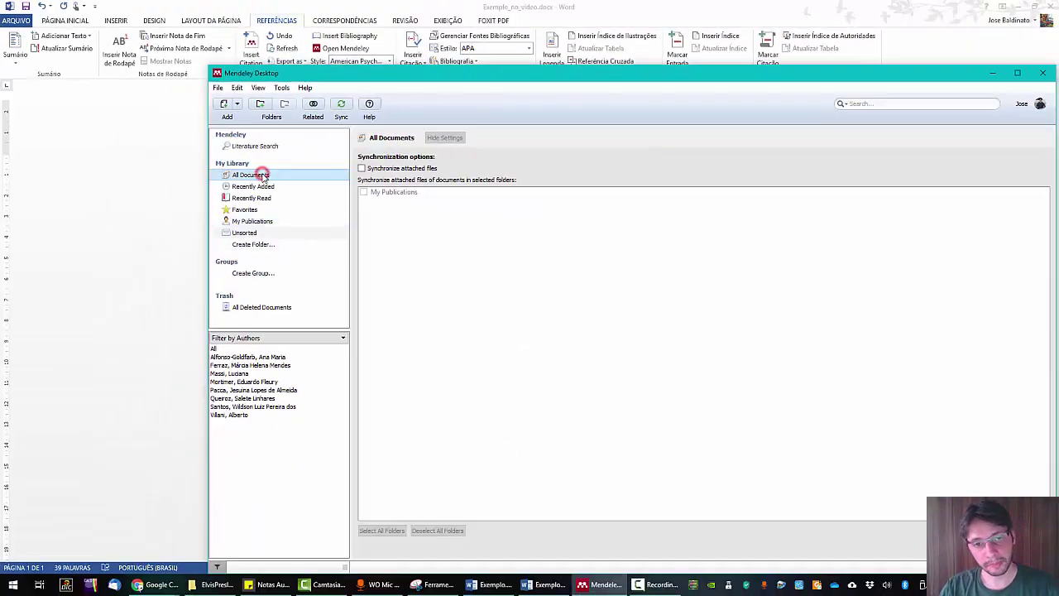
{"action": "left_click", "coordinate": [444, 137]}
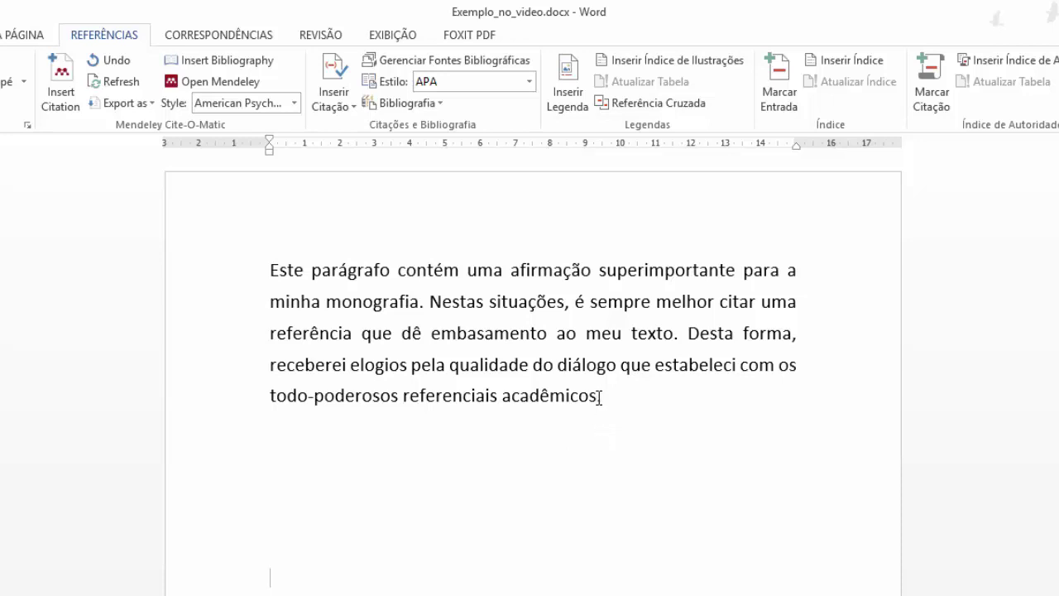
In Word, add a space after "texto" and cite "Como avaliar um projeto de pesquisa em Educação em Ciências?" there, choosing it from the Mendeley library
{"action": "left_click", "coordinate": [673, 335]}
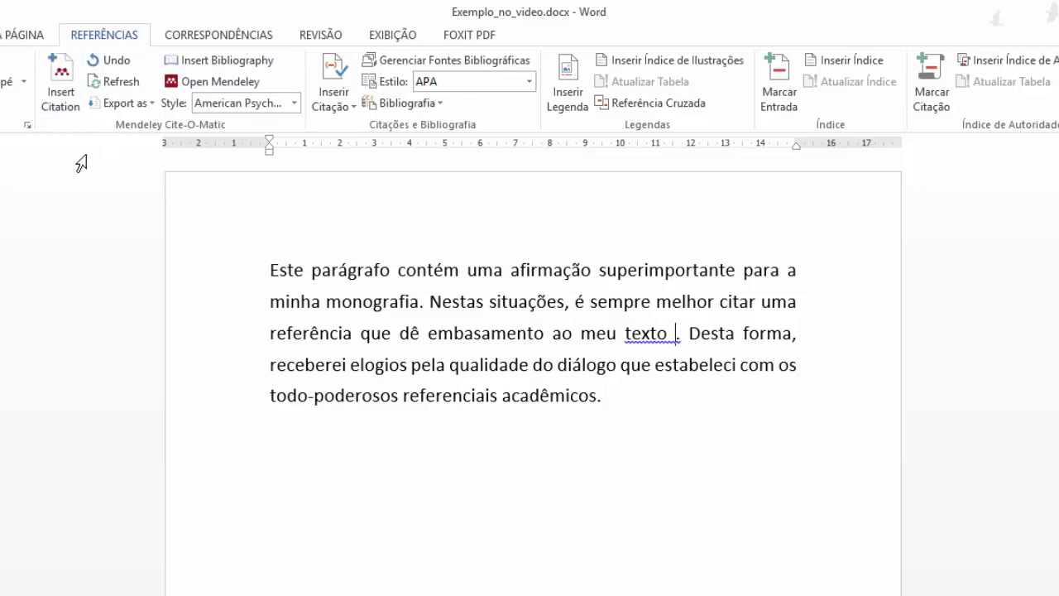
{"action": "left_click", "coordinate": [60, 93]}
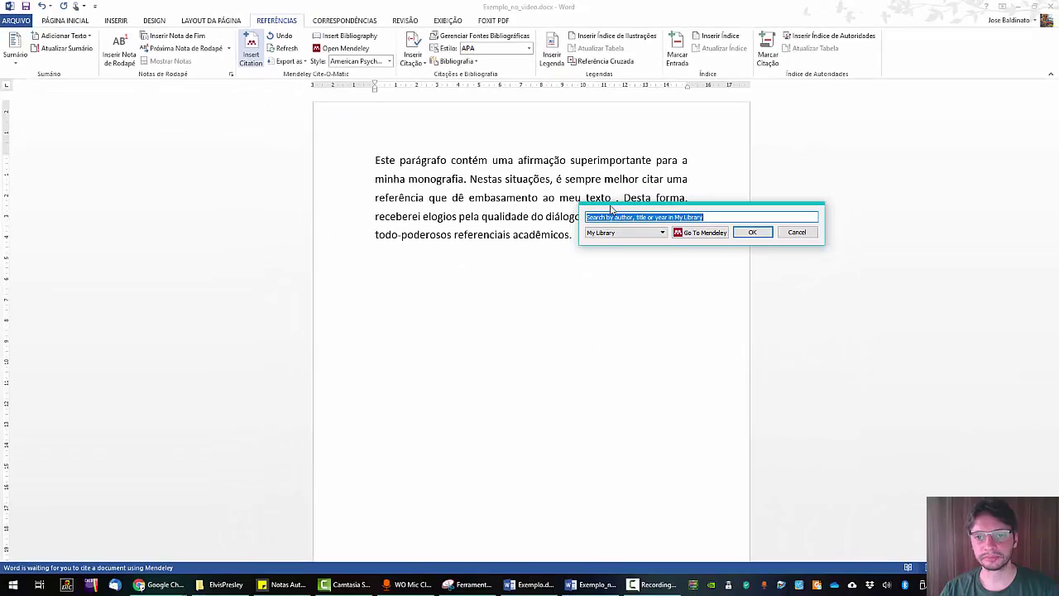
{"action": "left_click_drag", "start_coordinate": [610, 210], "coordinate": [488, 262]}
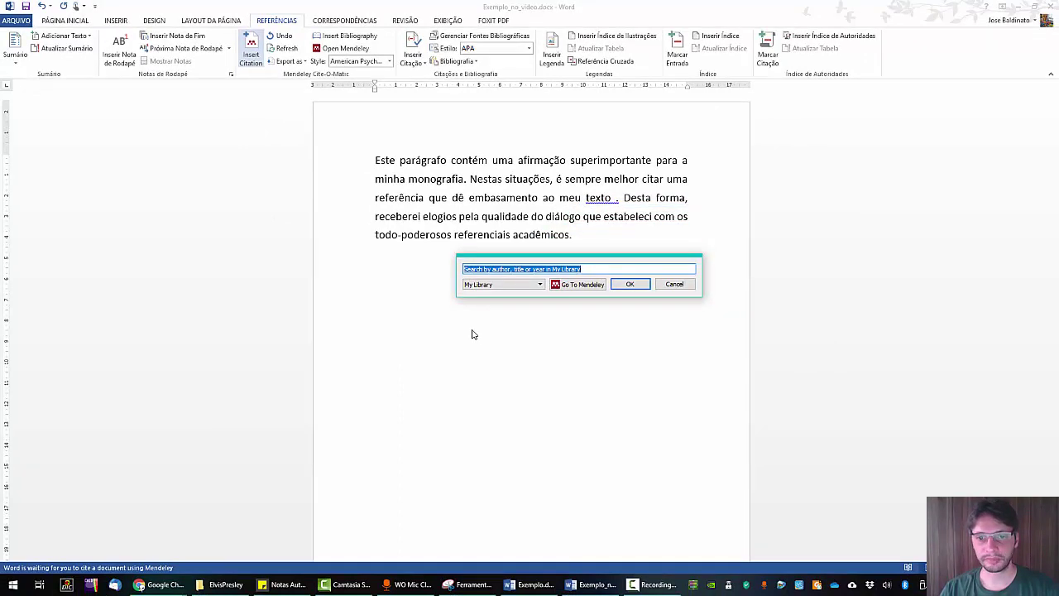
{"action": "left_click", "coordinate": [574, 286]}
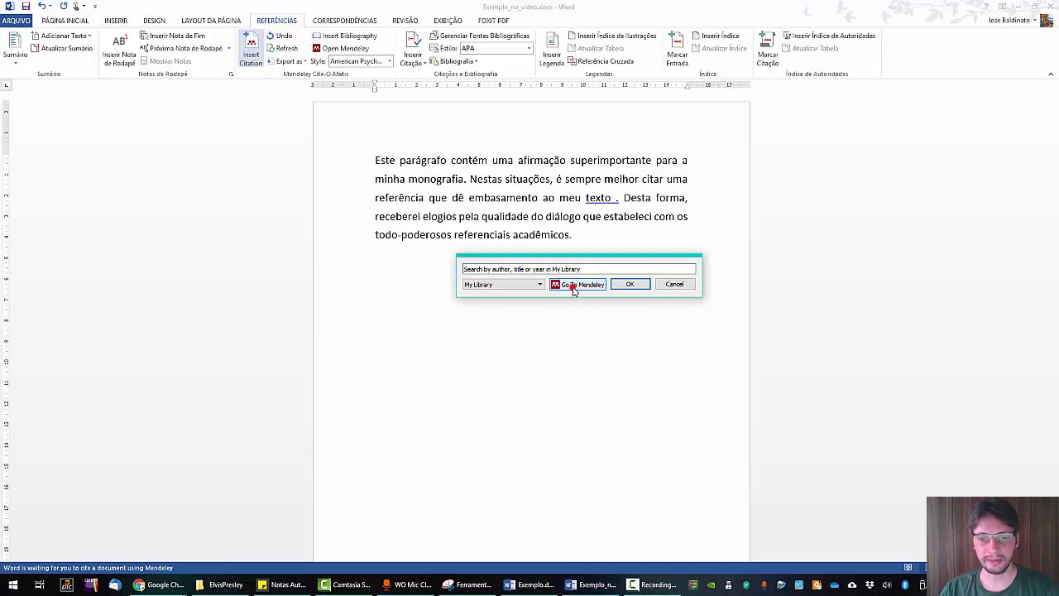
{"action": "left_click", "coordinate": [429, 176]}
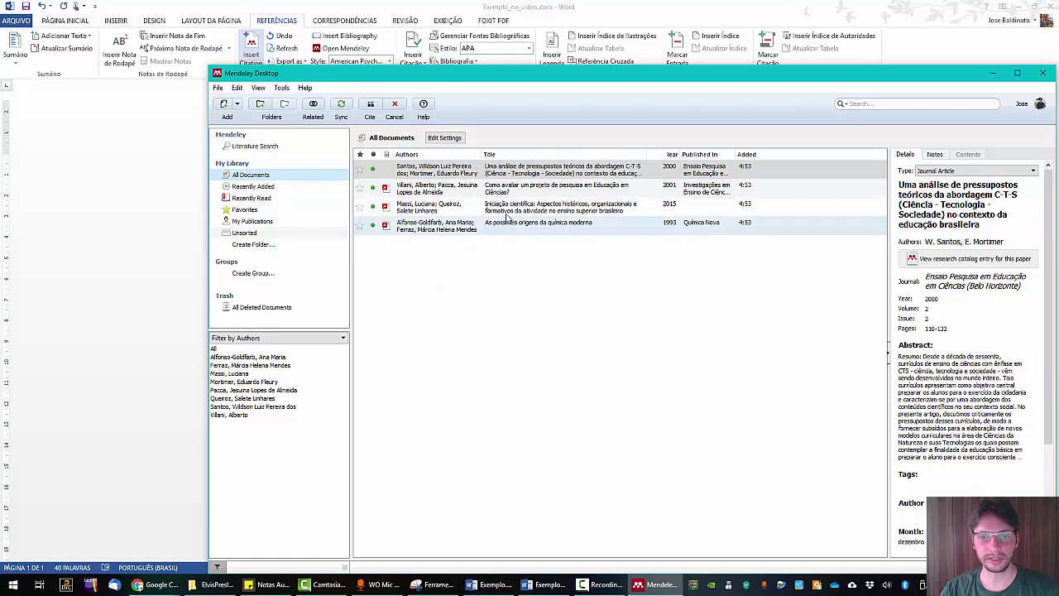
{"action": "left_click", "coordinate": [447, 189]}
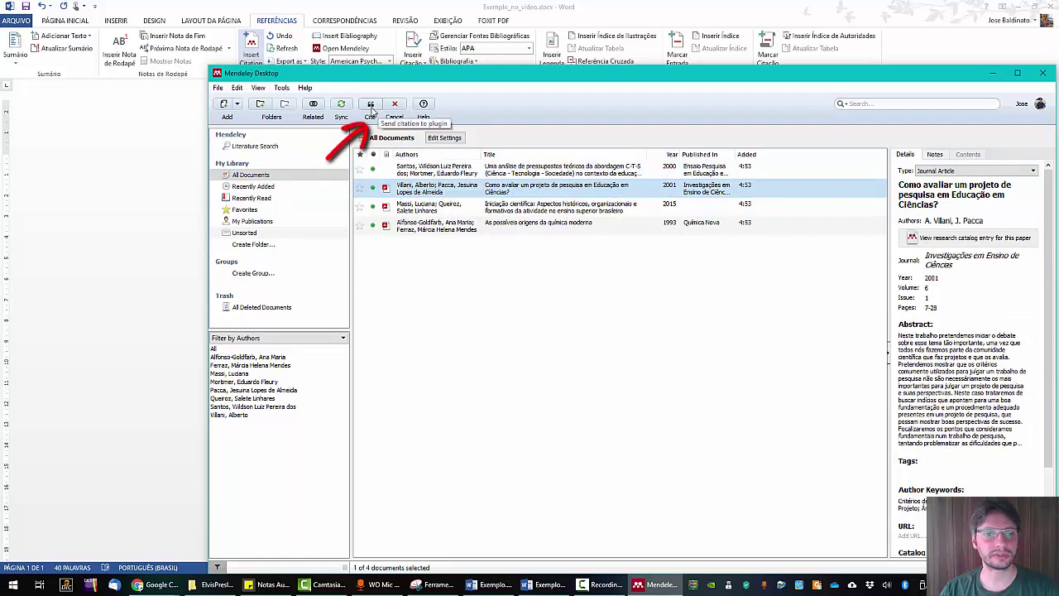
{"action": "left_click", "coordinate": [373, 105]}
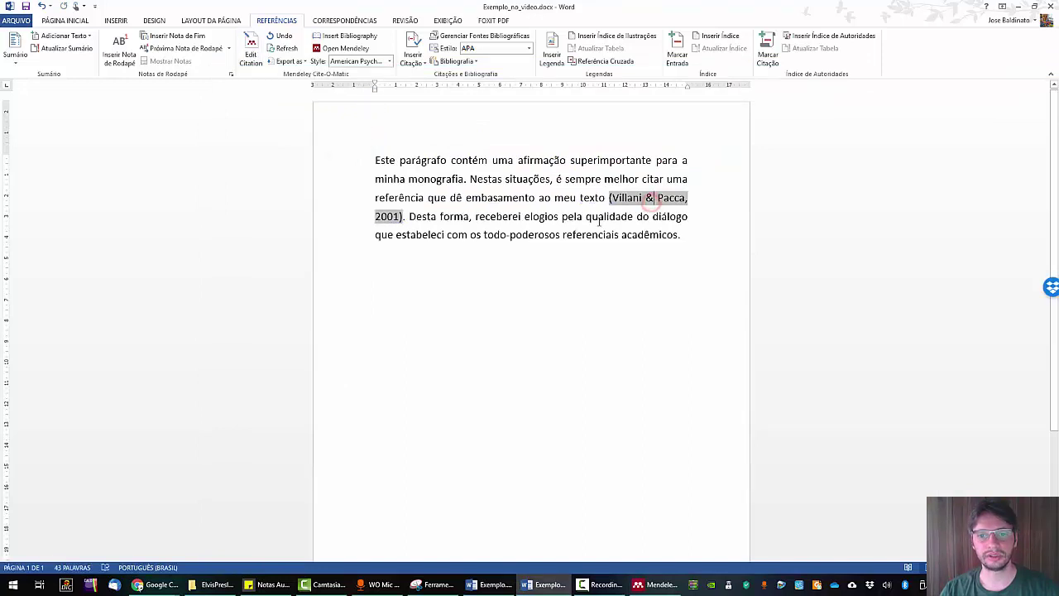
Start a citation after "acadêmicos" at the paragraph's end and select the 2000 article on the "abordagem C-T-S" by searching for its author
{"action": "left_click", "coordinate": [595, 217]}
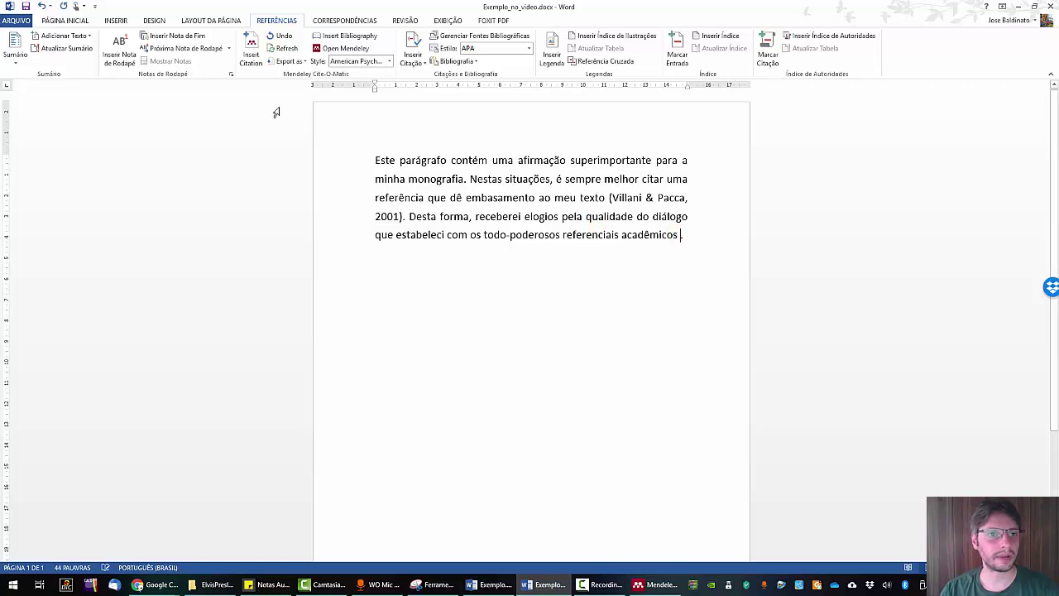
{"action": "left_click", "coordinate": [250, 55]}
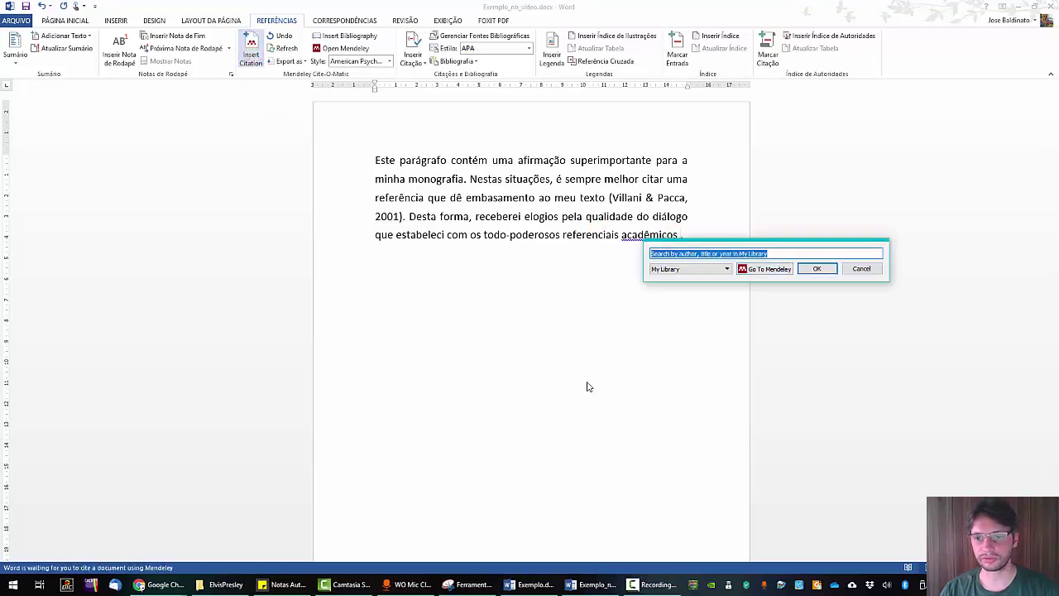
{"action": "type", "text": "mortim"}
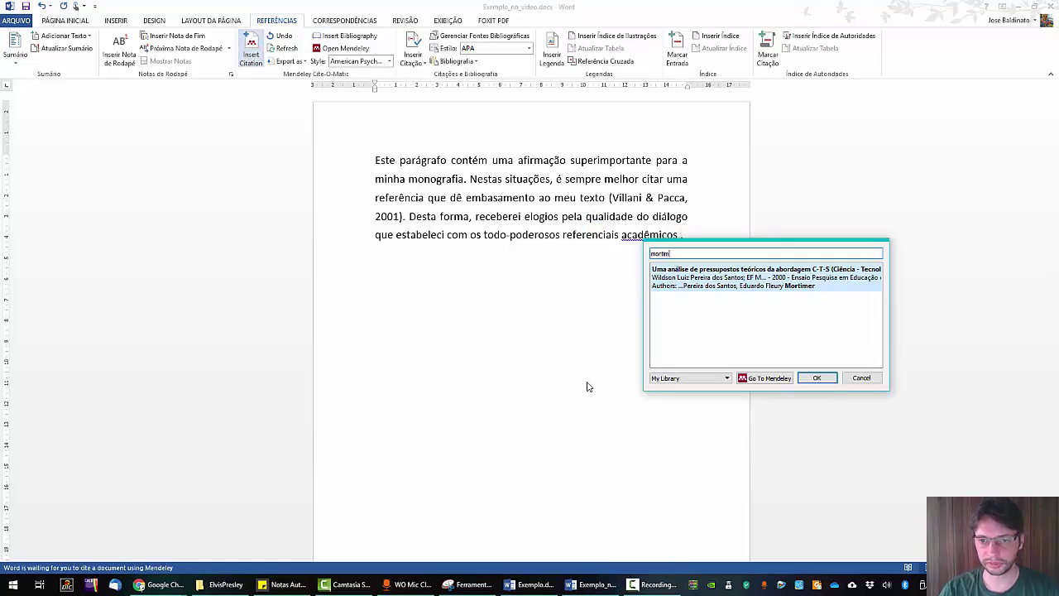
{"action": "left_click", "coordinate": [700, 287]}
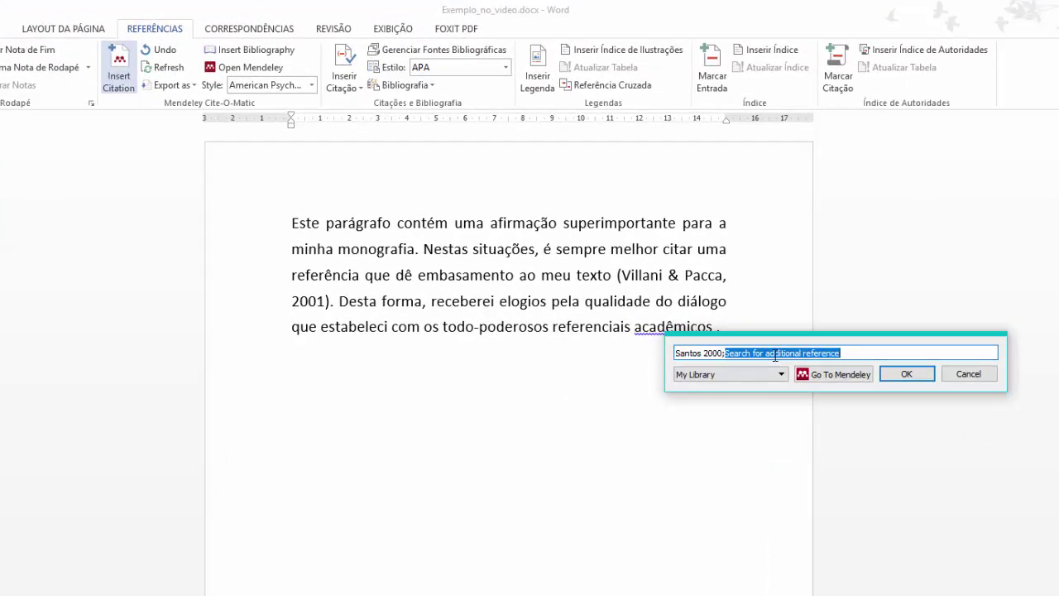
Add "As possíveis origens da química moderna" to the same citation, insert it, and add blank lines below the paragraph
{"action": "type", "text": "gal"}
{"action": "key", "text": "BackSpace"}
{"action": "type", "text": "old"}
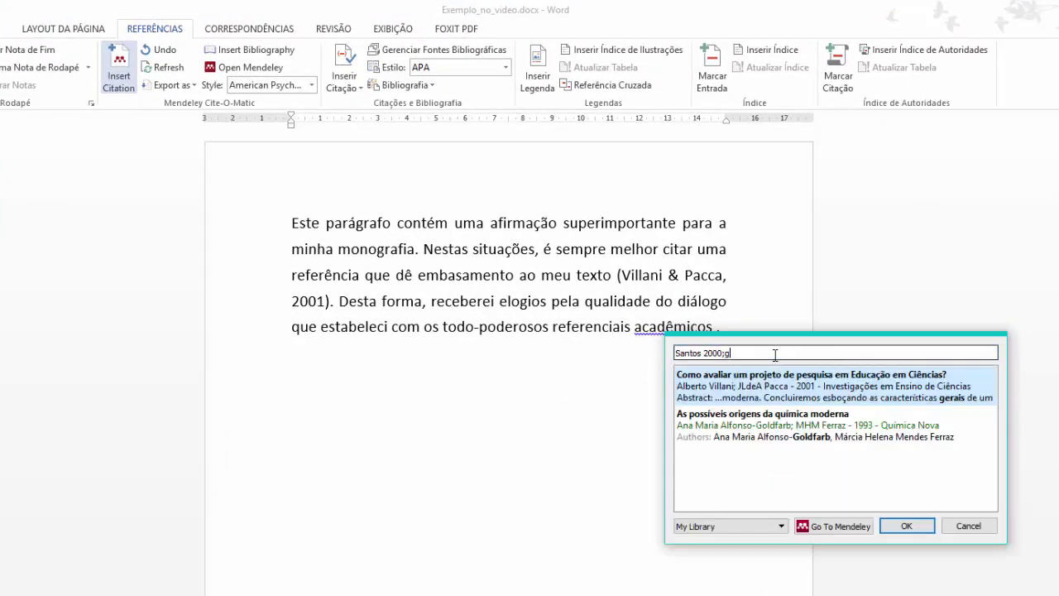
{"action": "left_click", "coordinate": [780, 386]}
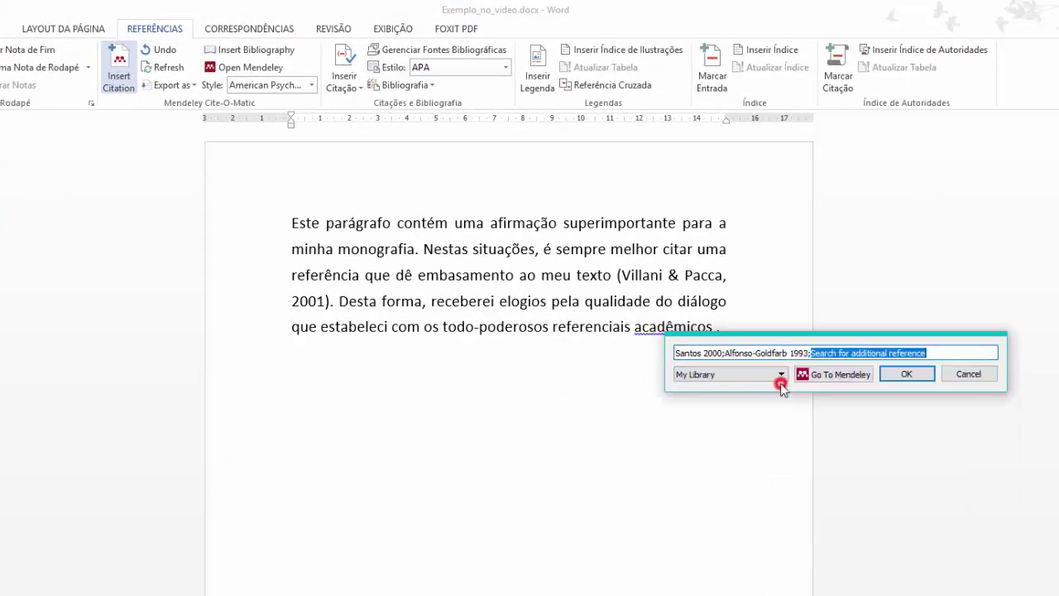
{"action": "left_click", "coordinate": [910, 374]}
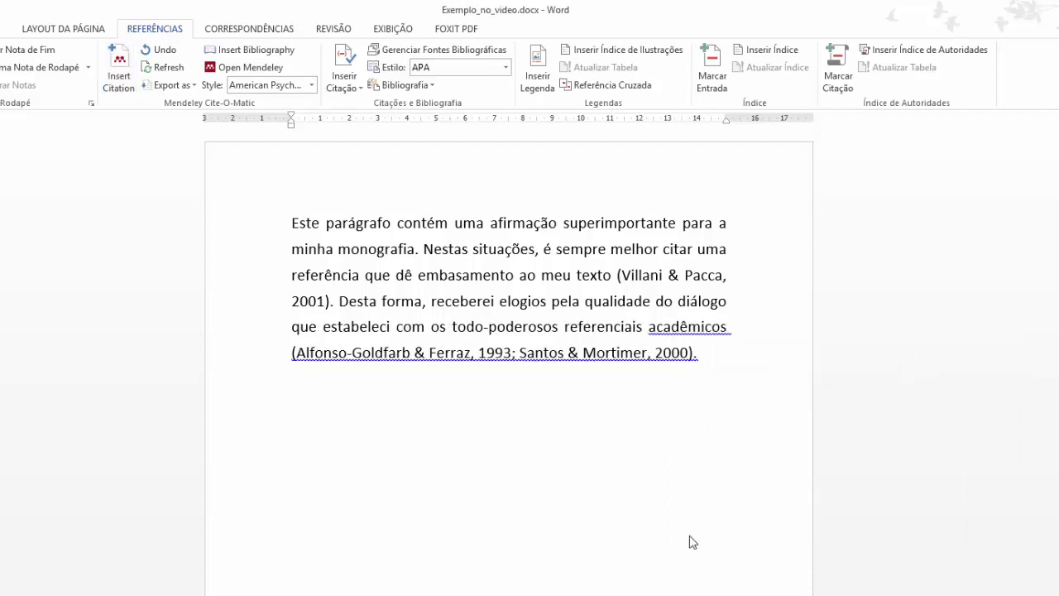
{"action": "left_click", "coordinate": [709, 359]}
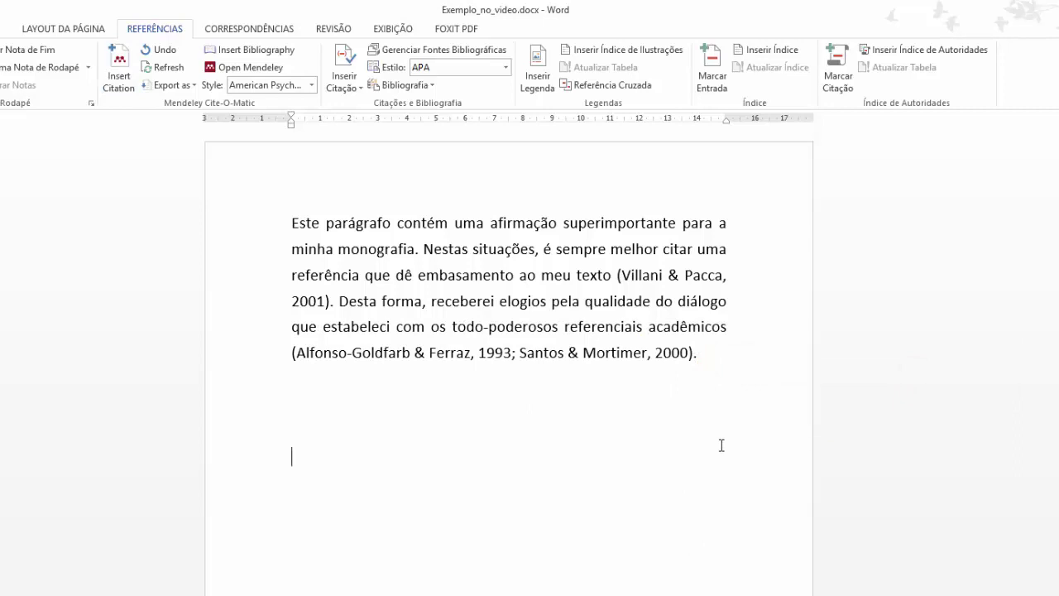
Add the heading "Referências" below the paragraph and check the two in-text citations
{"action": "type", "text": "Referênci"}
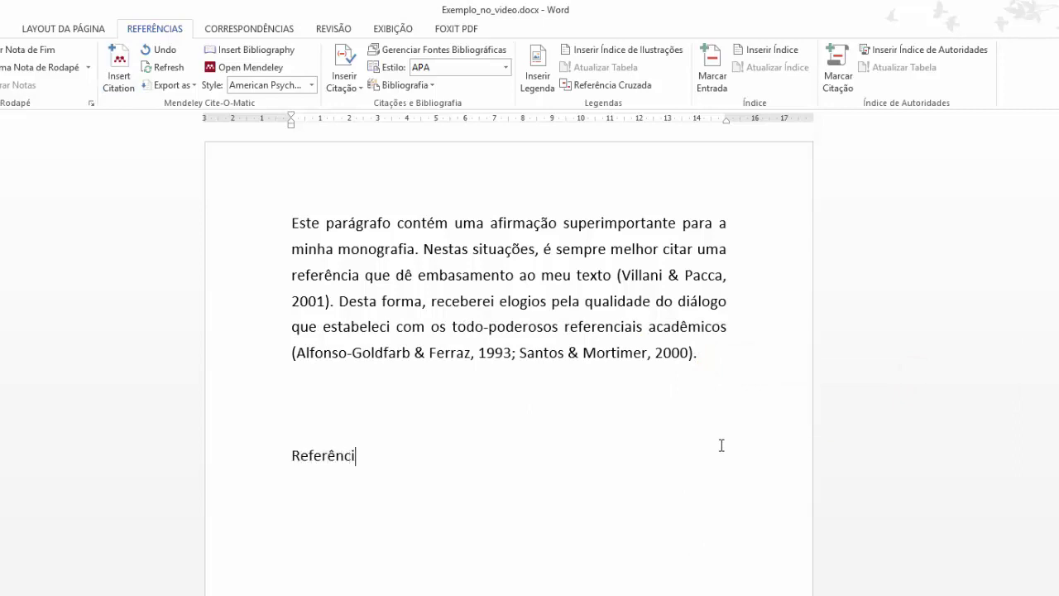
{"action": "type", "text": "as"}
{"action": "left_click", "coordinate": [683, 275]}
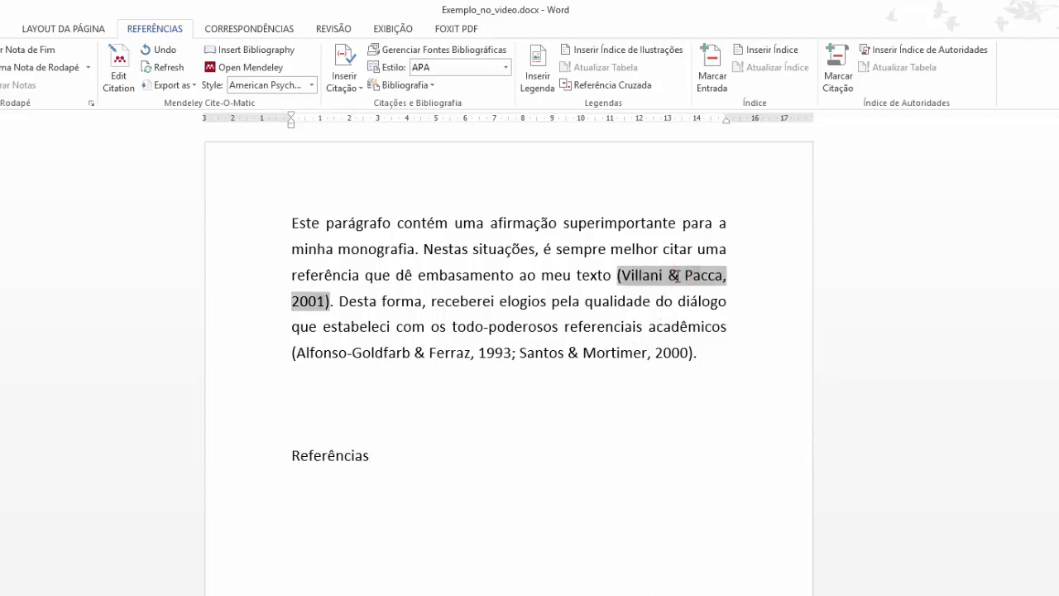
{"action": "left_click", "coordinate": [410, 355]}
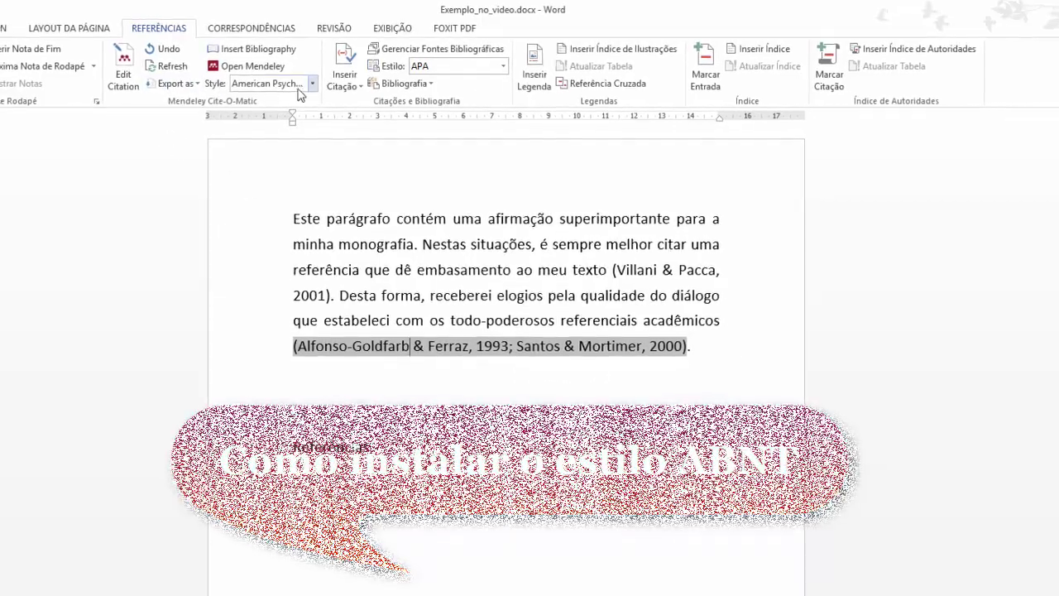
Open Mendeley's additional citation styles, search the downloadable ones for "brasileira" and choose Associação Brasileira de Normas Técnicas (Portuguese - Brazil)
{"action": "left_click", "coordinate": [313, 82]}
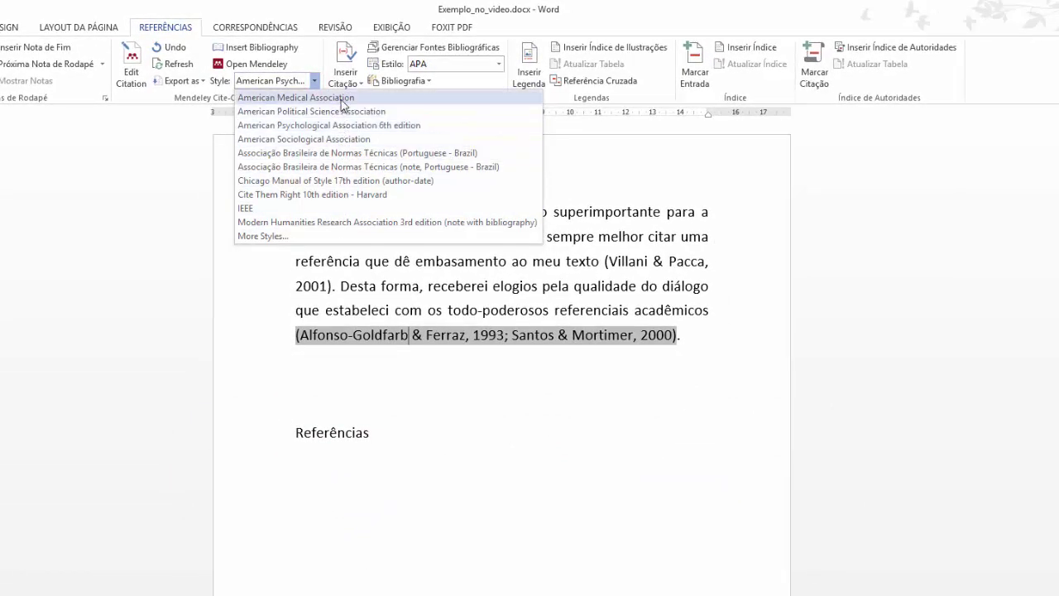
{"action": "left_click", "coordinate": [278, 238]}
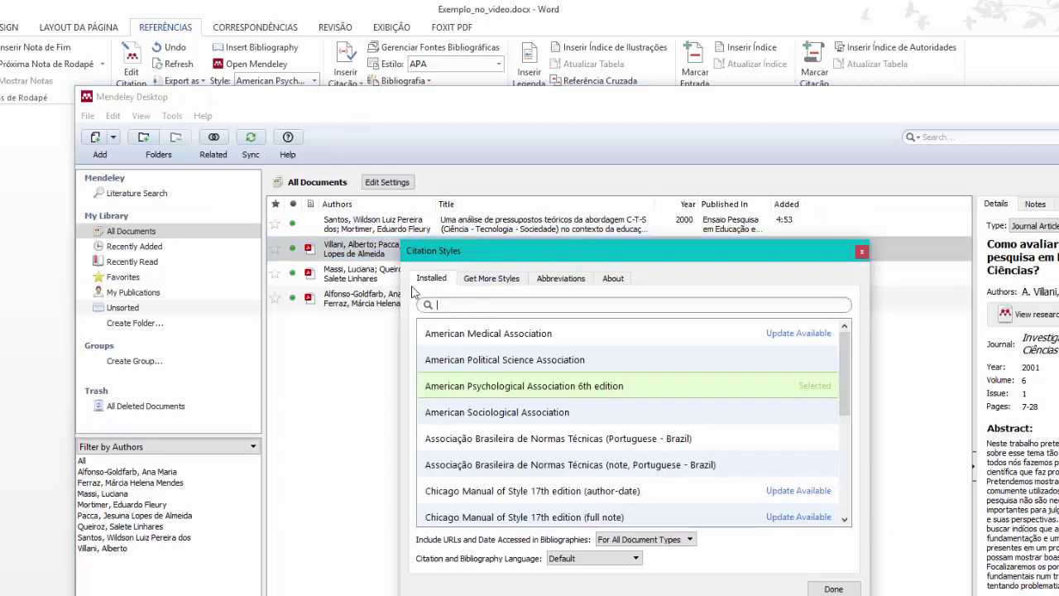
{"action": "left_click", "coordinate": [502, 283]}
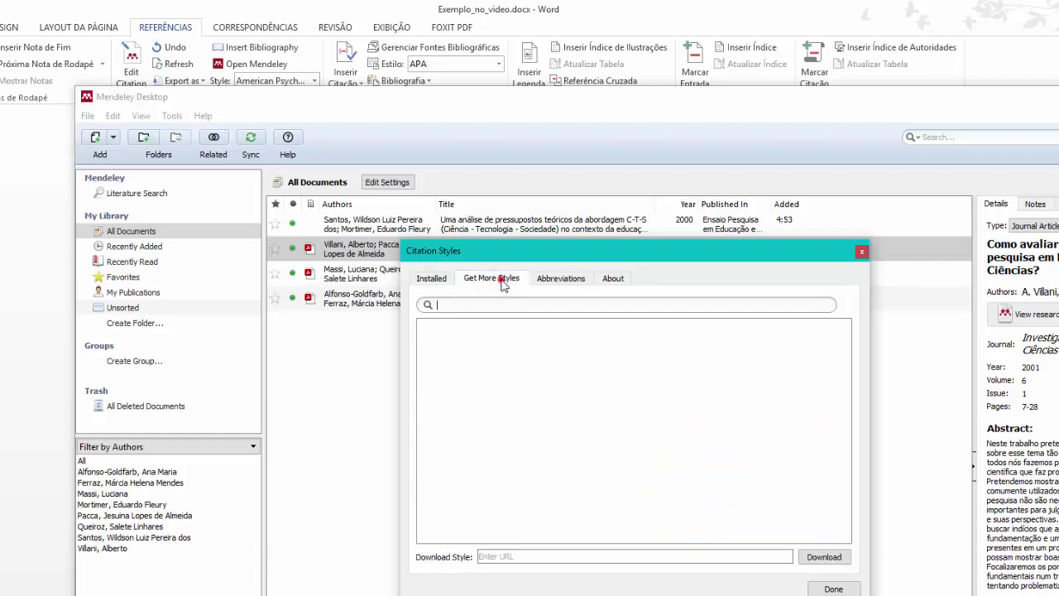
{"action": "left_click", "coordinate": [514, 303]}
{"action": "type", "text": "brasileira"}
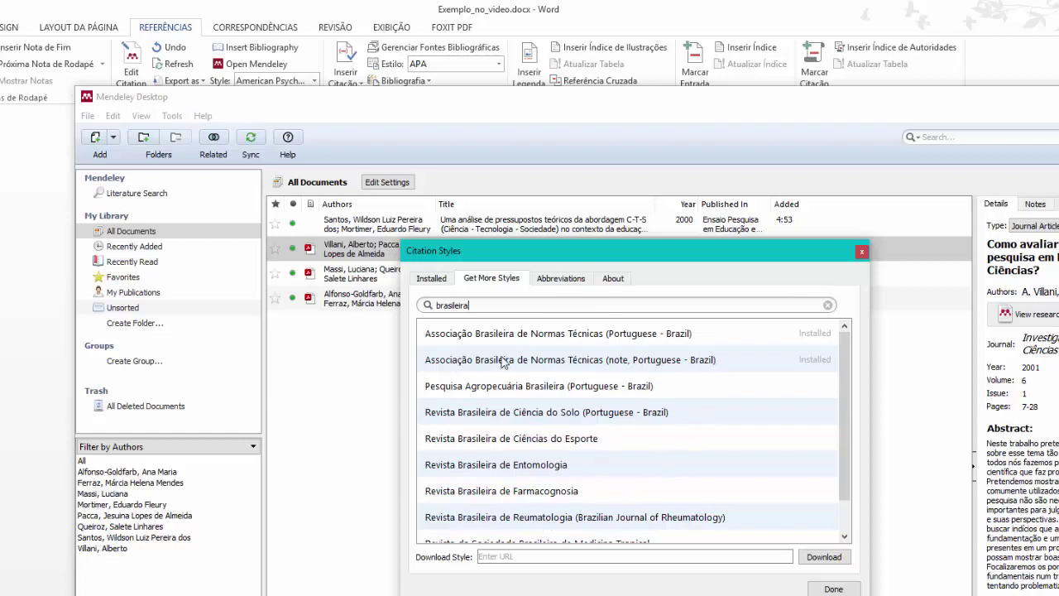
{"action": "left_click", "coordinate": [491, 334]}
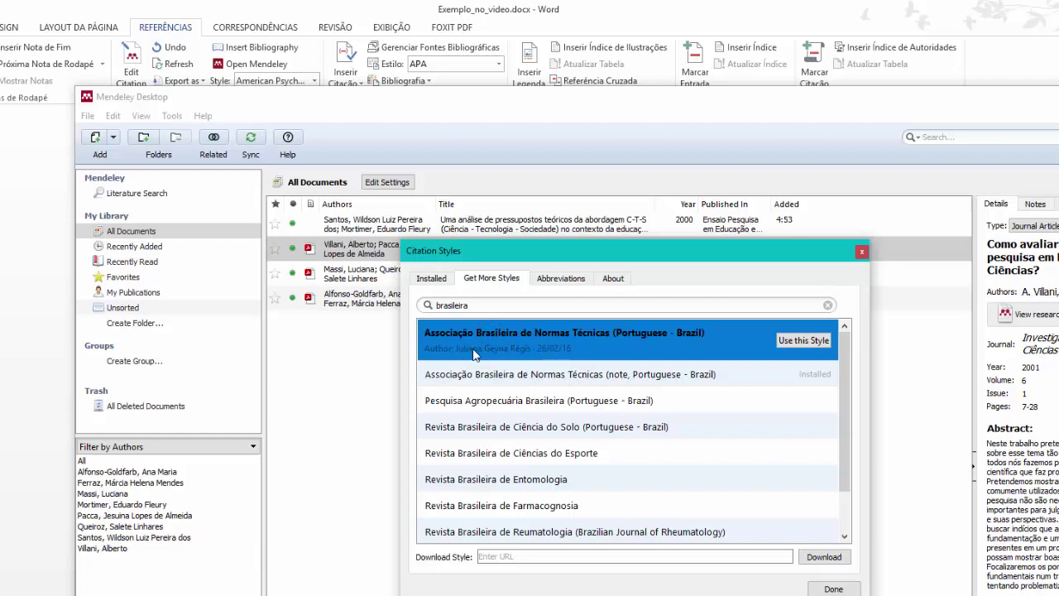
{"action": "left_click", "coordinate": [799, 345]}
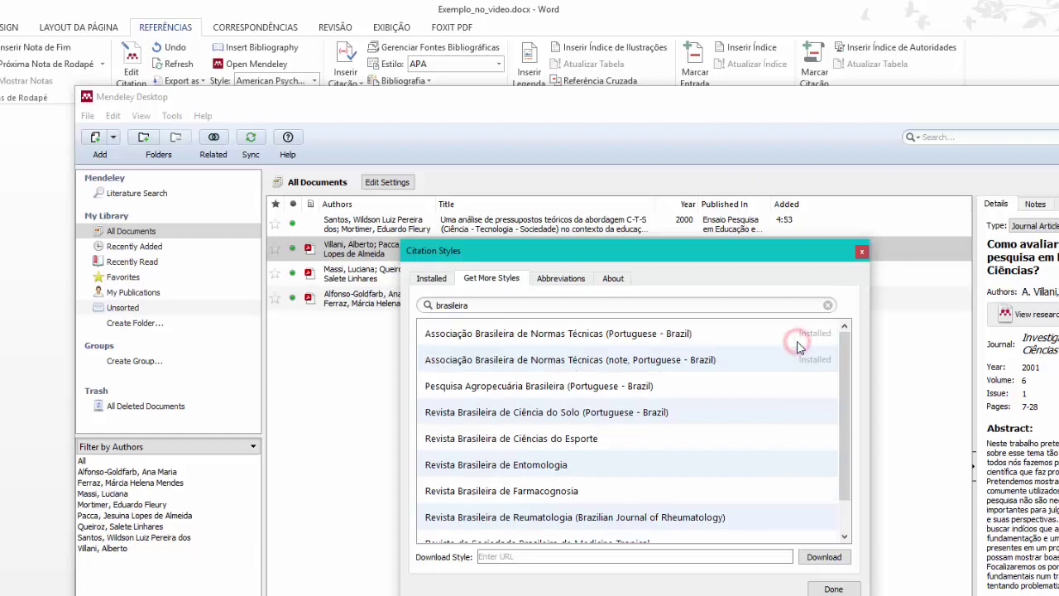
Apply the installed Associação Brasileira de Normas Técnicas (Portuguese - Brazil) style to the document and check the first citation in the text
{"action": "left_click", "coordinate": [431, 278]}
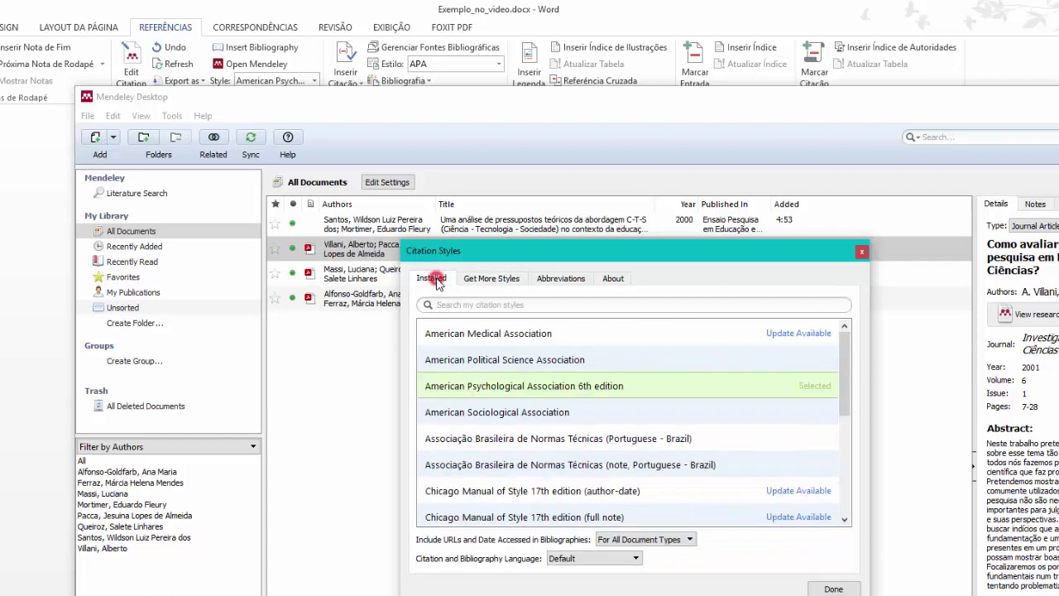
{"action": "left_click", "coordinate": [573, 440]}
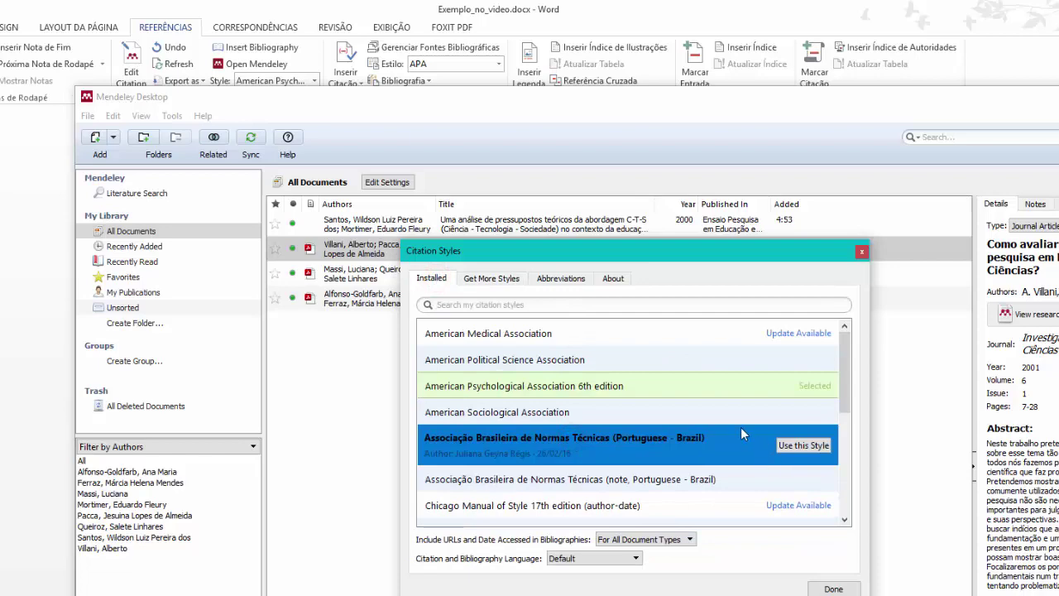
{"action": "left_click", "coordinate": [799, 448]}
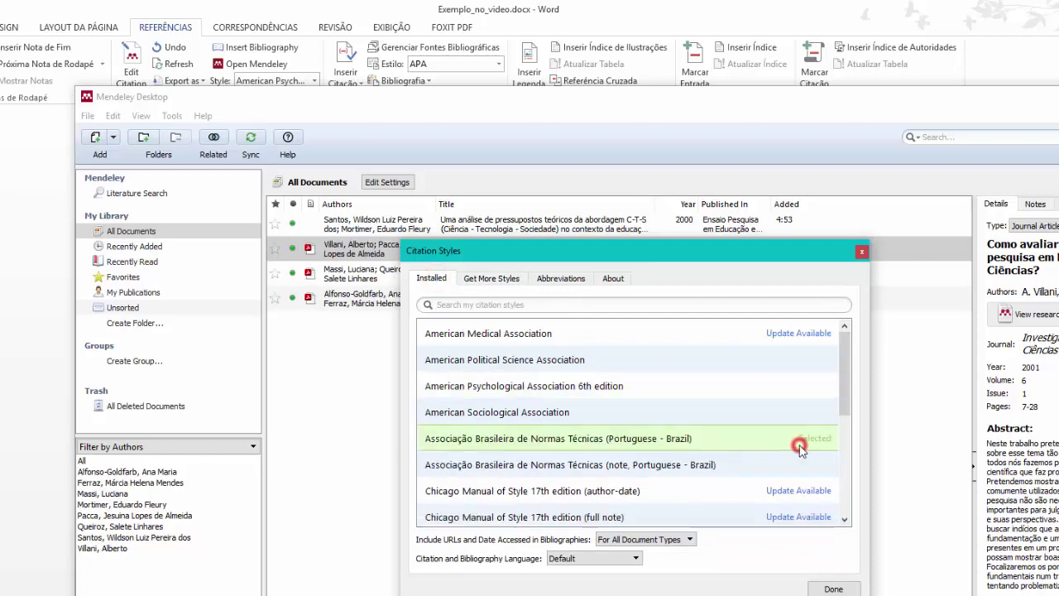
{"action": "left_click", "coordinate": [833, 589]}
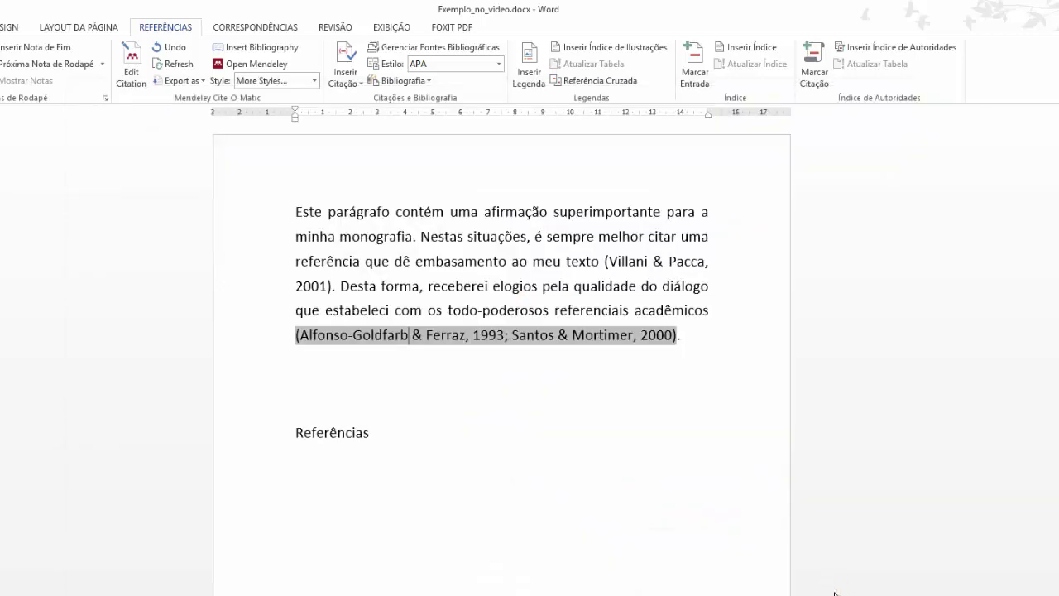
{"action": "left_click", "coordinate": [635, 273]}
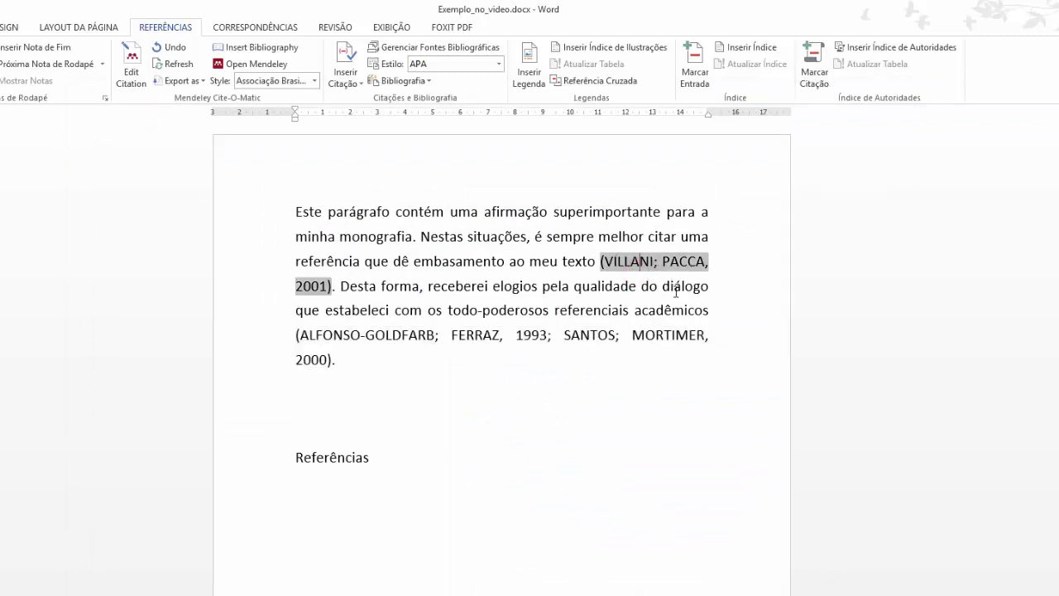
Insert the Mendeley bibliography on the line below "Referências" and check its entries
{"action": "left_click", "coordinate": [351, 486]}
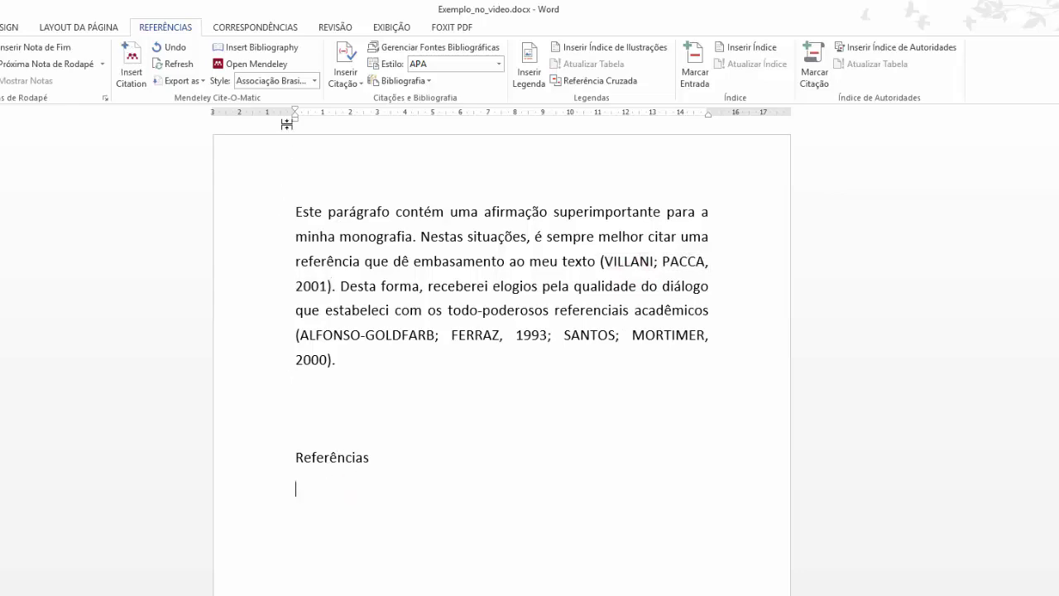
{"action": "left_click", "coordinate": [258, 48]}
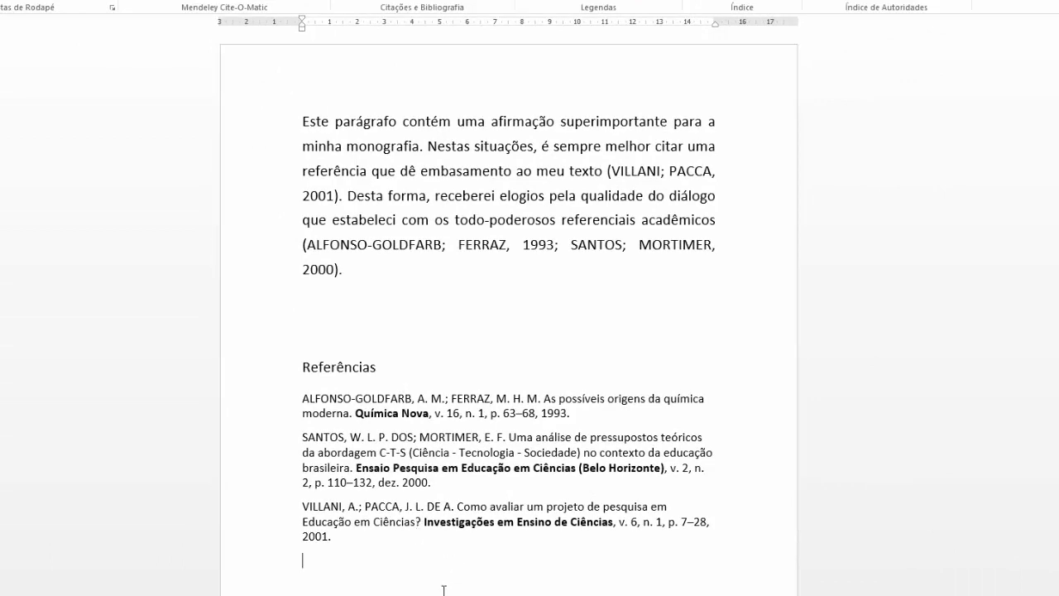
{"action": "left_click", "coordinate": [637, 320]}
{"action": "left_click", "coordinate": [605, 403]}
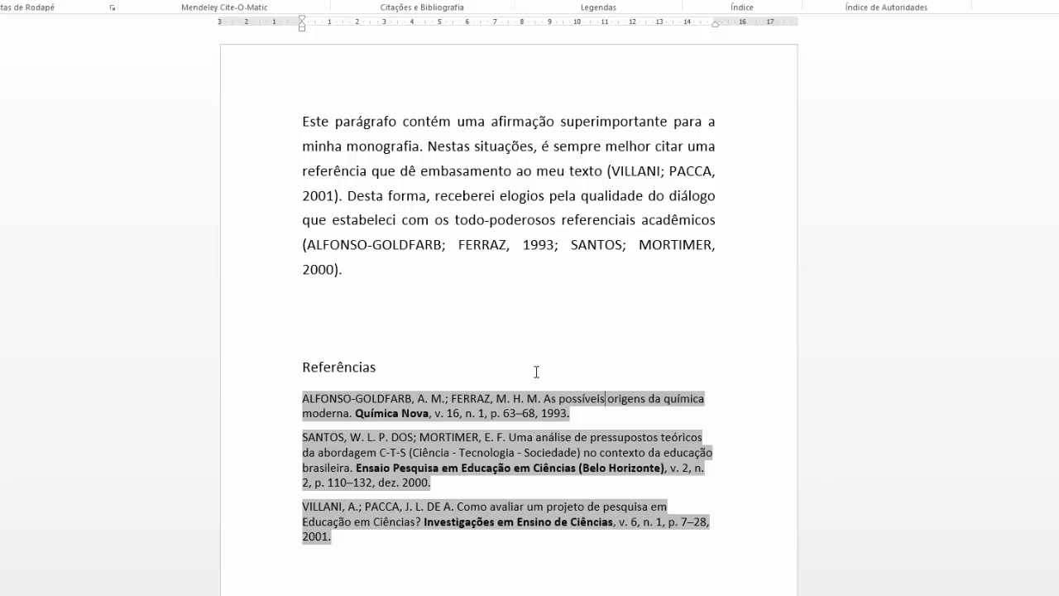
{"action": "left_click", "coordinate": [532, 560]}
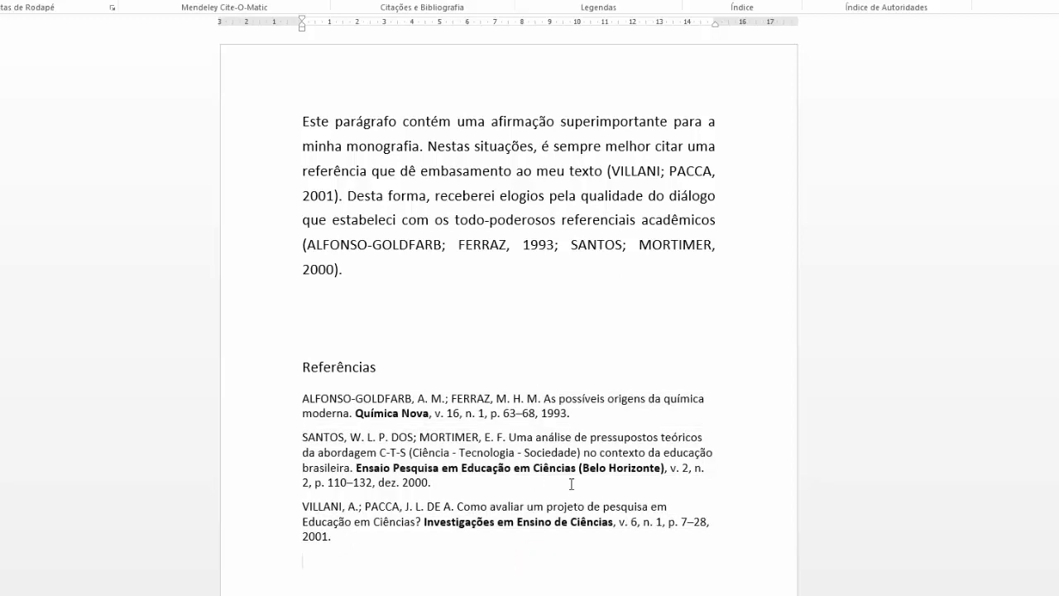
Delete "(Belo Horizonte)" and the space before it from the journal name in the 2000 bibliography entry
{"action": "left_click", "coordinate": [580, 469]}
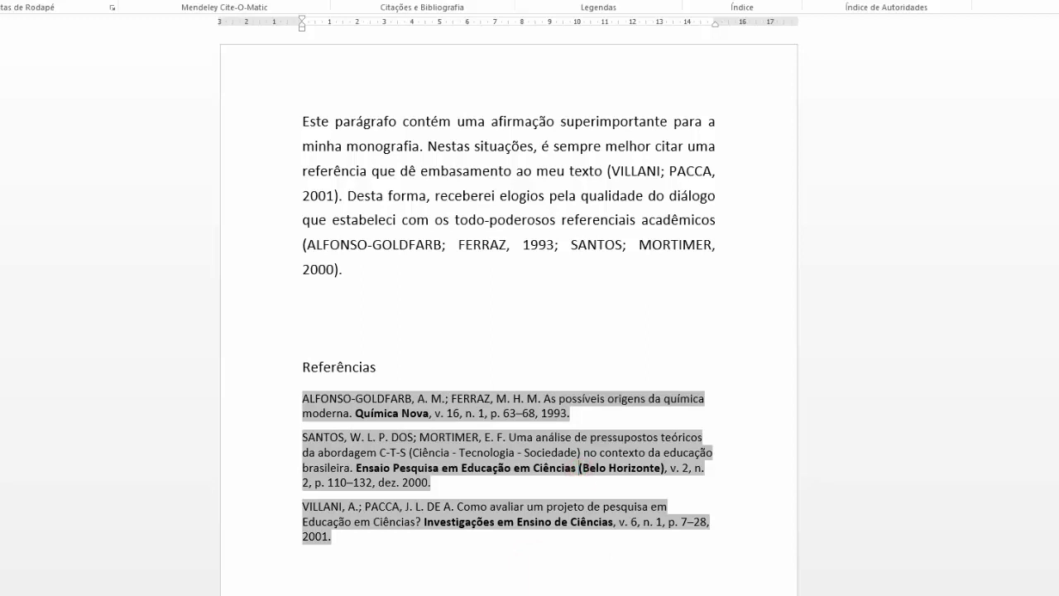
{"action": "key", "text": "Delete"}
{"action": "key", "text": "Delete"}
{"action": "key", "text": "Delete"}
{"action": "key", "text": "Delete"}
{"action": "key", "text": "Delete"}
{"action": "key", "text": "Delete"}
{"action": "key", "text": "Delete"}
{"action": "key", "text": "Delete"}
{"action": "key", "text": "Delete"}
{"action": "key", "text": "Delete"}
{"action": "key", "text": "Delete"}
{"action": "key", "text": "Delete"}
{"action": "key", "text": "Delete"}
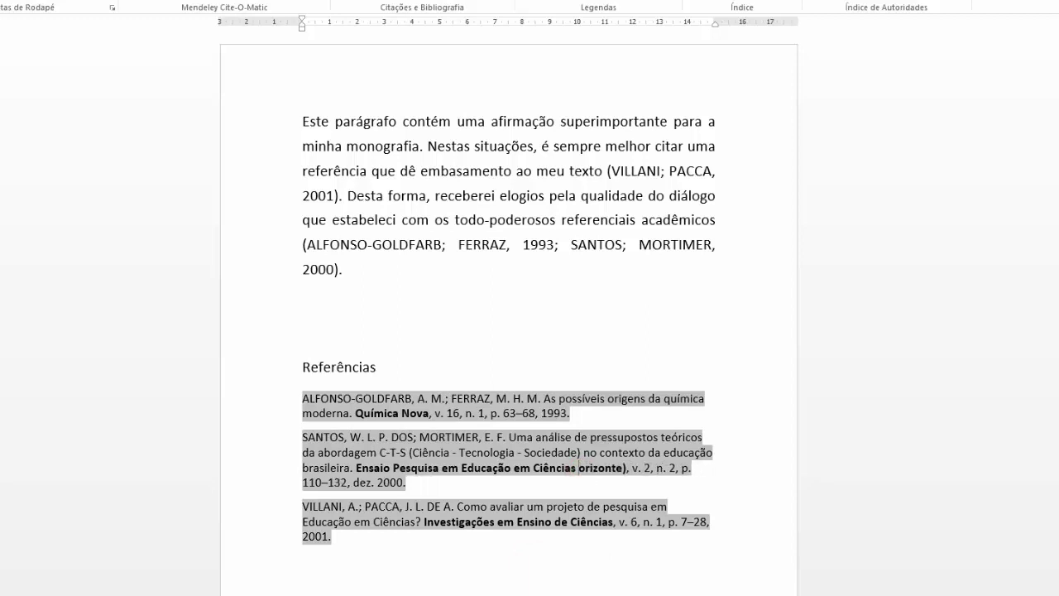
{"action": "key", "text": "Delete"}
{"action": "key", "text": "Delete"}
{"action": "key", "text": "Delete"}
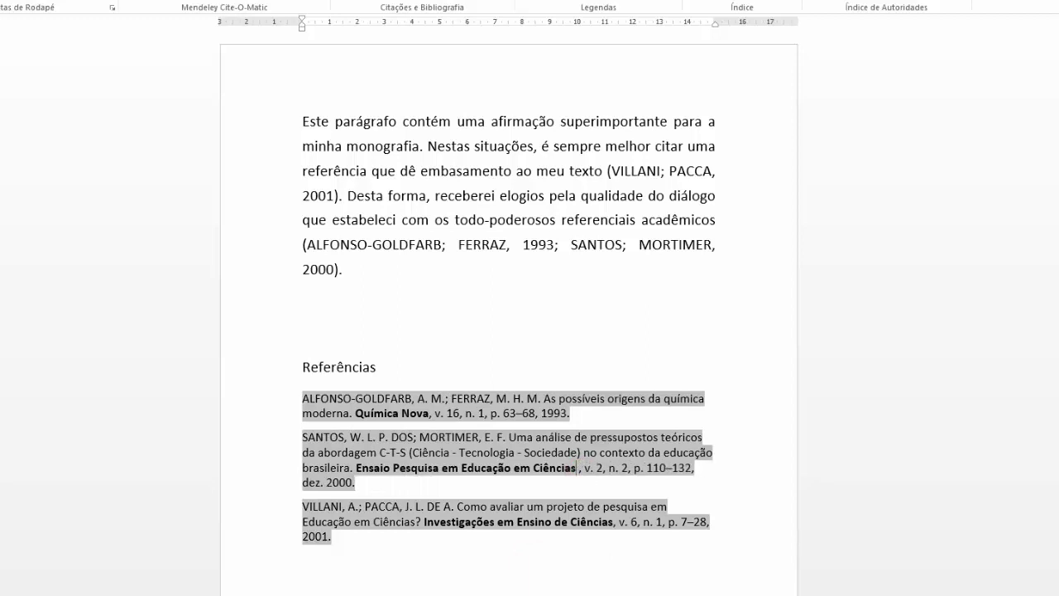
{"action": "key", "text": "Delete"}
{"action": "left_click", "coordinate": [497, 318]}
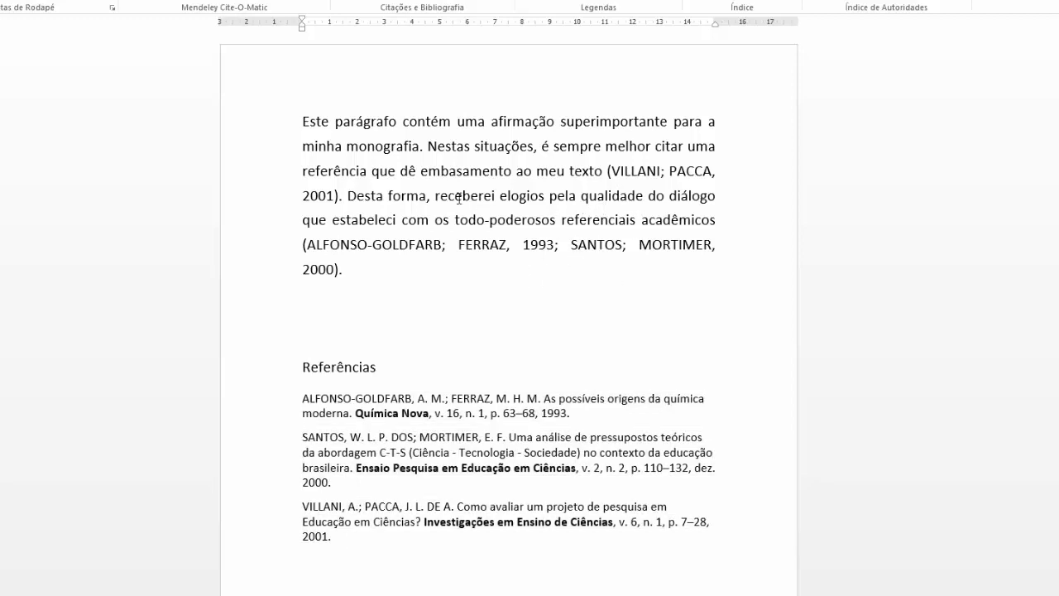
Cite the 2015 book "Iniciação científica" from the Mendeley library after "monografia" and check the bibliography entries
{"action": "left_click", "coordinate": [417, 144]}
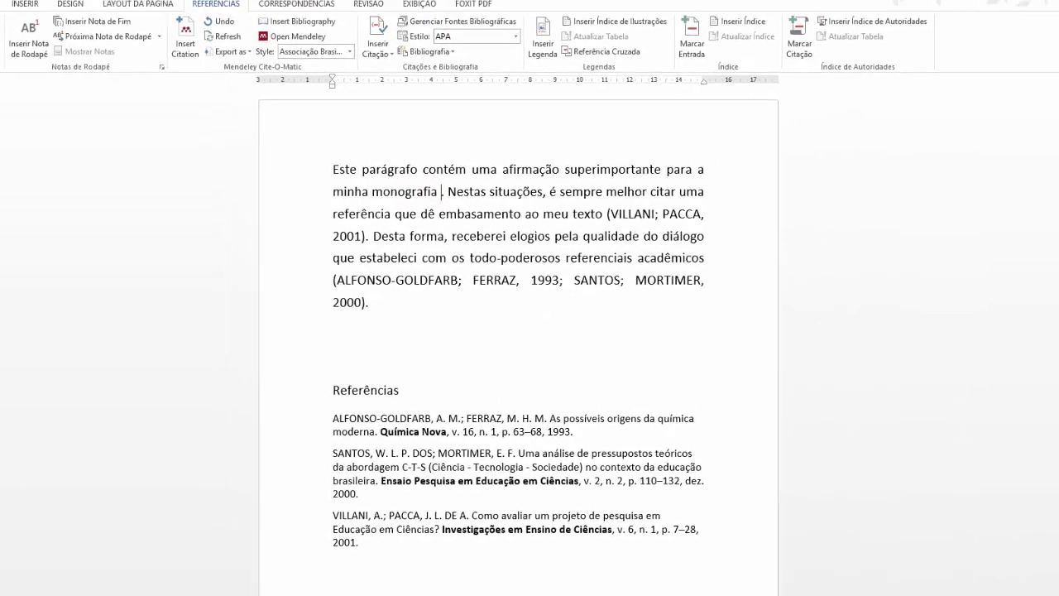
{"action": "left_click", "coordinate": [198, 65]}
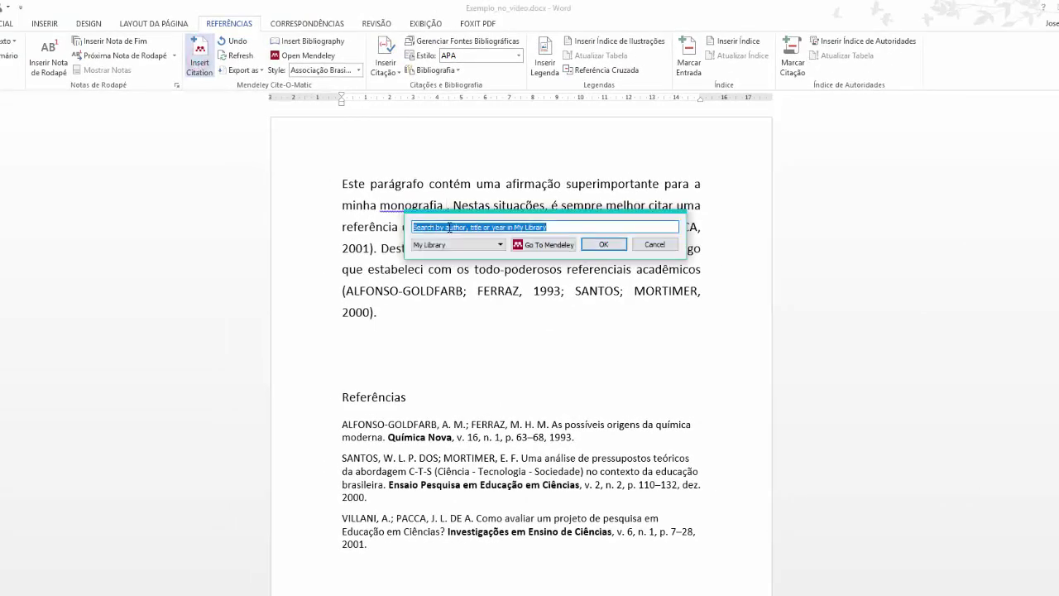
{"action": "left_click", "coordinate": [534, 245]}
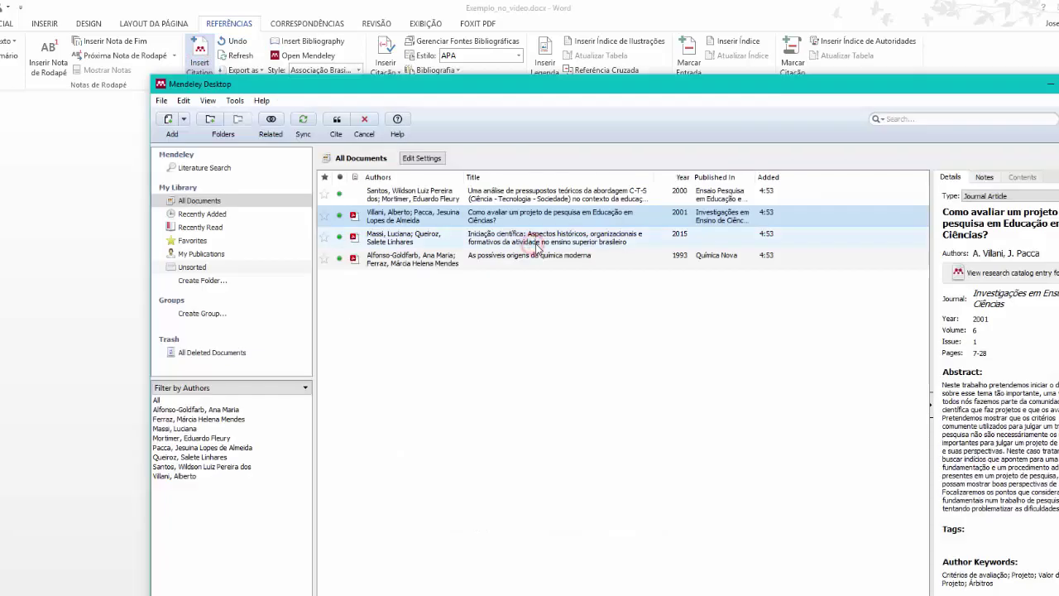
{"action": "left_click", "coordinate": [409, 239]}
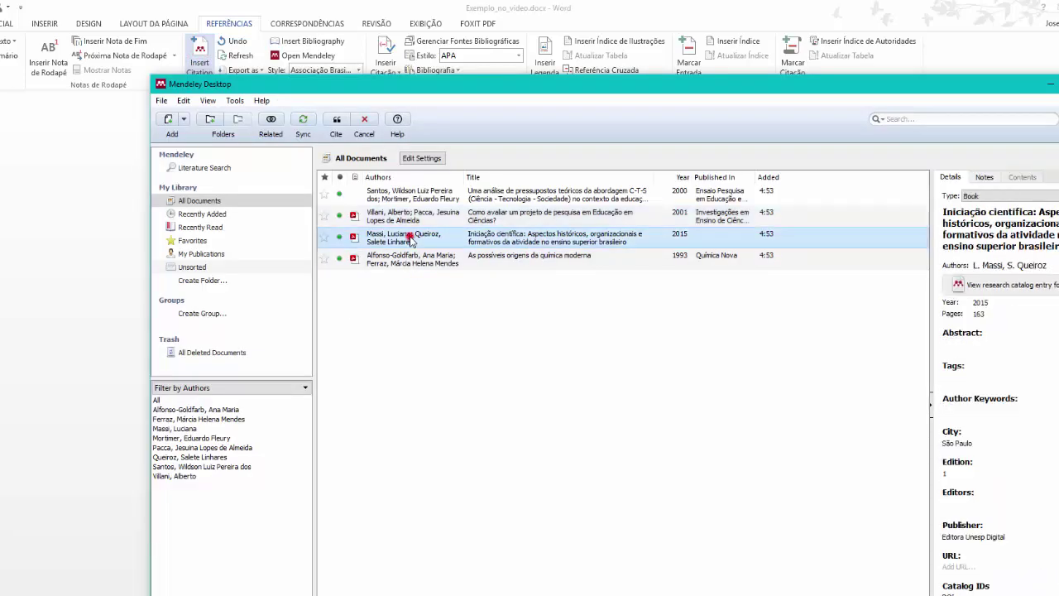
{"action": "left_click", "coordinate": [337, 121]}
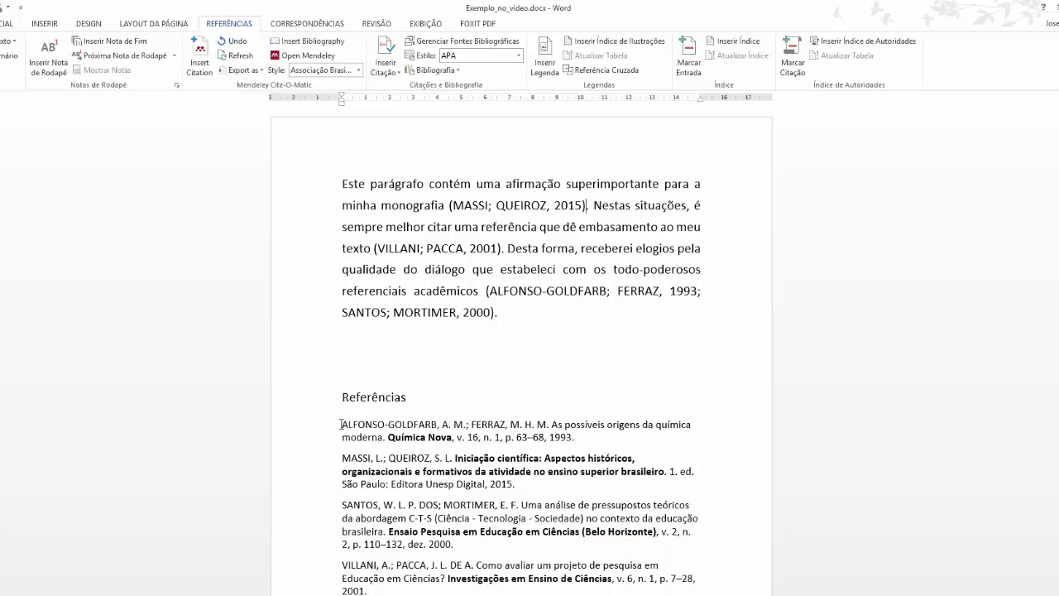
{"action": "left_click_drag", "start_coordinate": [342, 424], "coordinate": [405, 592]}
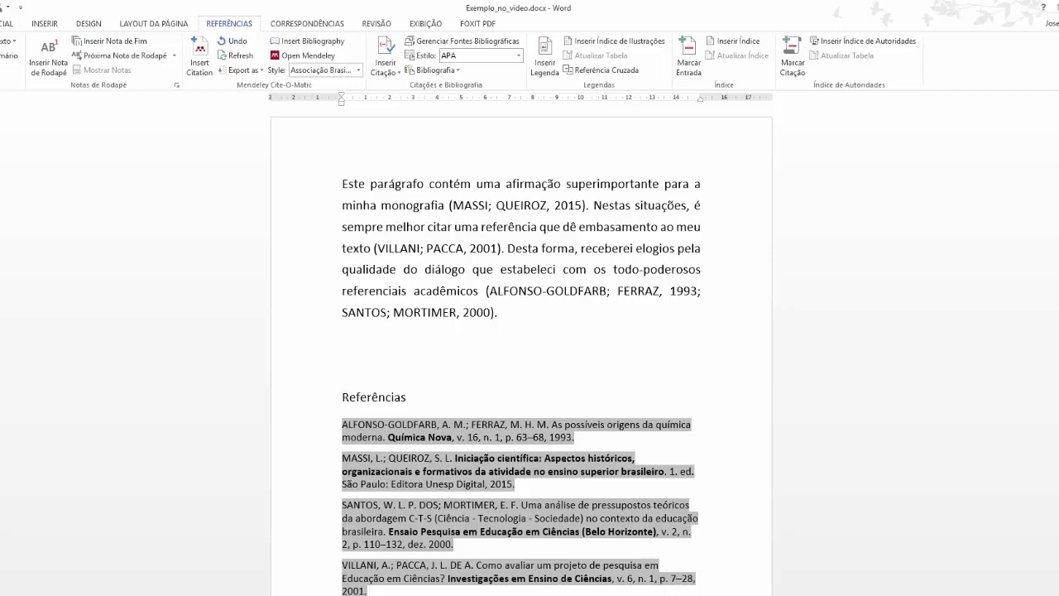
{"action": "left_click", "coordinate": [397, 592]}
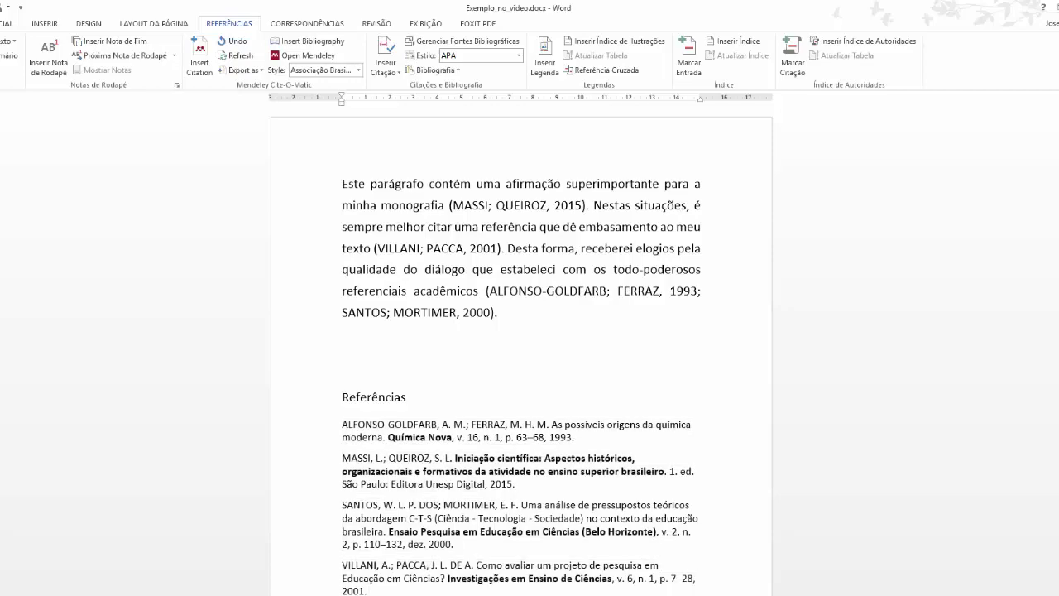